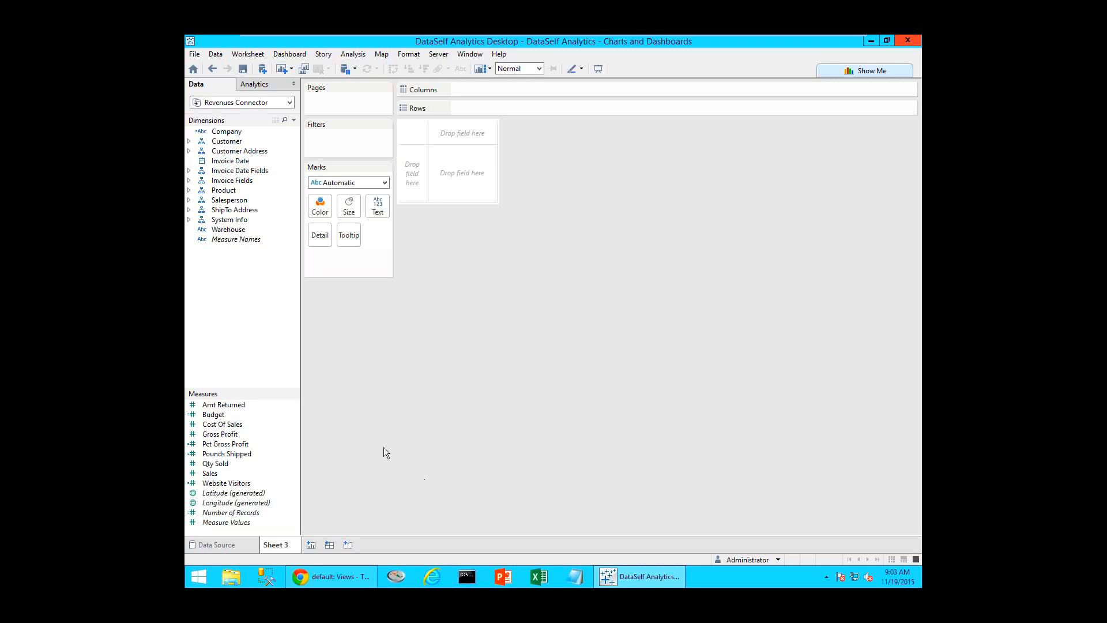
- Build a text table of Sales by Invoice Date year using the Show Me chart types
left_click(222, 163)
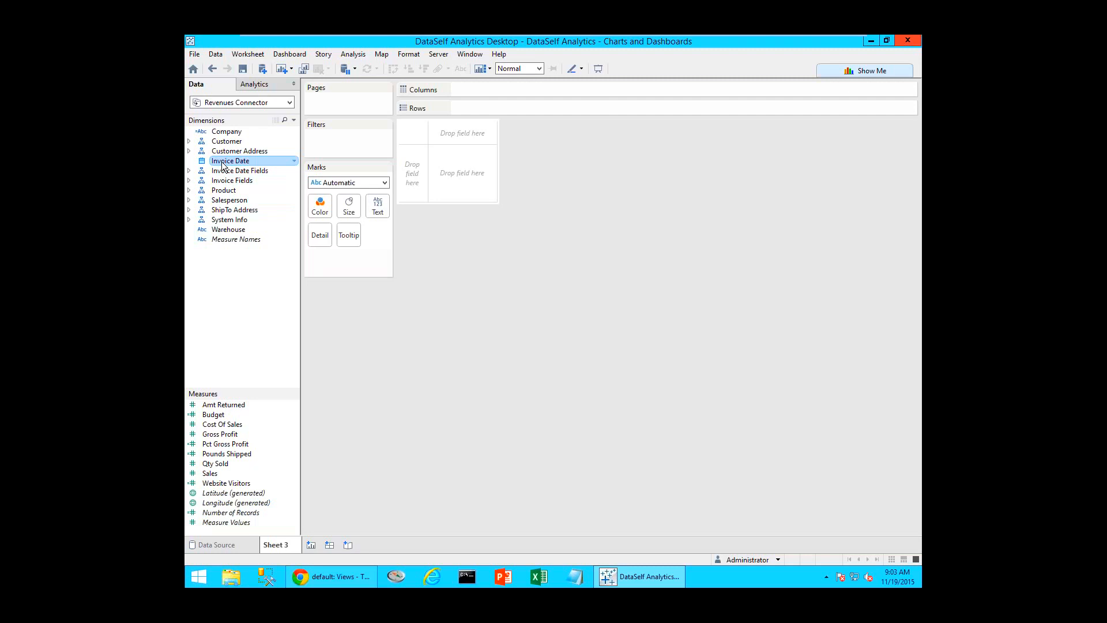
left_click(213, 475, "ctrl")
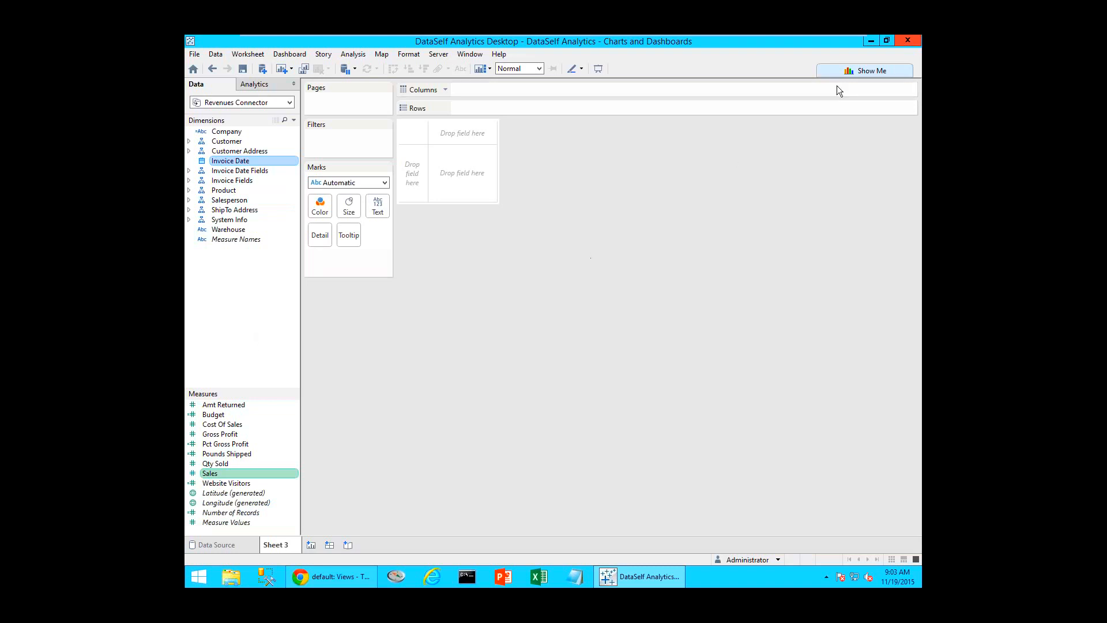
left_click(846, 71)
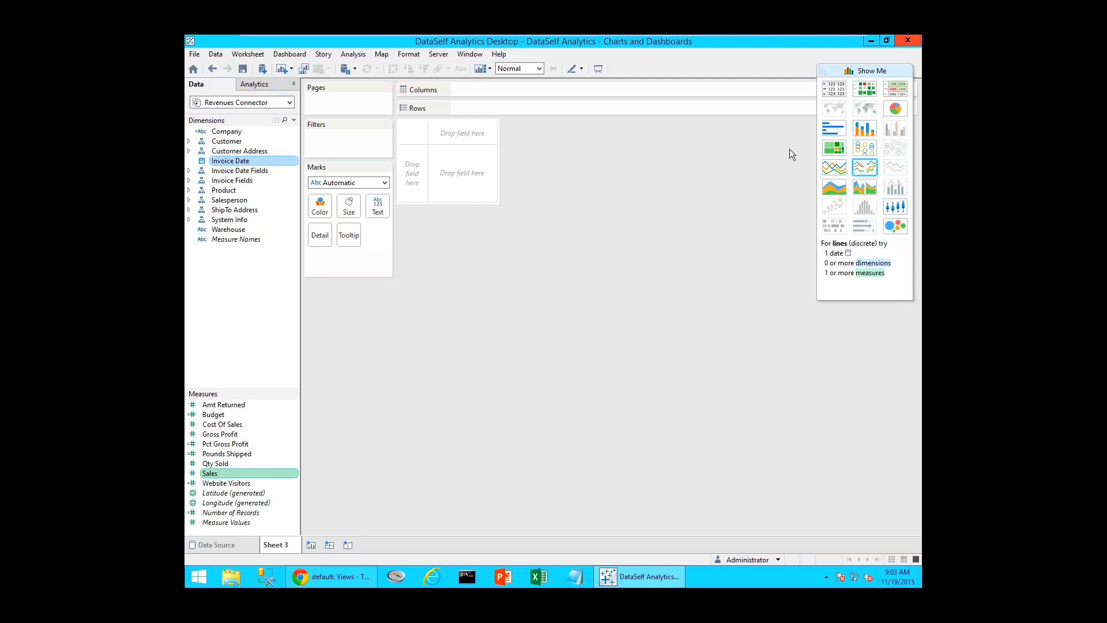
left_click(835, 88)
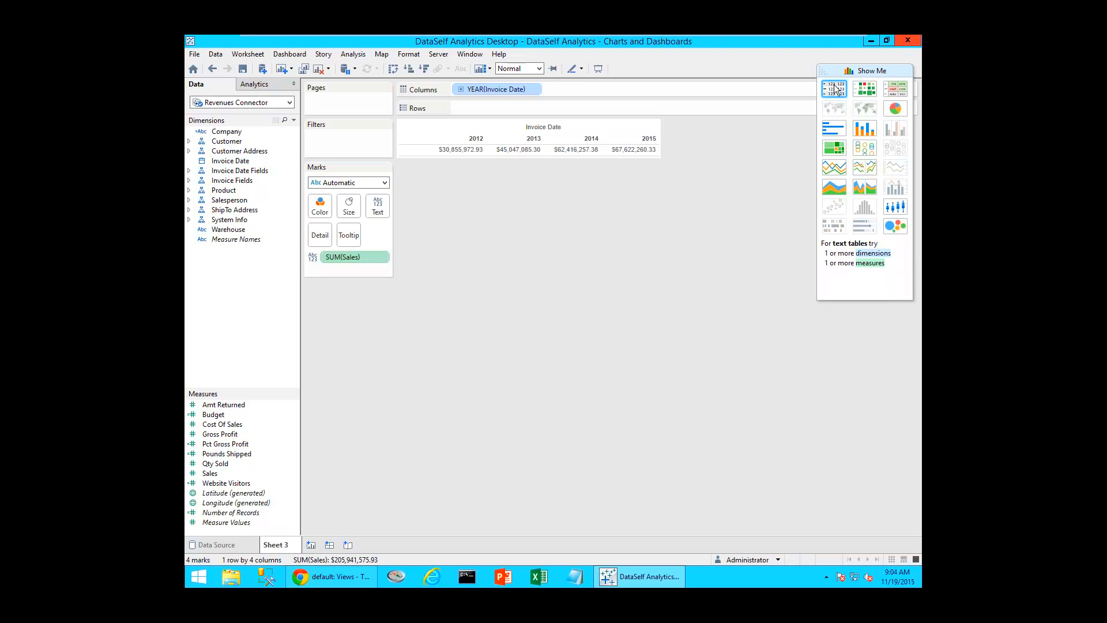
- Try a heat map with widened year columns, followed by a highlight table of the yearly sales
left_click(863, 87)
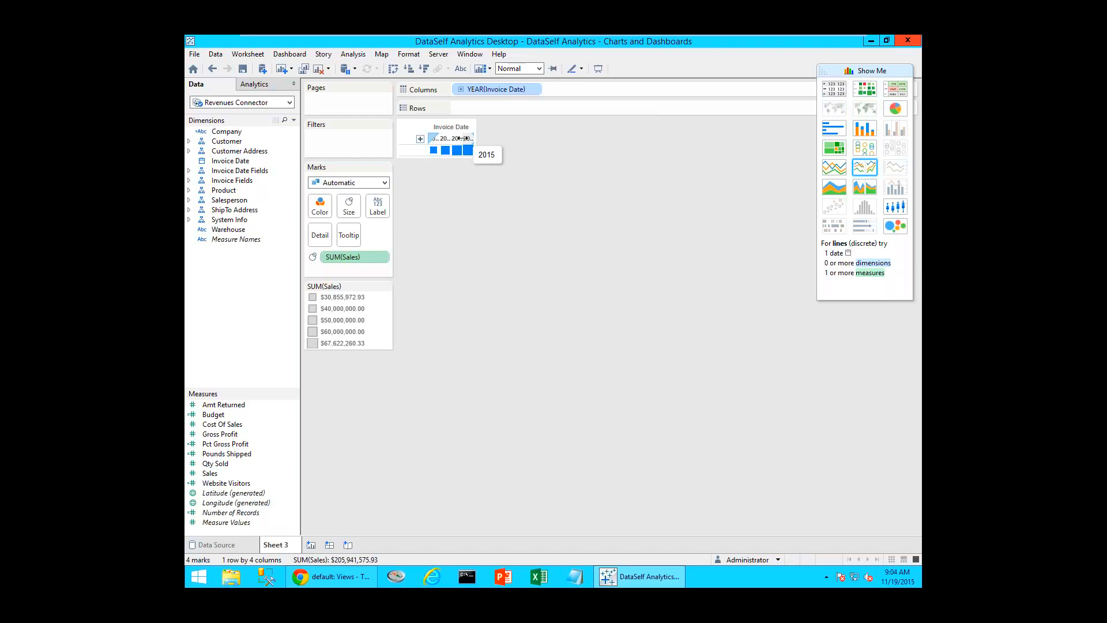
left_click_drag(462, 139, 474, 137)
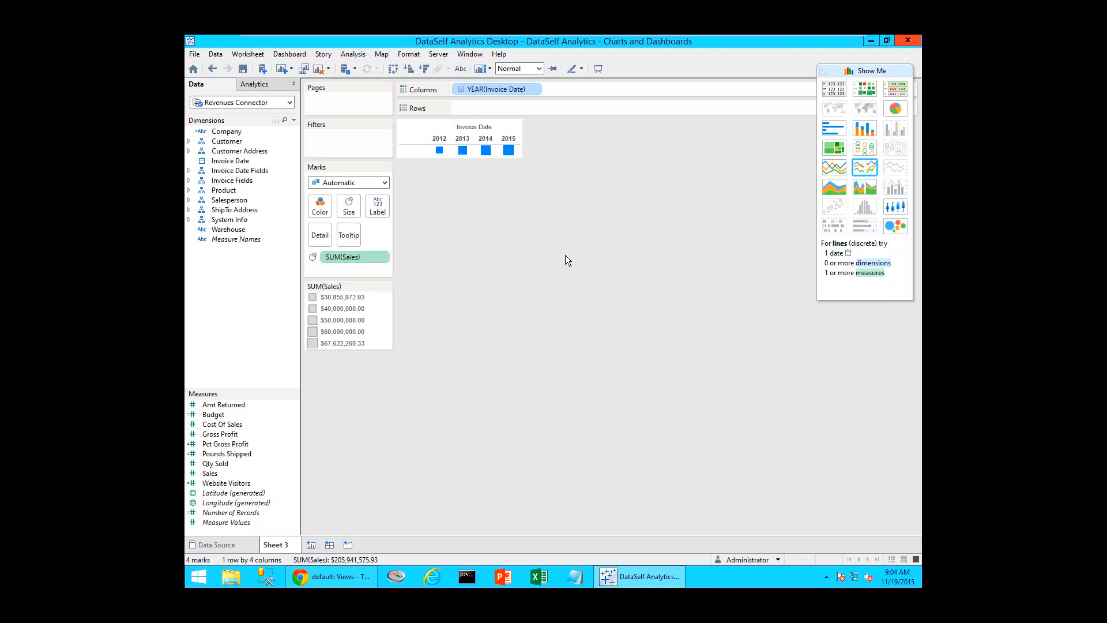
left_click(893, 93)
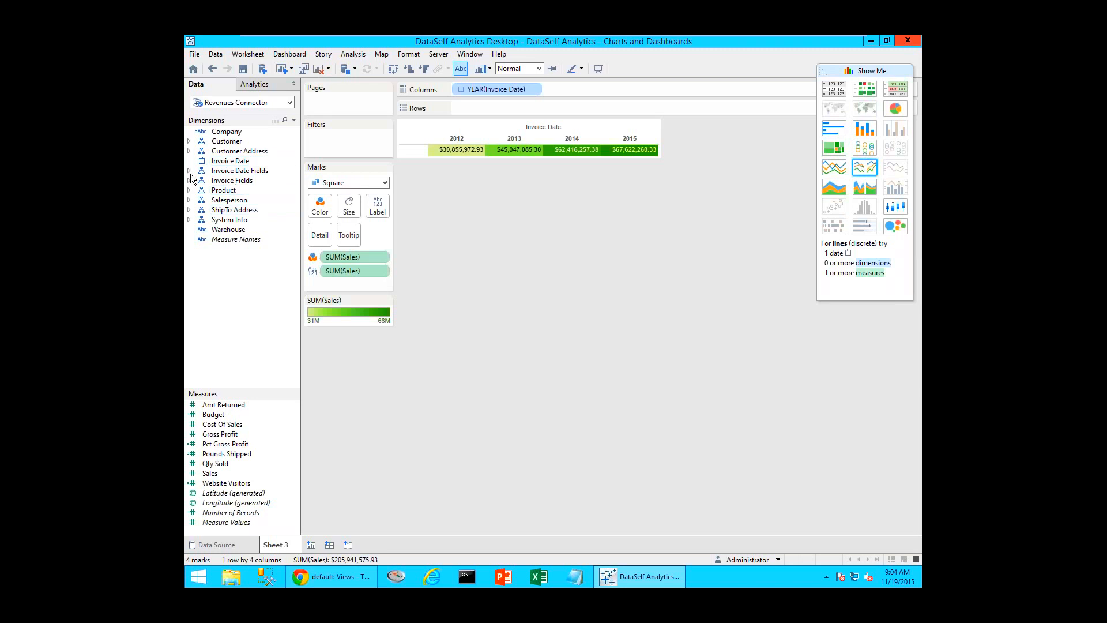
- Break the highlight table down by Salesperson Name in rows, look through the values, and undo the addition
left_click(190, 201)
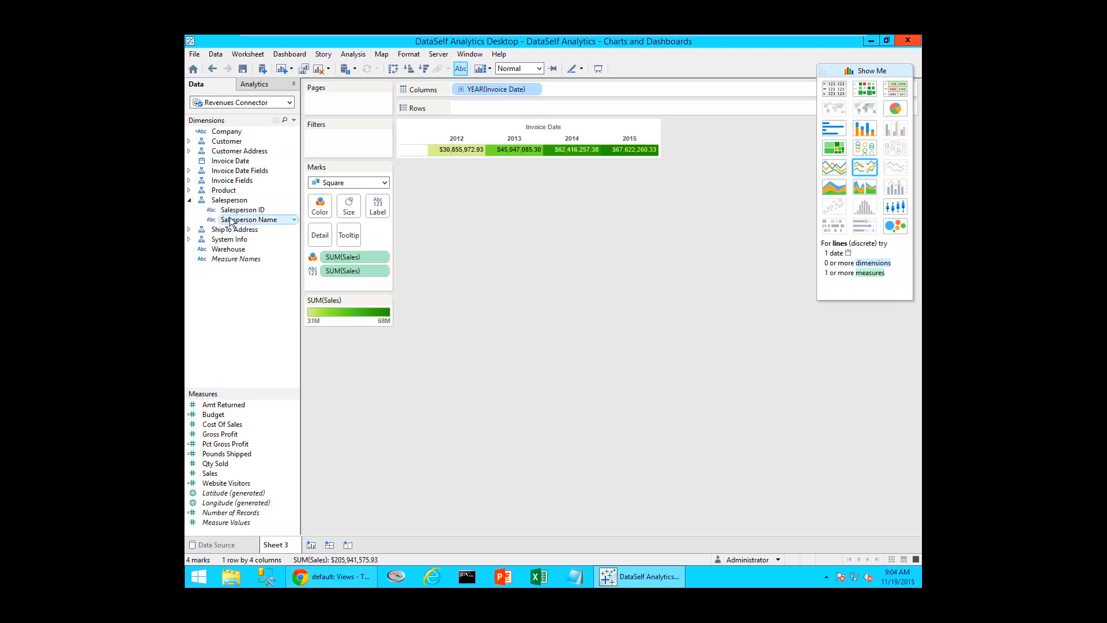
left_click_drag(233, 226, 412, 151)
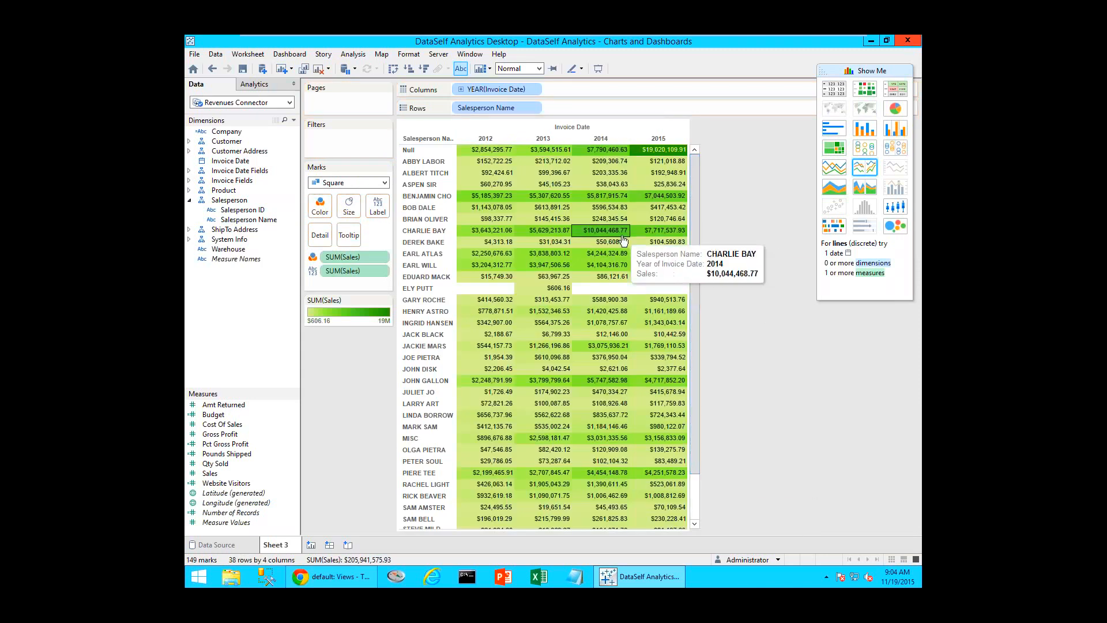
left_click_drag(700, 372, 695, 320)
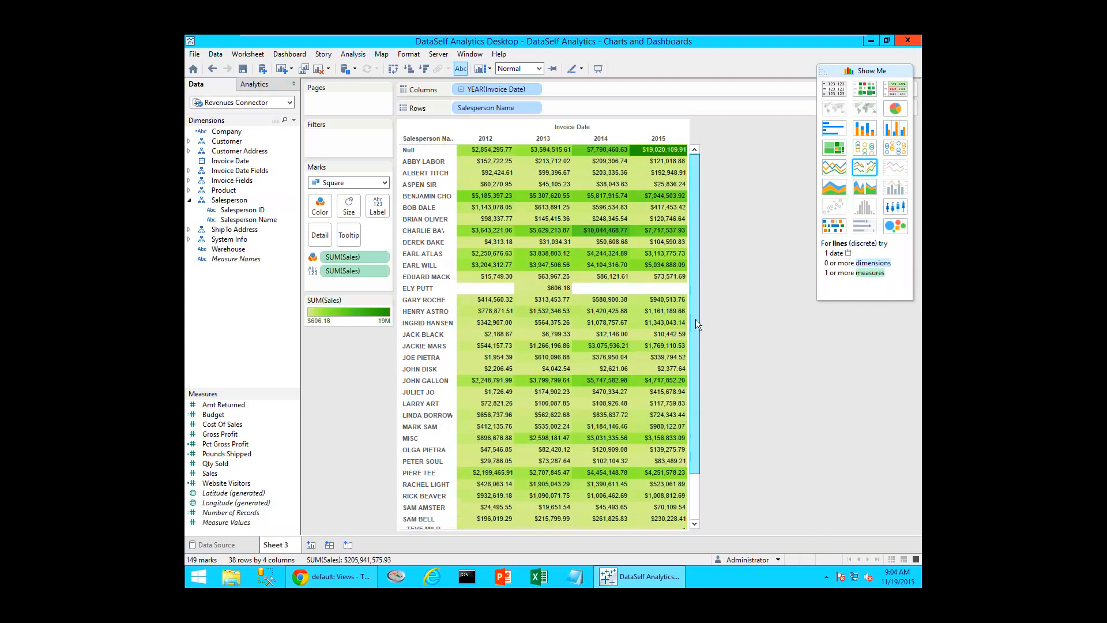
mouse_move(562, 297)
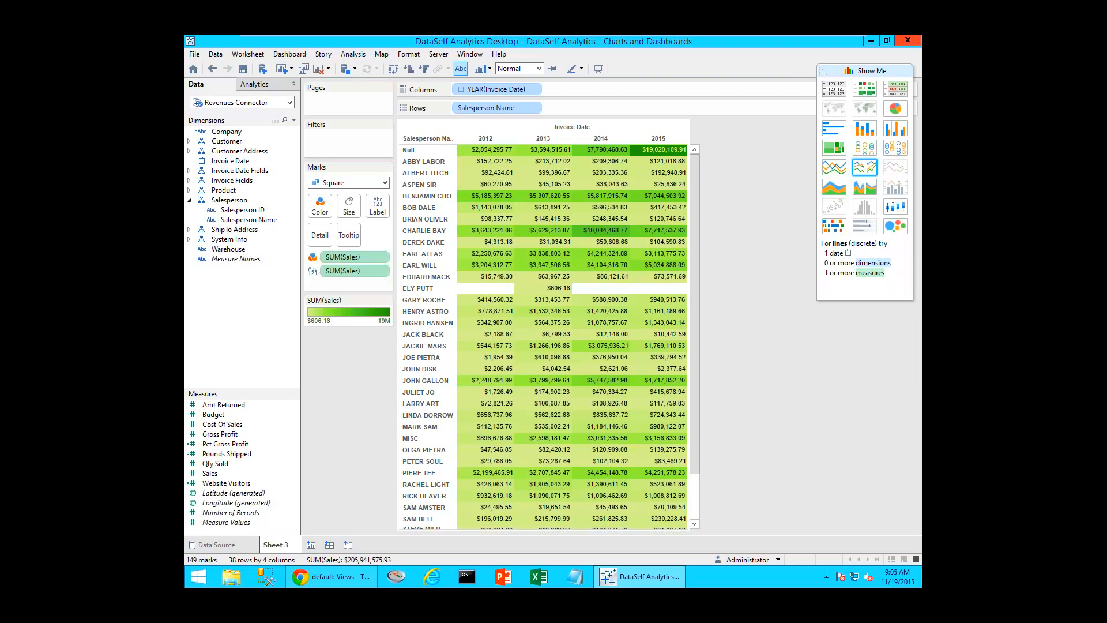
left_click(213, 68)
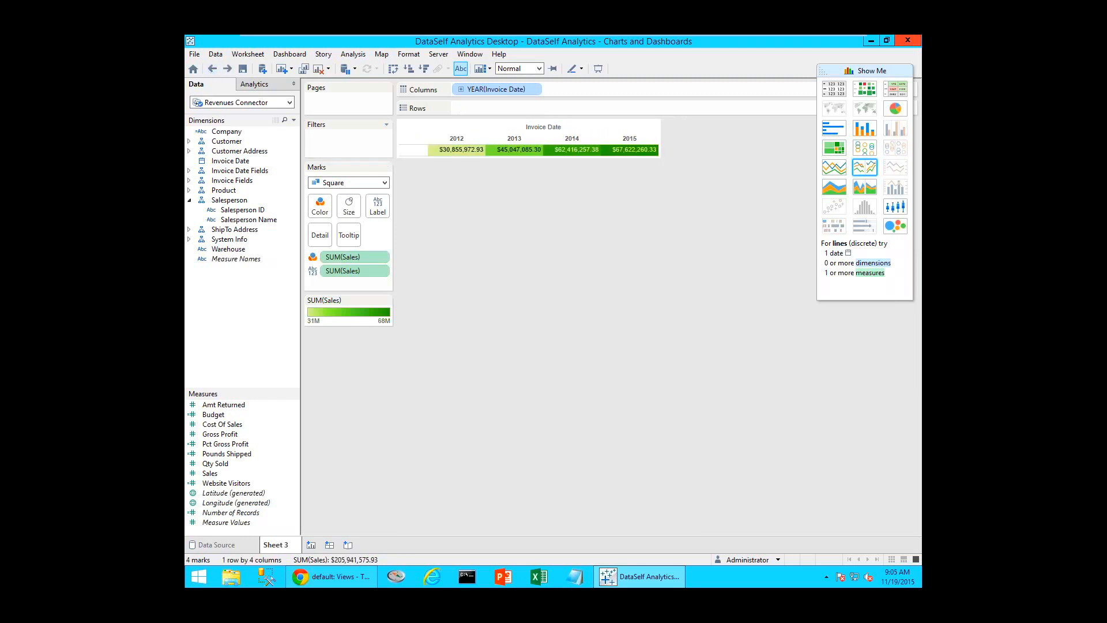
- Try the yearly sales as a pie chart and as horizontal bars, viewing the full width of the bars
left_click(894, 109)
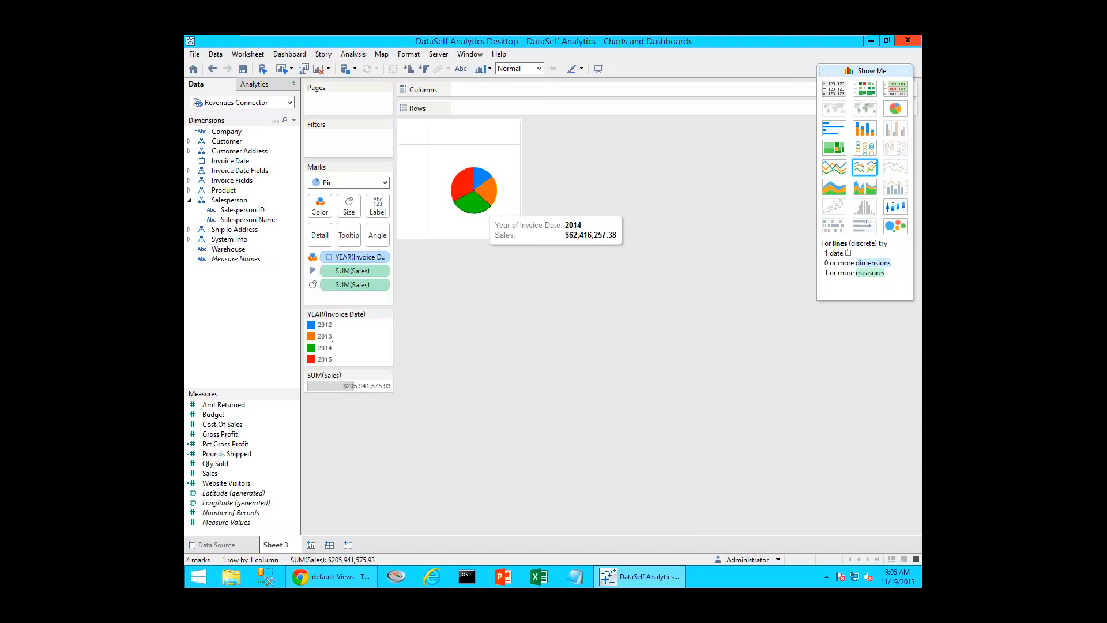
mouse_move(463, 194)
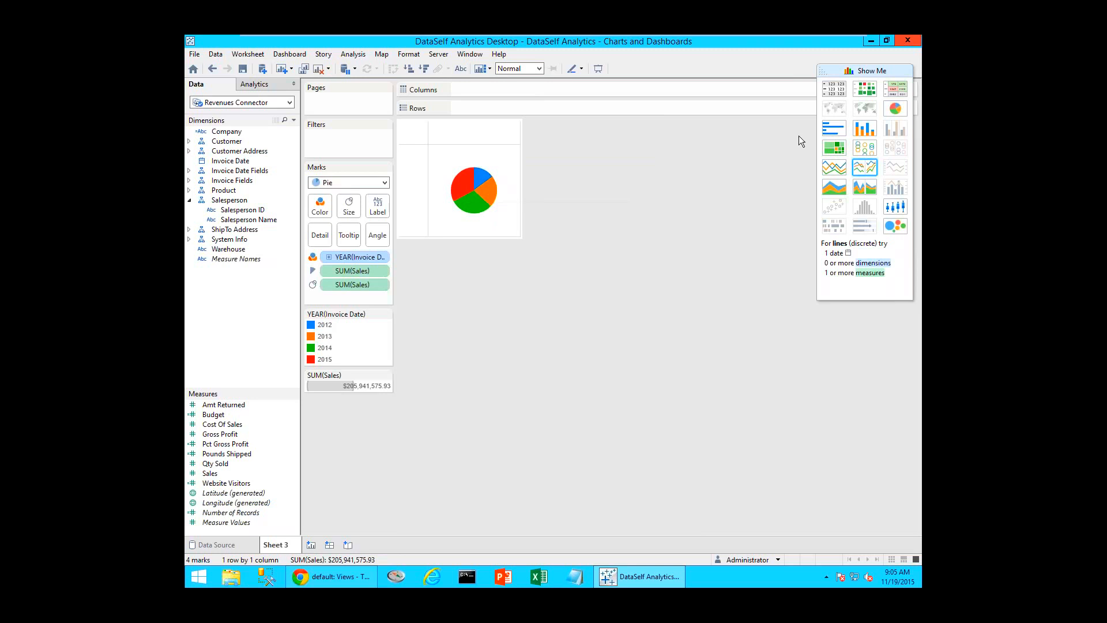
left_click(832, 130)
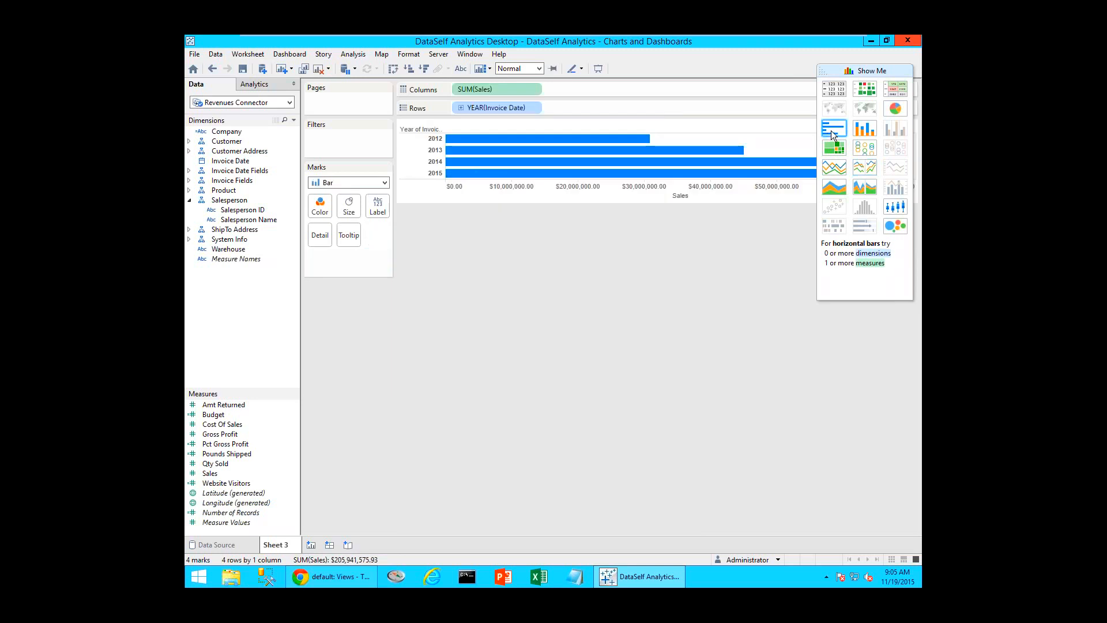
left_click(820, 72)
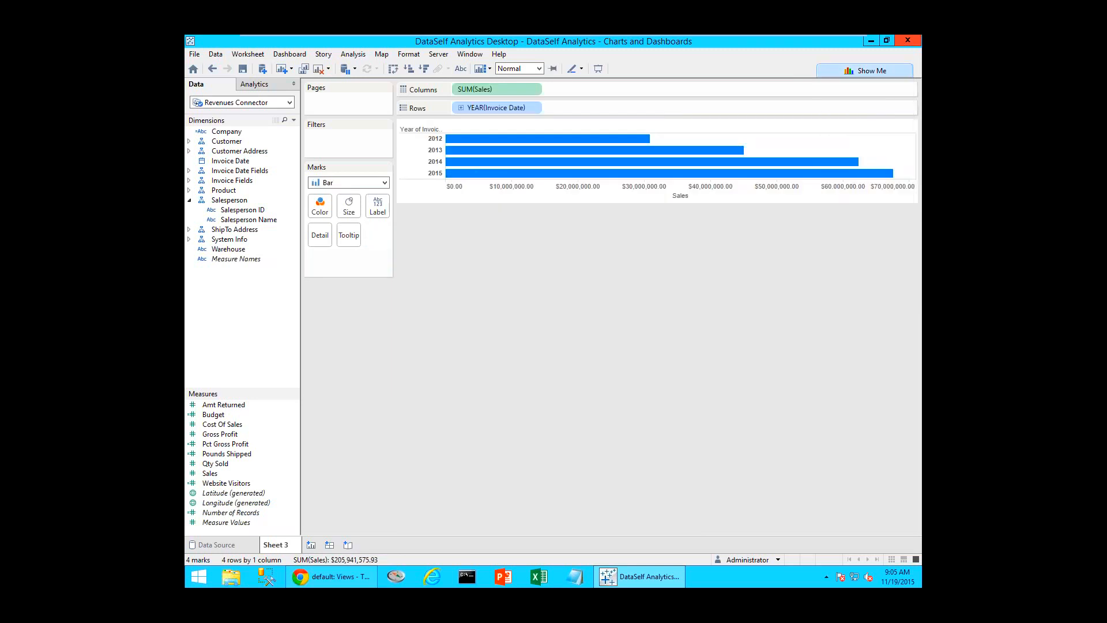
left_click(822, 71)
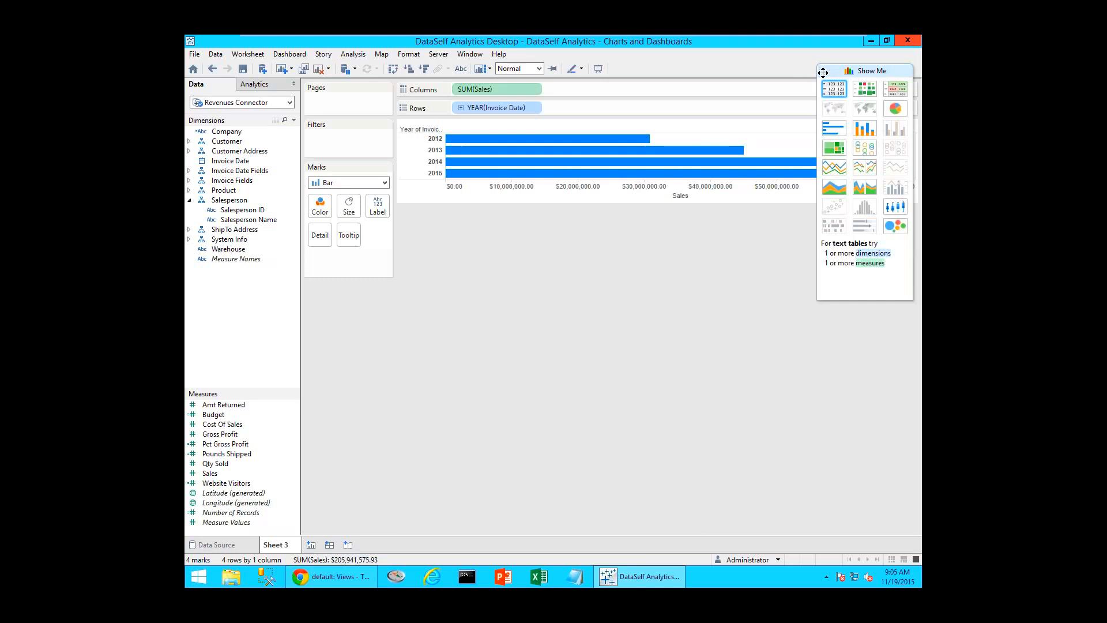
- Try the yearly sales as stacked bars and as a treemap, viewing the whole treemap unobstructed
left_click(863, 129)
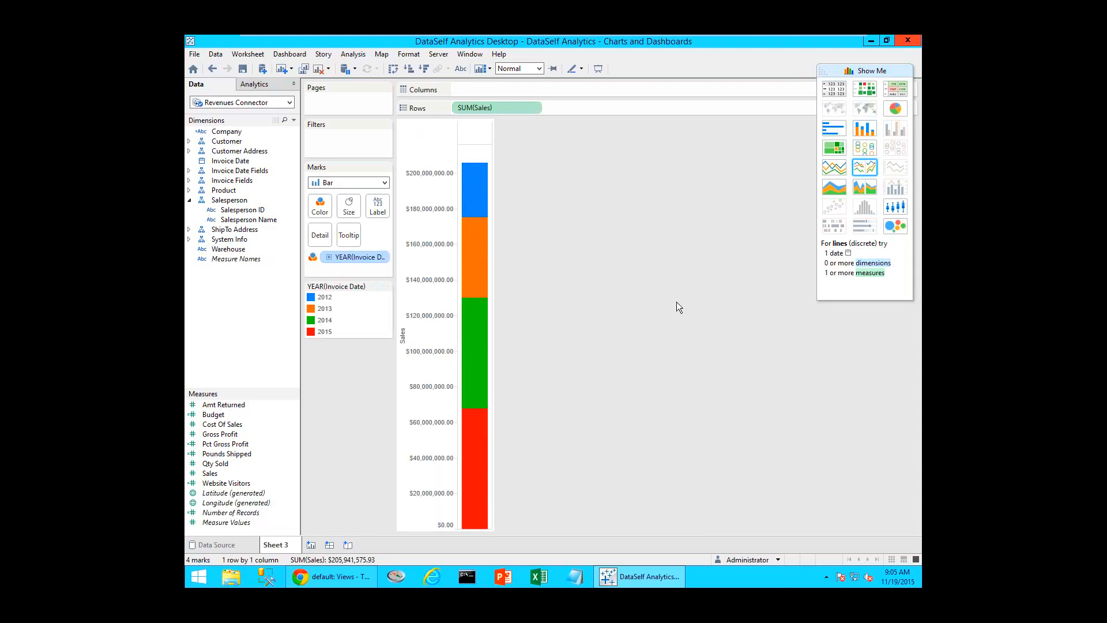
left_click(839, 149)
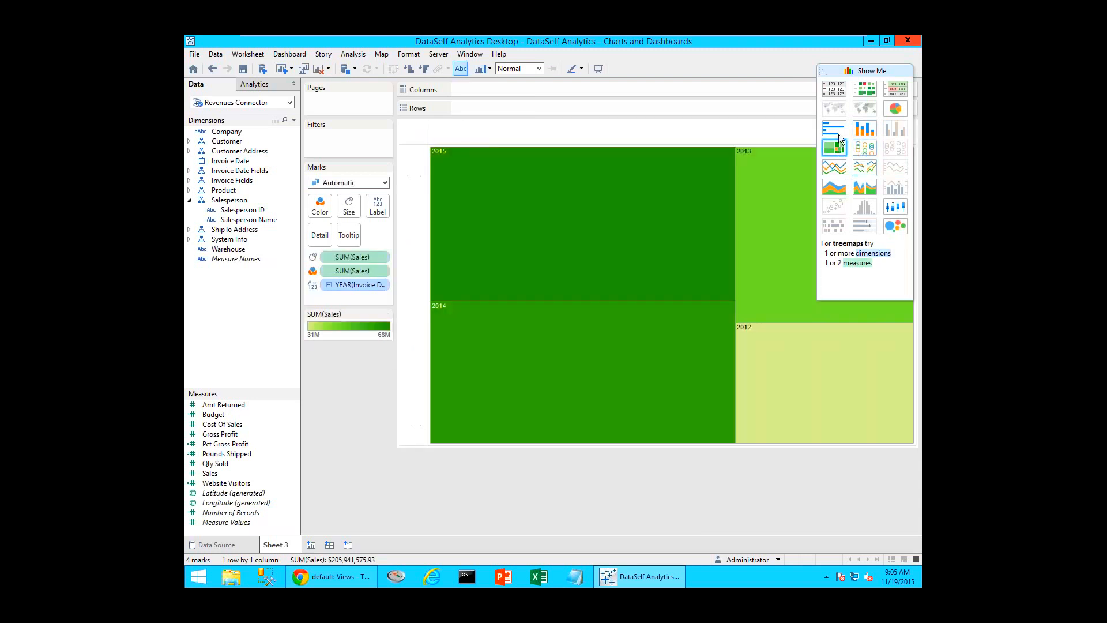
left_click(824, 68)
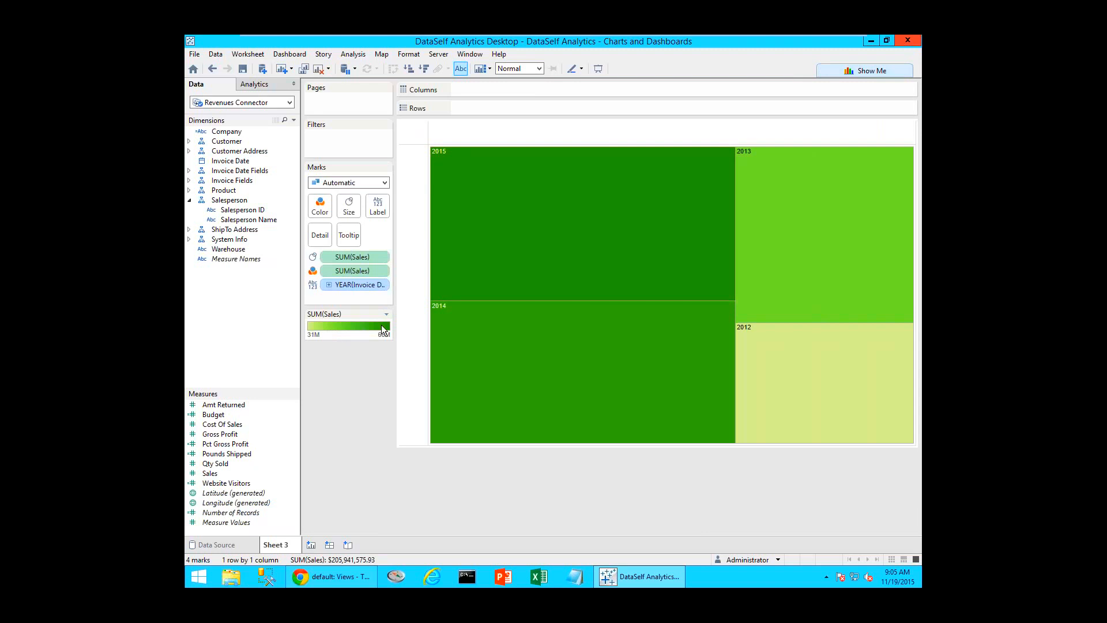
left_click(867, 68)
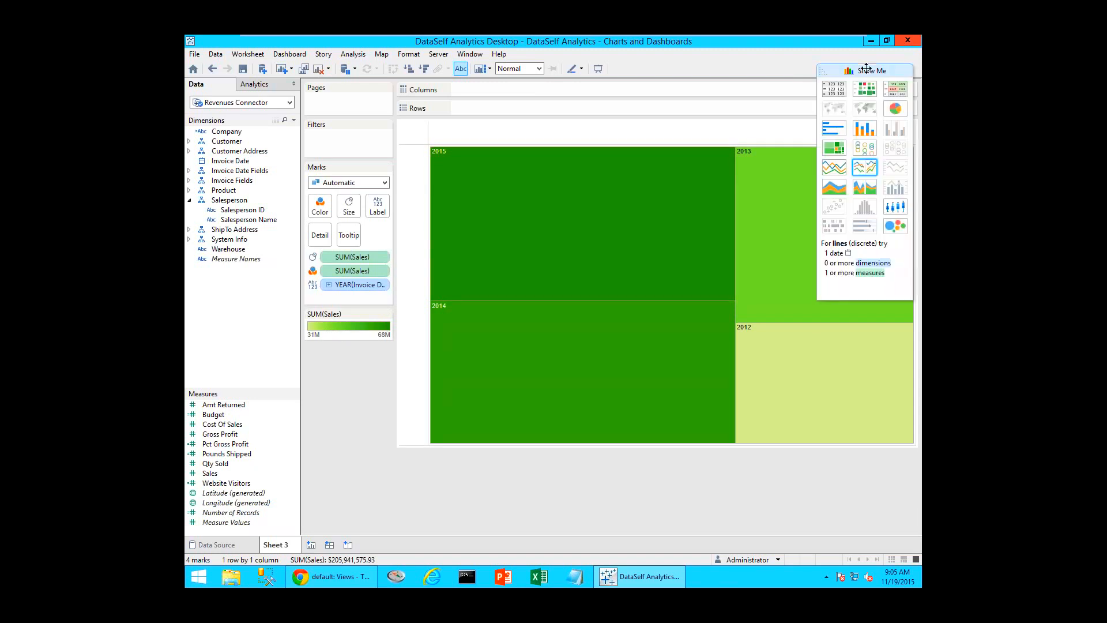
- Try the yearly sales as circle views and as continuous and discrete line charts
left_click(863, 149)
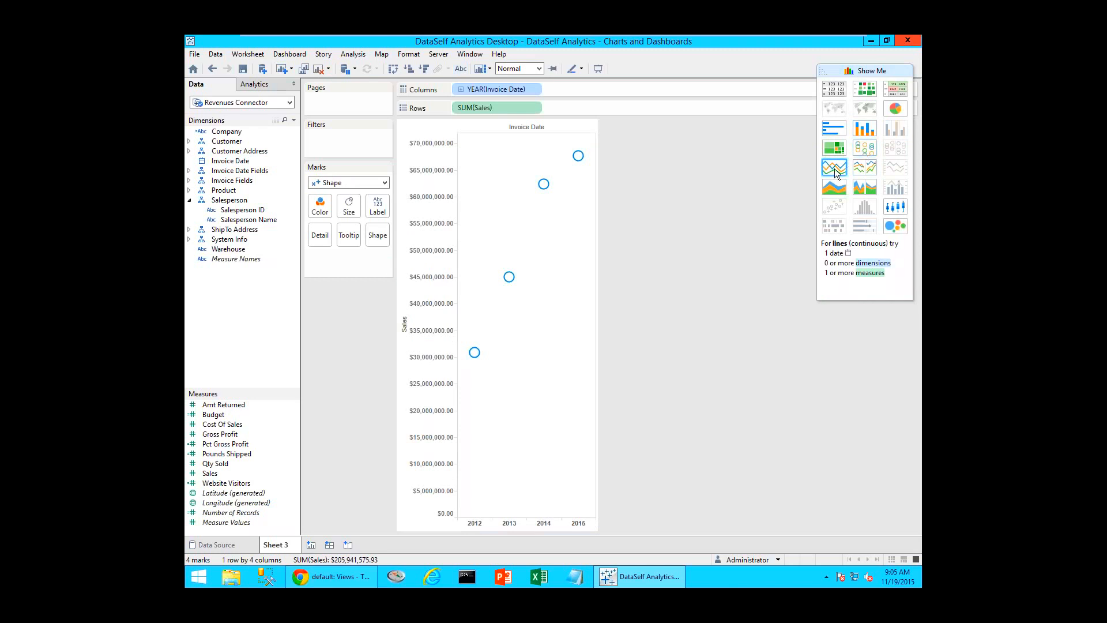
left_click(835, 168)
left_click(859, 168)
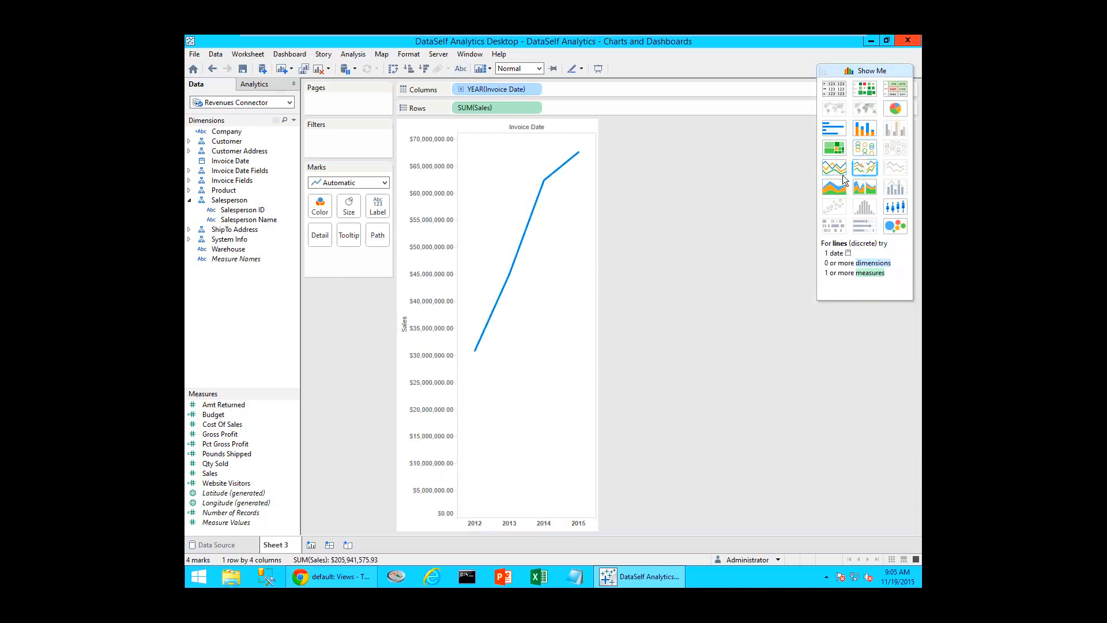
- Try the yearly sales as continuous and discrete area charts and as packed bubbles
left_click(833, 186)
left_click(863, 186)
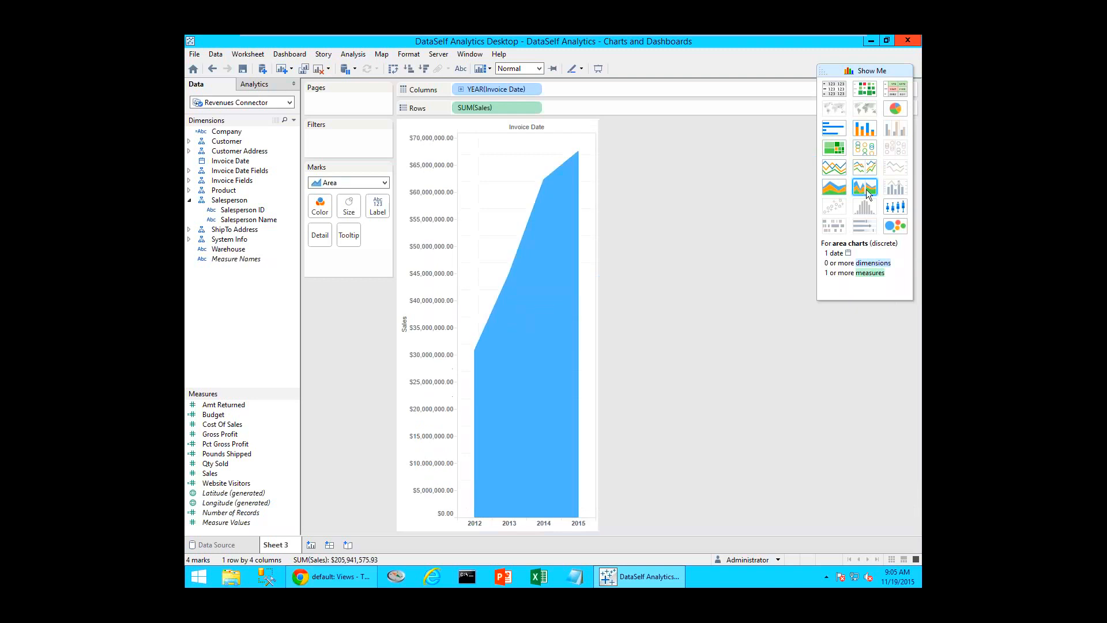
left_click(901, 213)
left_click(897, 226)
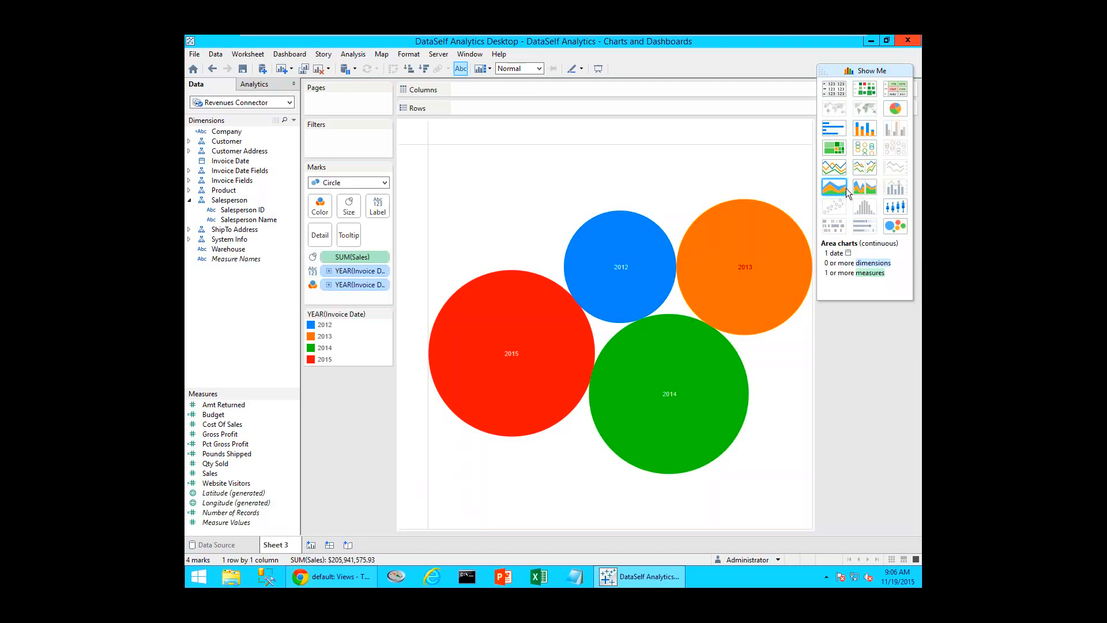
- Change the view to horizontal bars and swap rows and columns to get vertical bars of Sales by year
left_click(834, 130)
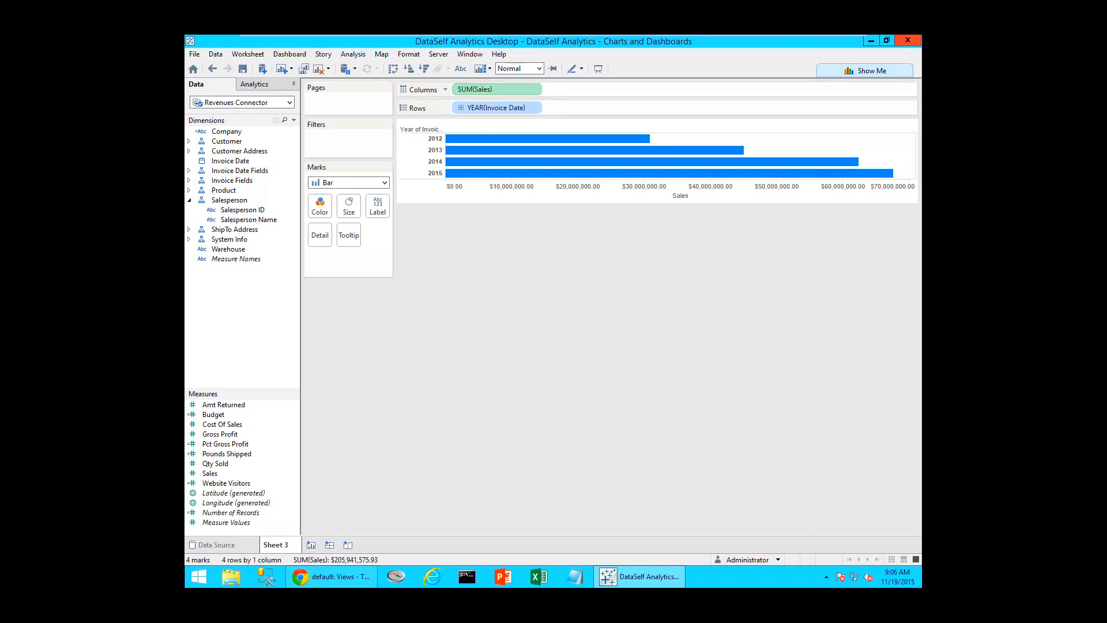
left_click(394, 71)
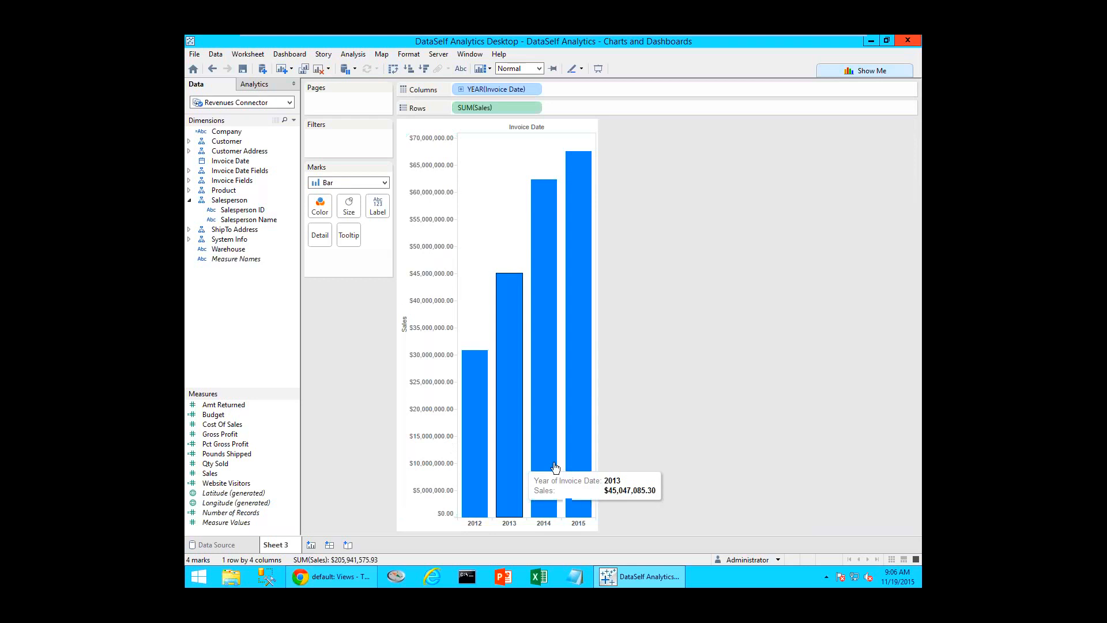
- Rename Sheet 3 to "Sales by Year"
right_click(273, 546)
left_click(313, 431)
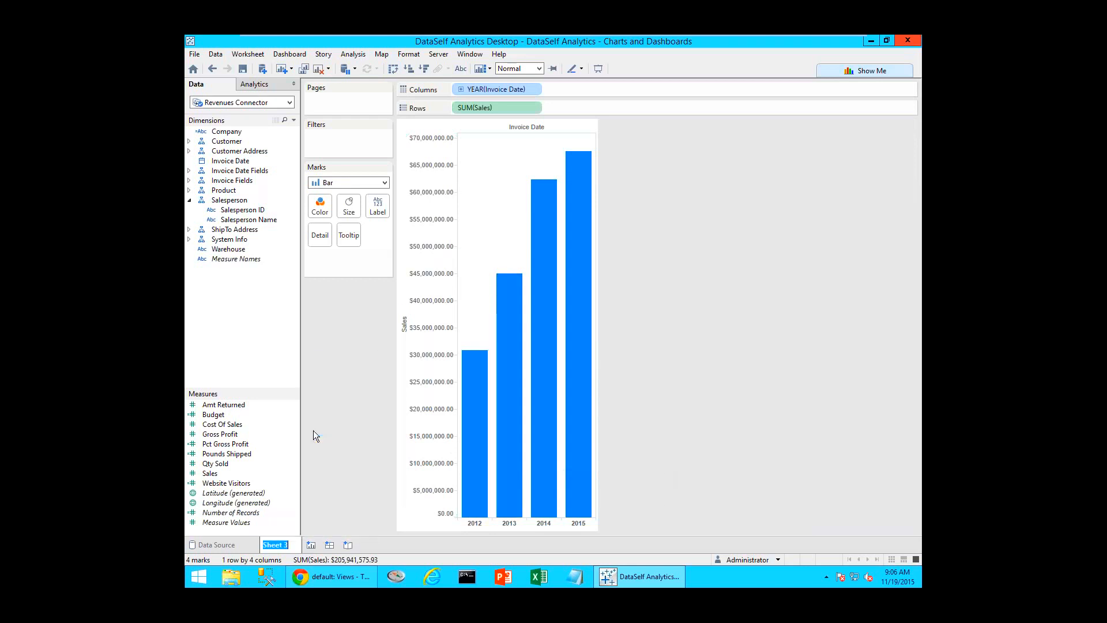
type("Sales by Ye")
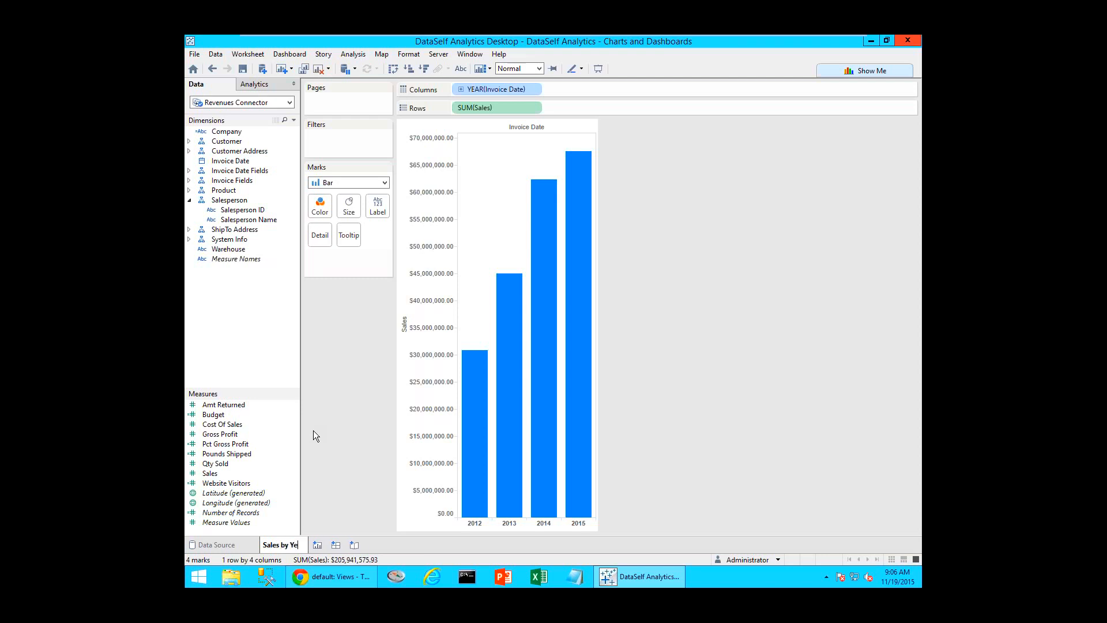
type("ar")
key("Return")
right_click(282, 538)
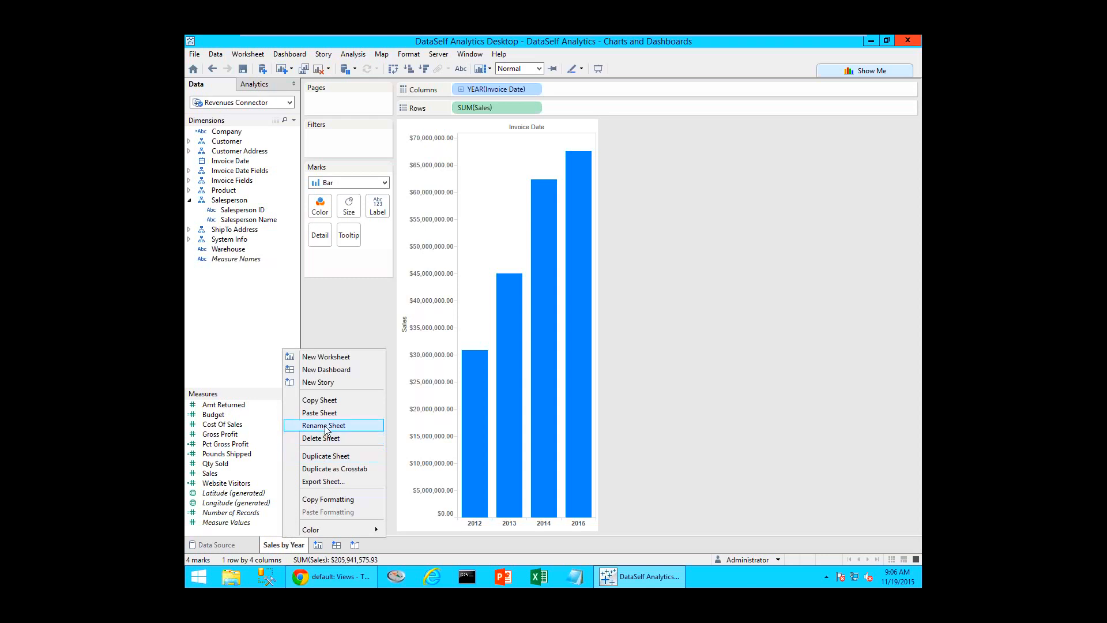
left_click(667, 486)
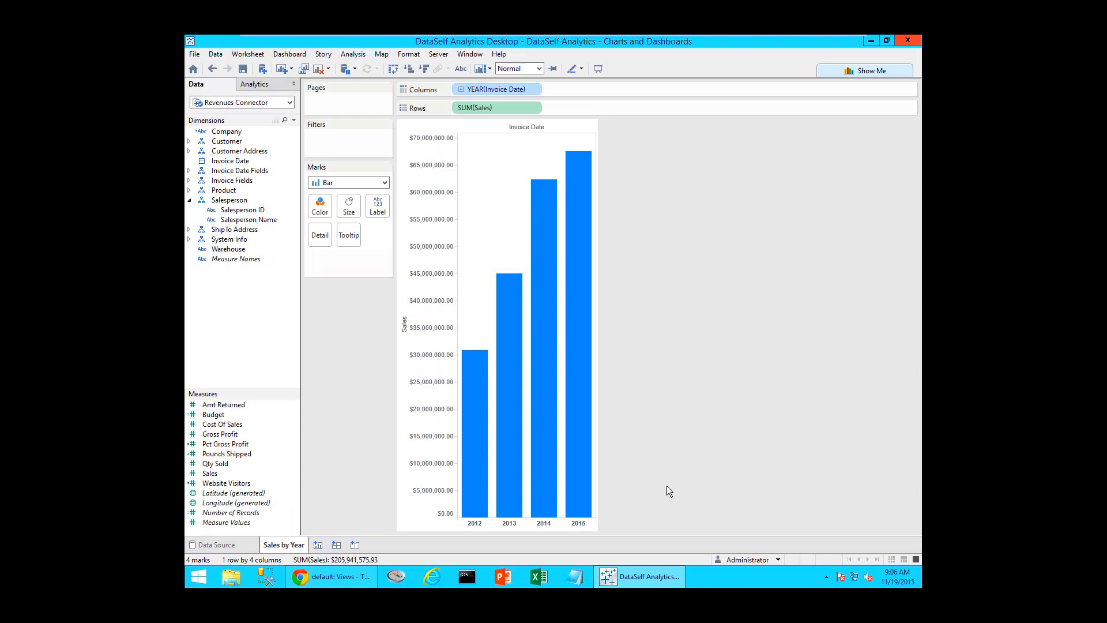
- Add a new worksheet and build a symbol map of Sales by Cst State and Company
left_click(317, 544)
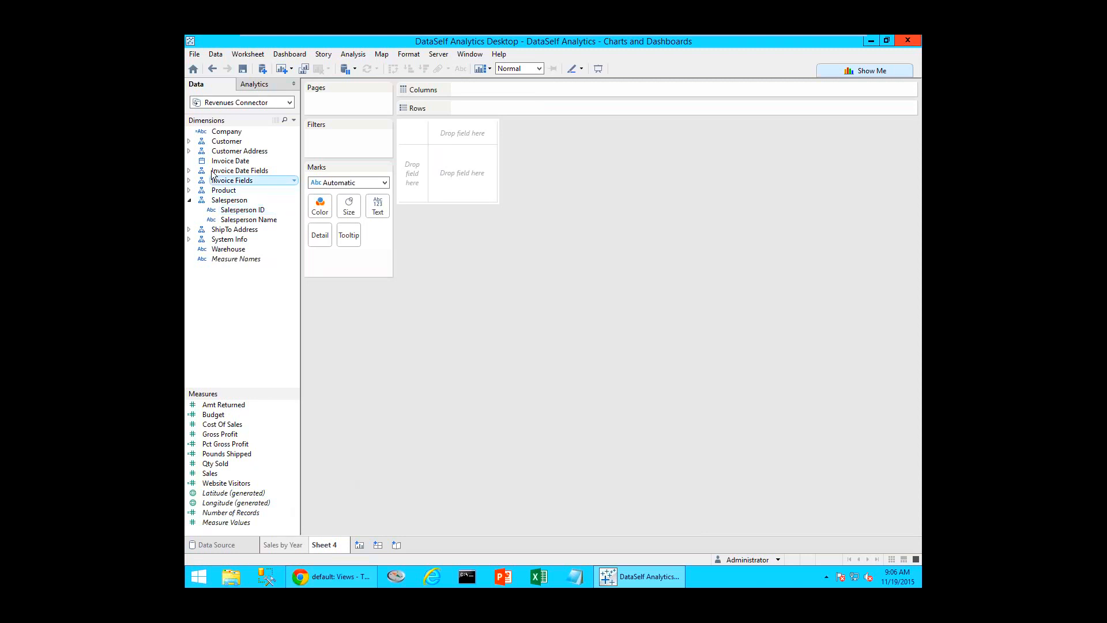
left_click(190, 151)
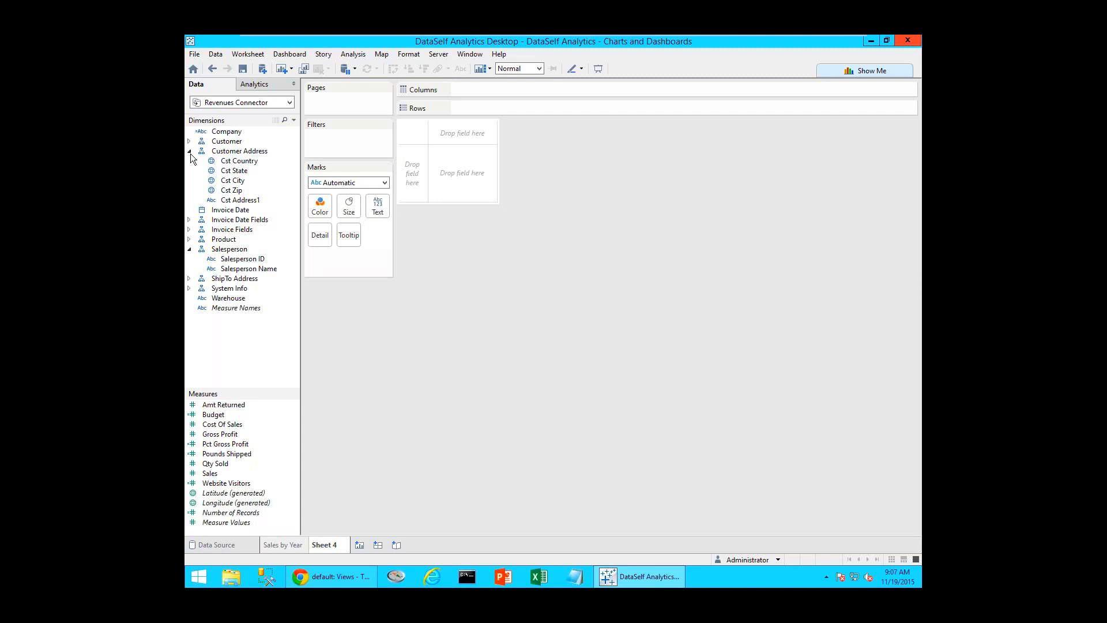
left_click(225, 173)
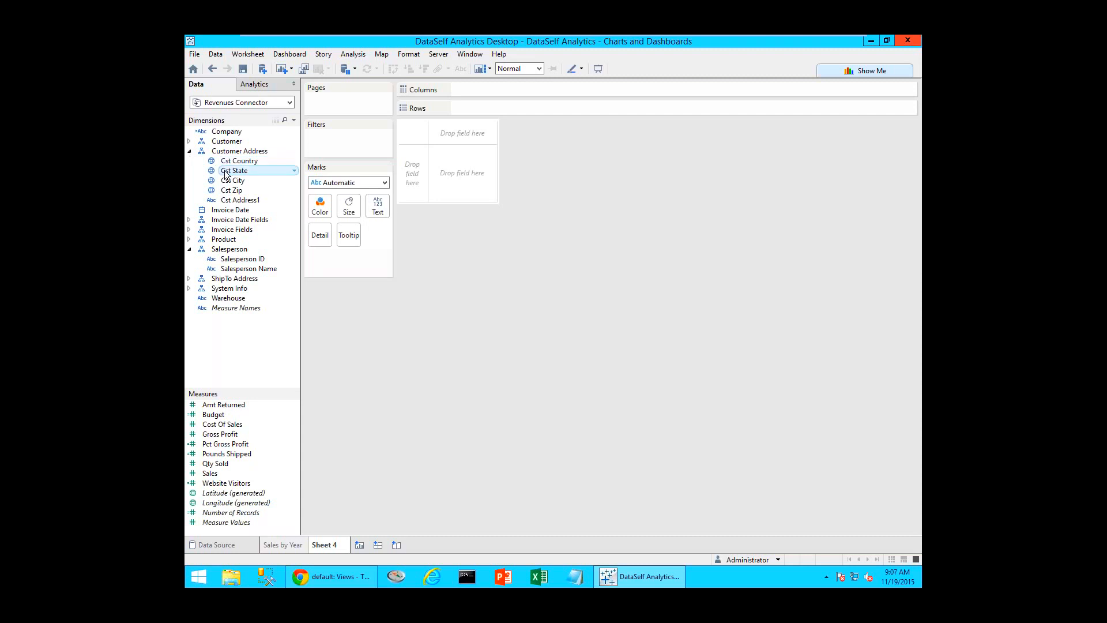
left_click(225, 172)
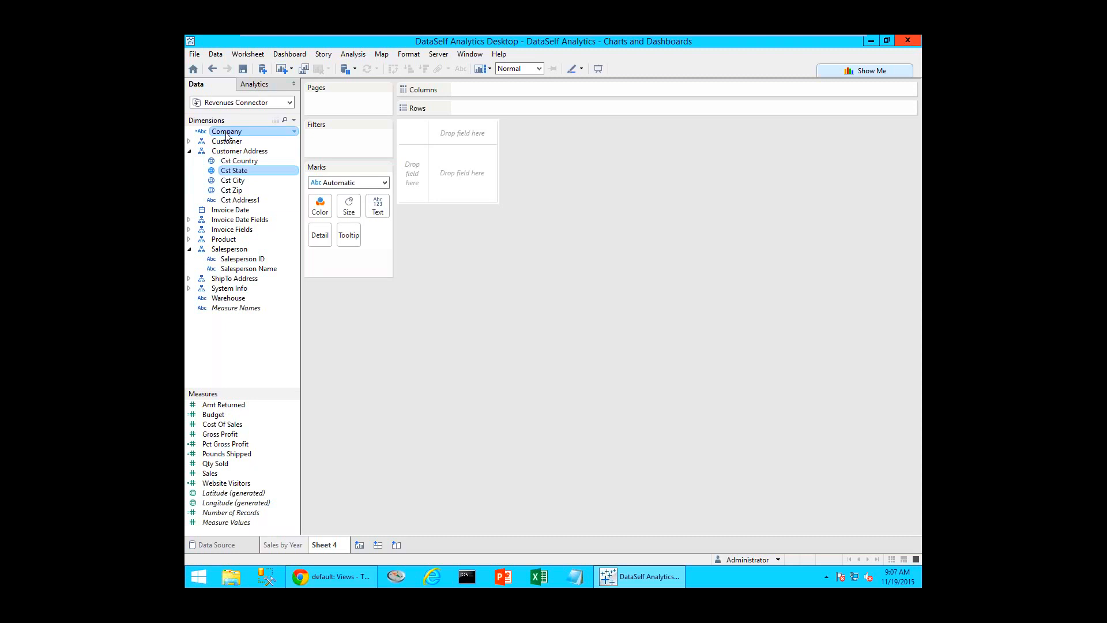
left_click(214, 476, "ctrl")
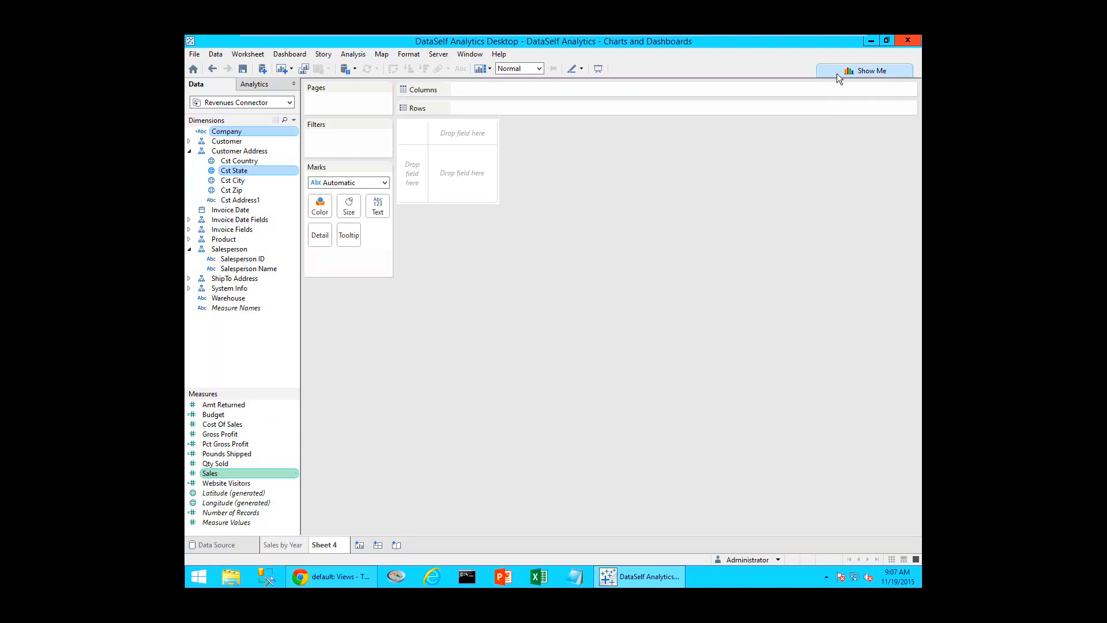
left_click(836, 72)
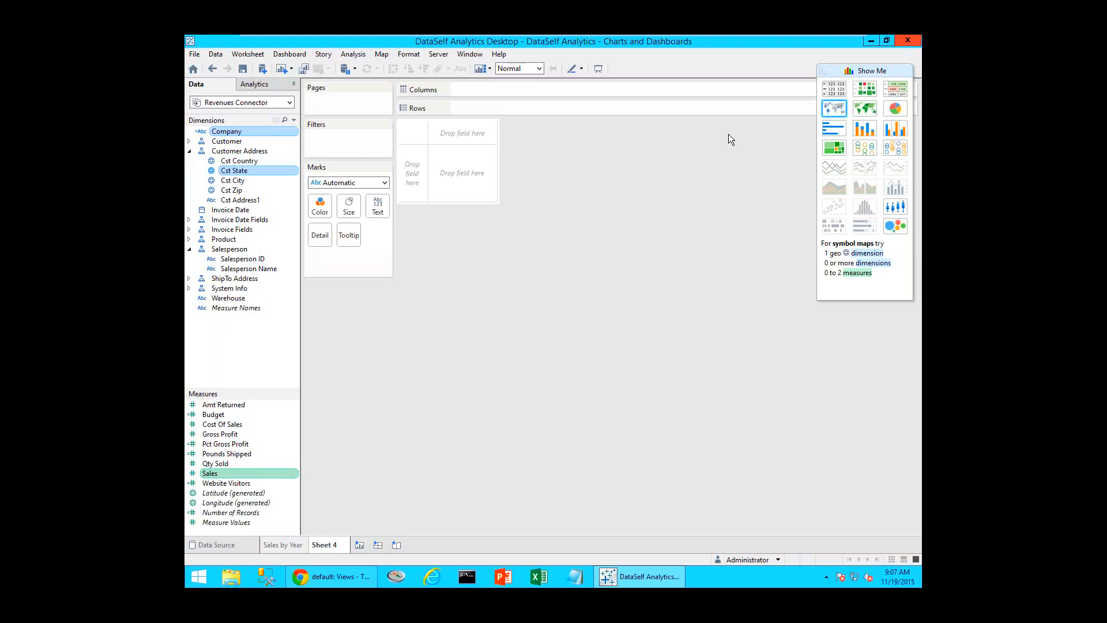
left_click(829, 109)
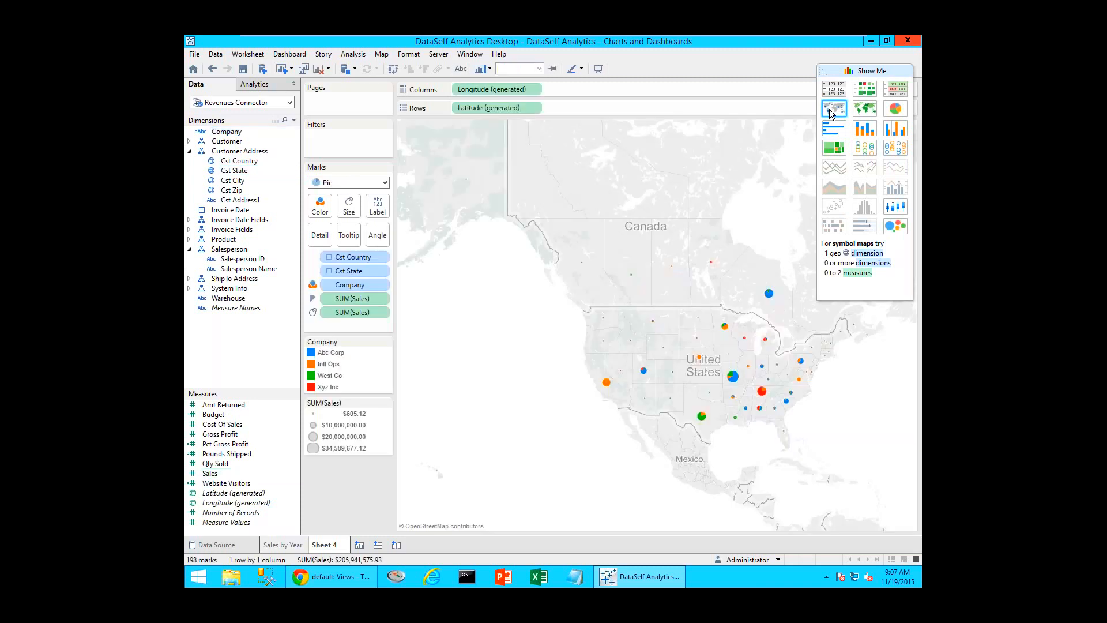
left_click(825, 72)
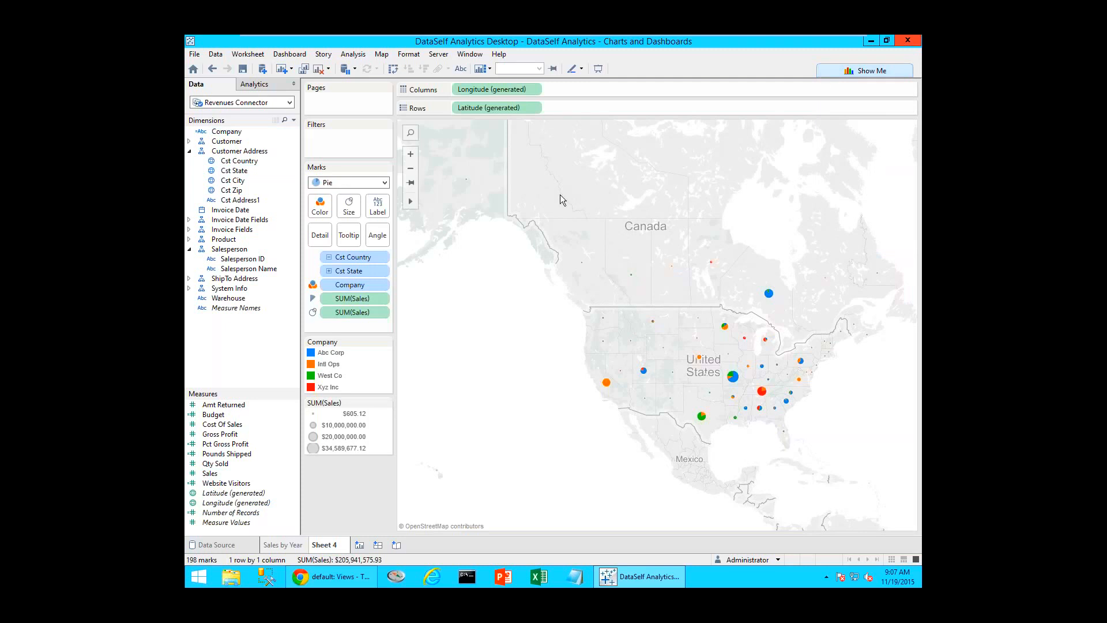
- Centre the map on the United States and highlight each company's sales in turn, ending with the highlighting cleared
left_click(411, 154)
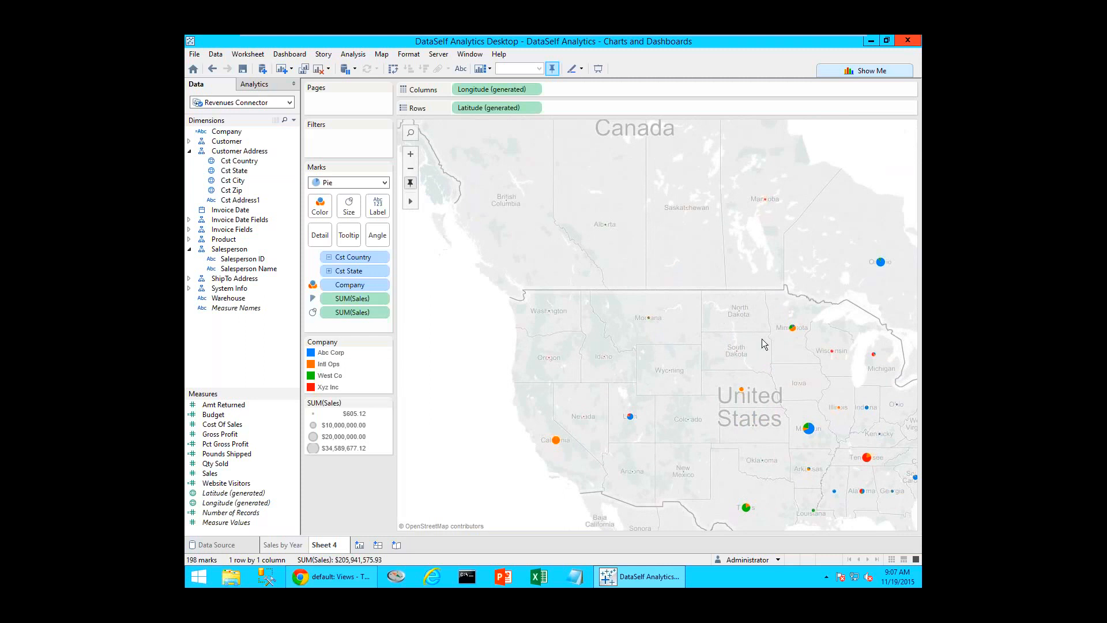
left_click_drag(762, 338, 666, 255)
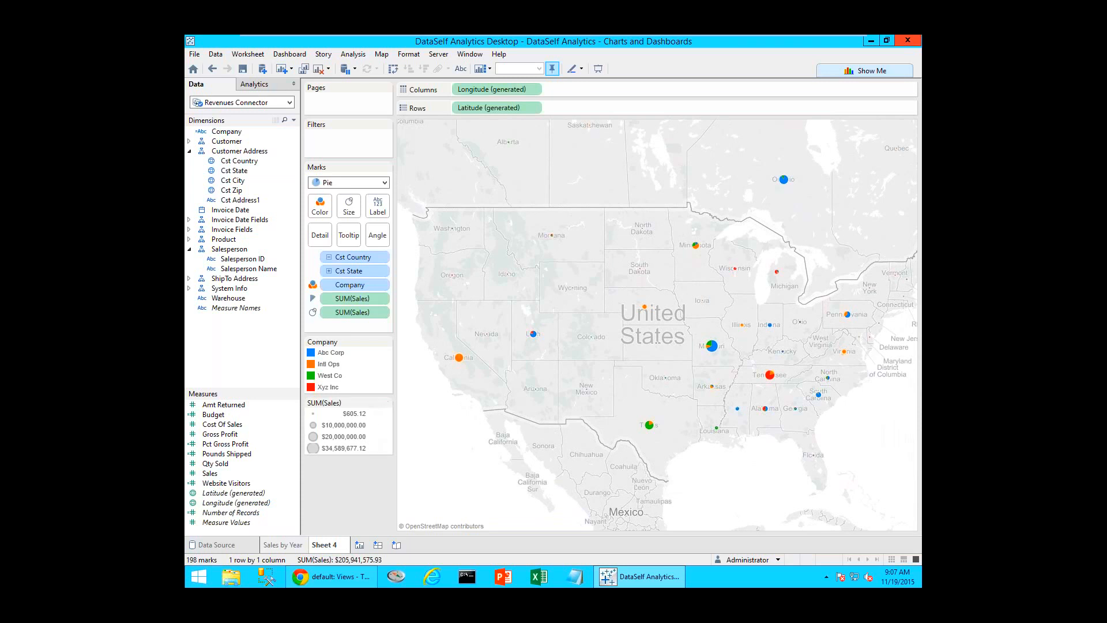
left_click(331, 389)
left_click(332, 376)
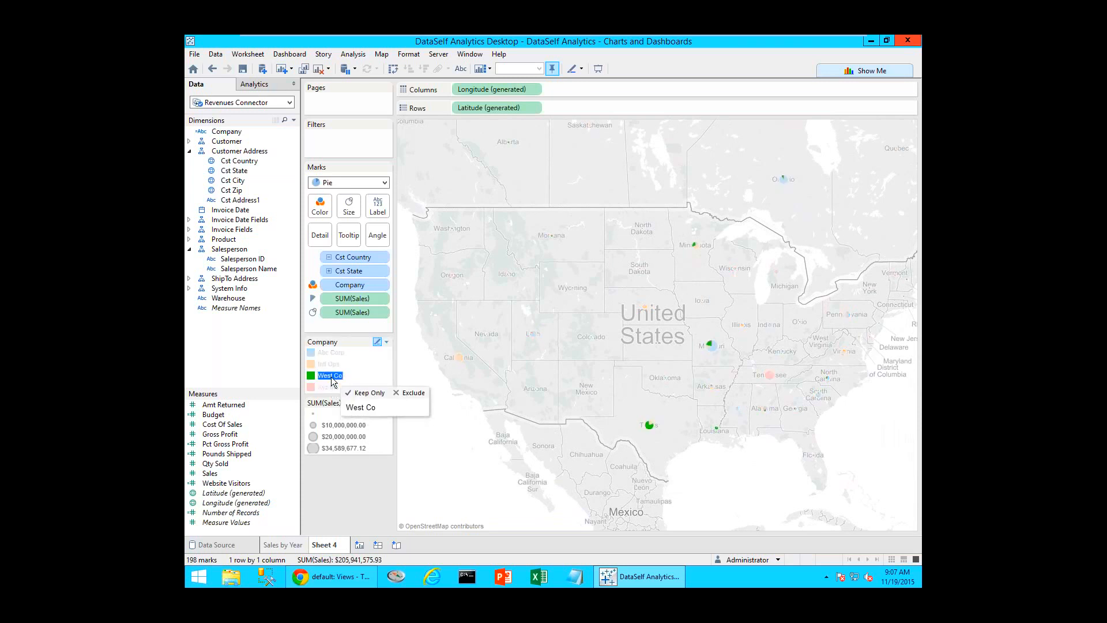
left_click(333, 365)
left_click(331, 352)
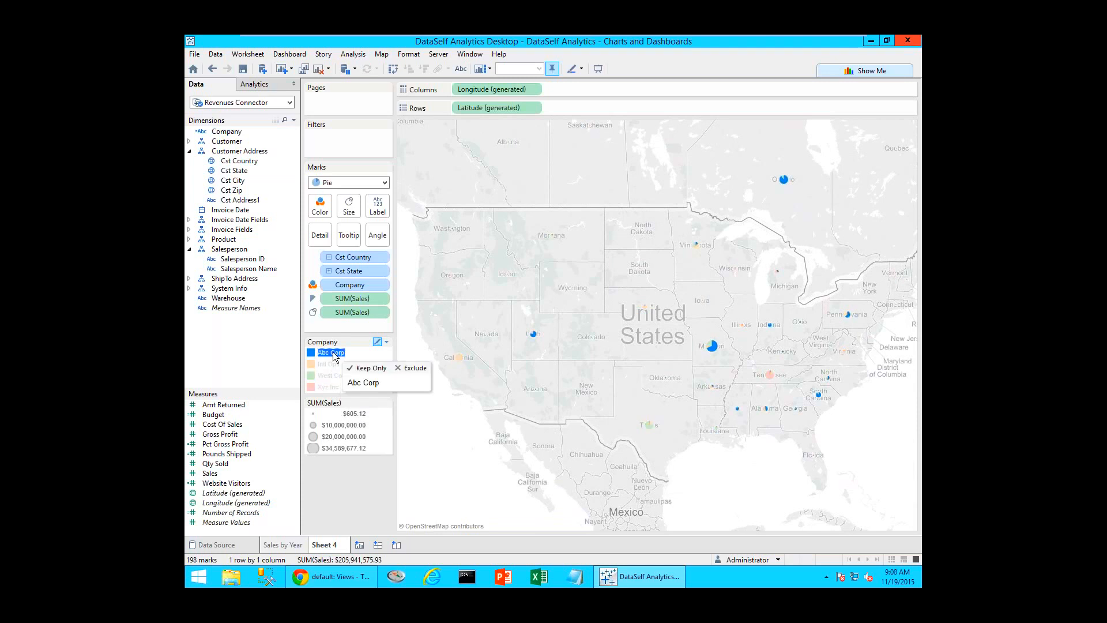
left_click(413, 413)
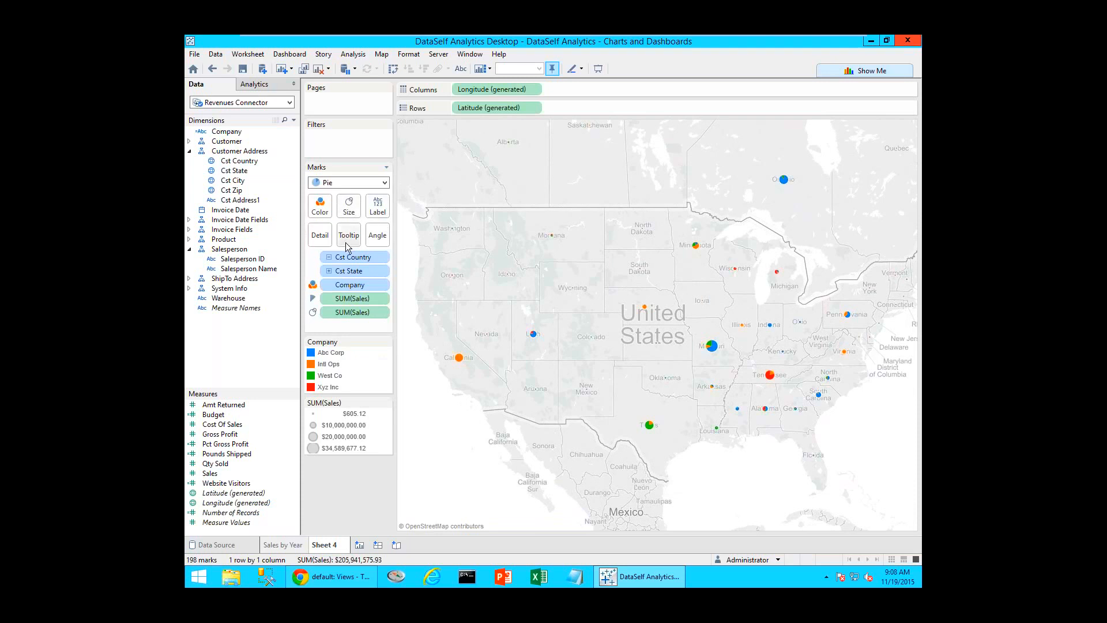
- Enlarge the pie marks on the map to roughly the middle of the size range
left_click(353, 213)
left_click_drag(367, 229, 402, 231)
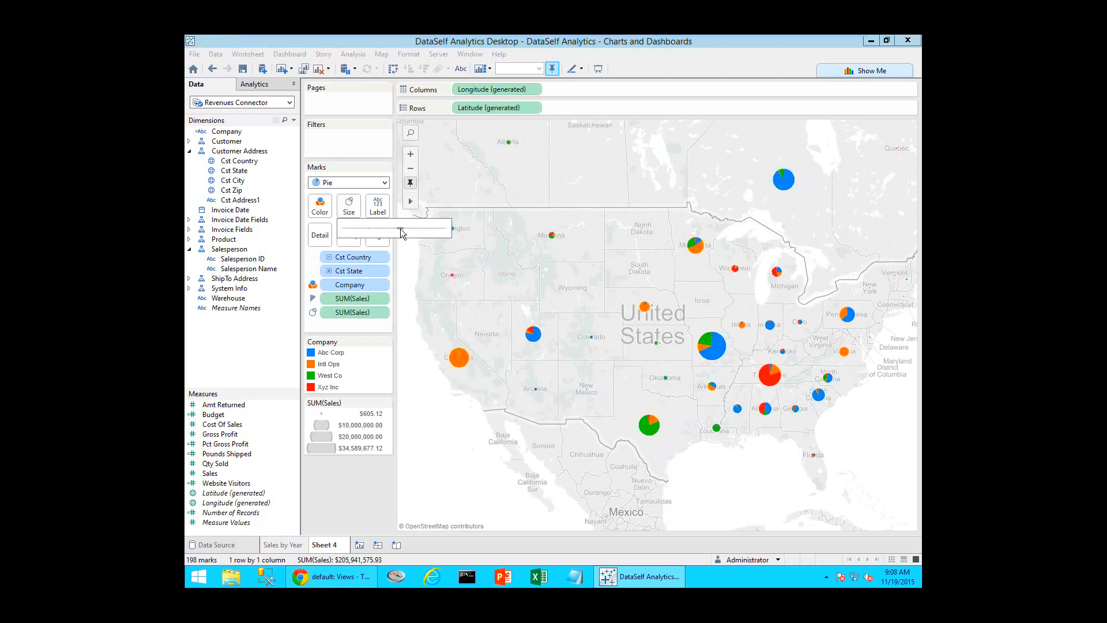
left_click(408, 280)
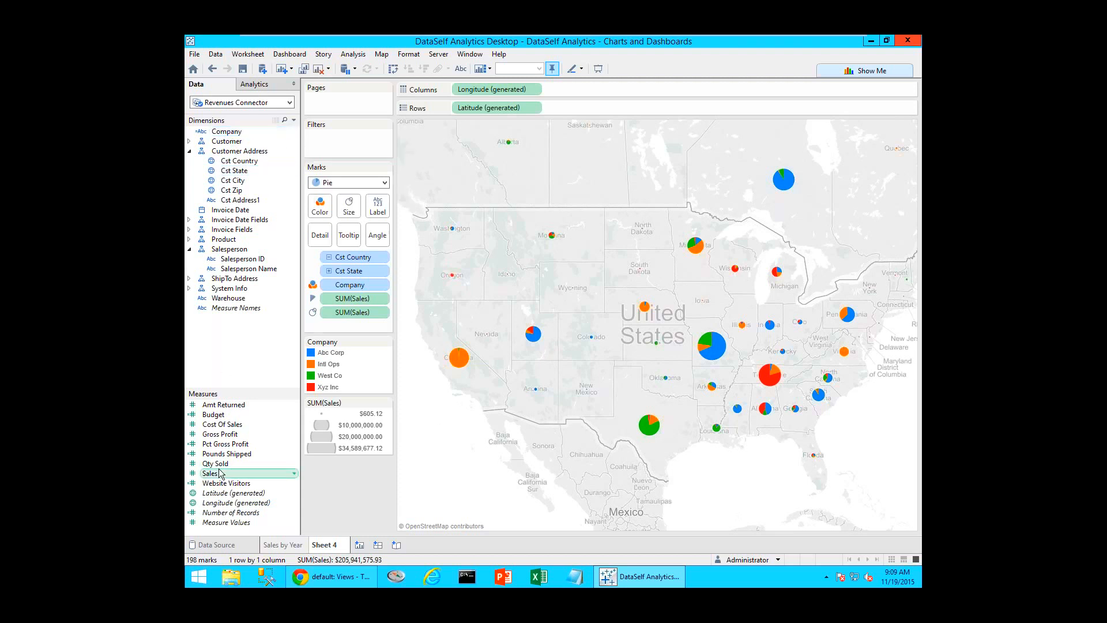
- Rename Sheet 4 to "Sales by comp and states"
left_click(836, 69)
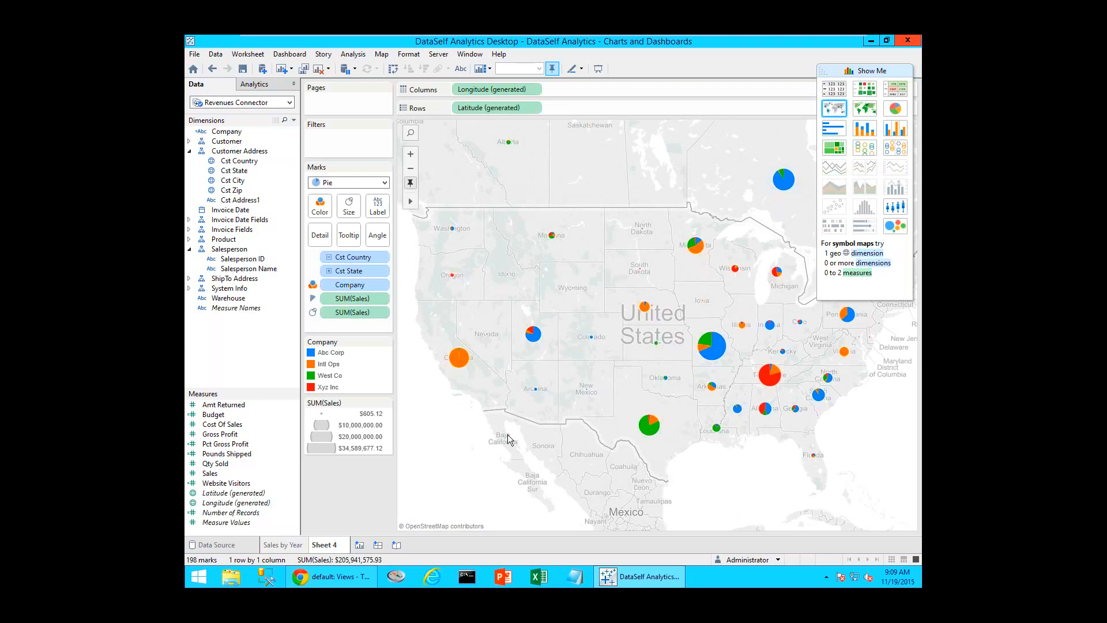
right_click(338, 544)
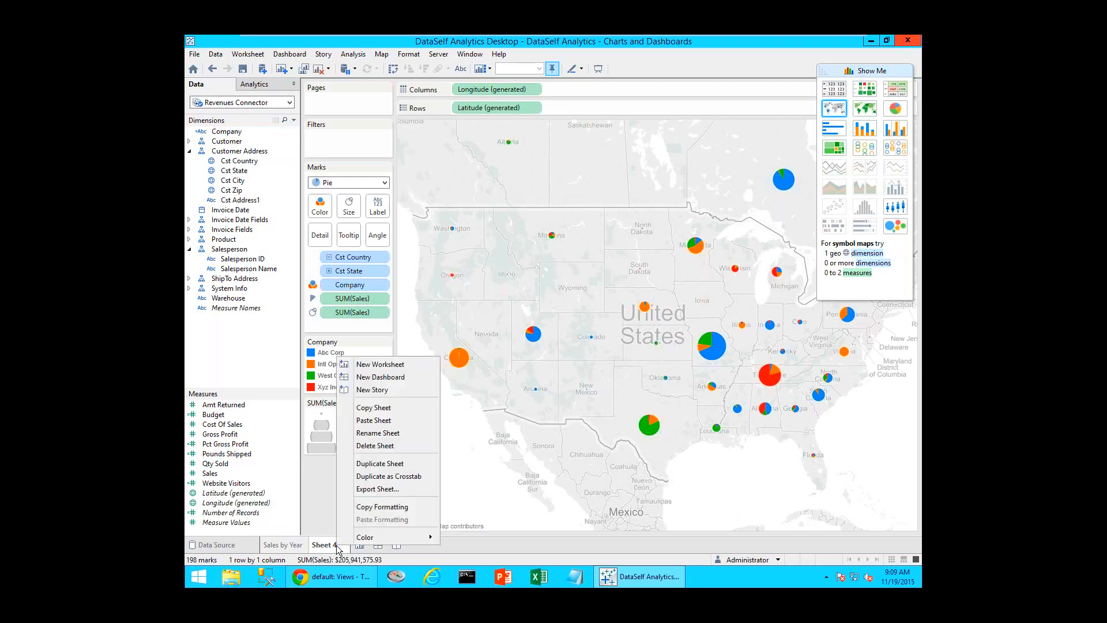
left_click(377, 432)
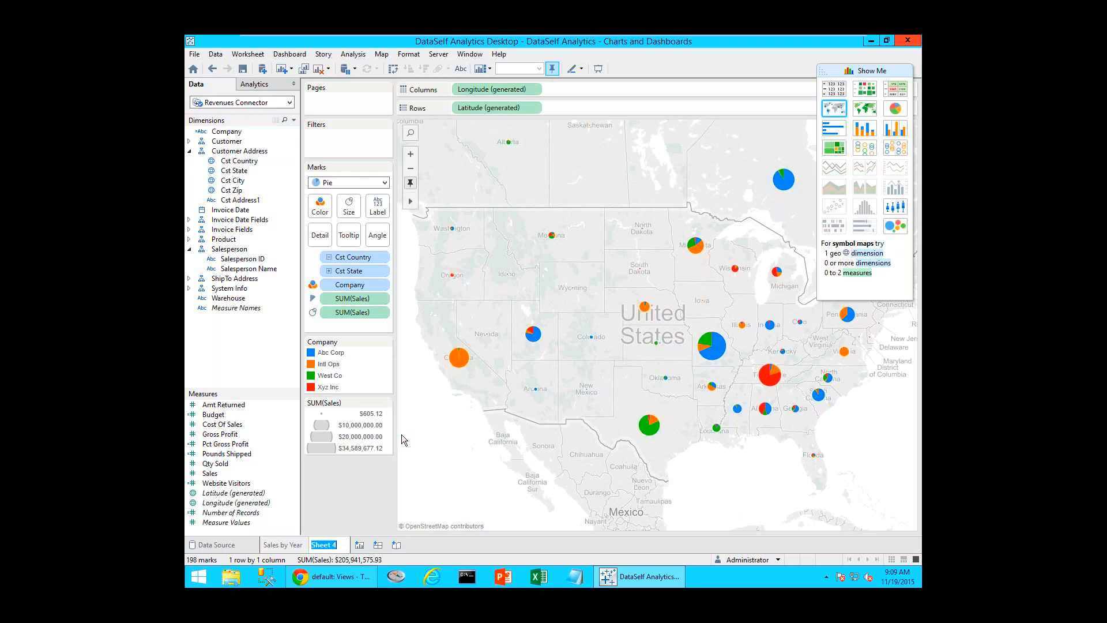
type("Sales by comp and ")
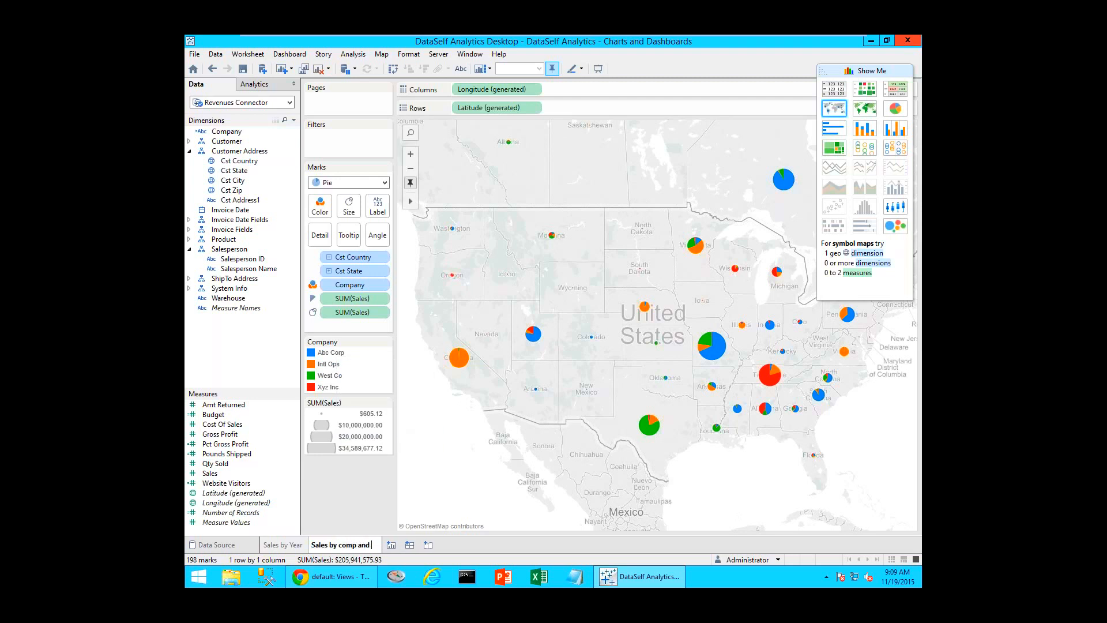
type("states")
key("Return")
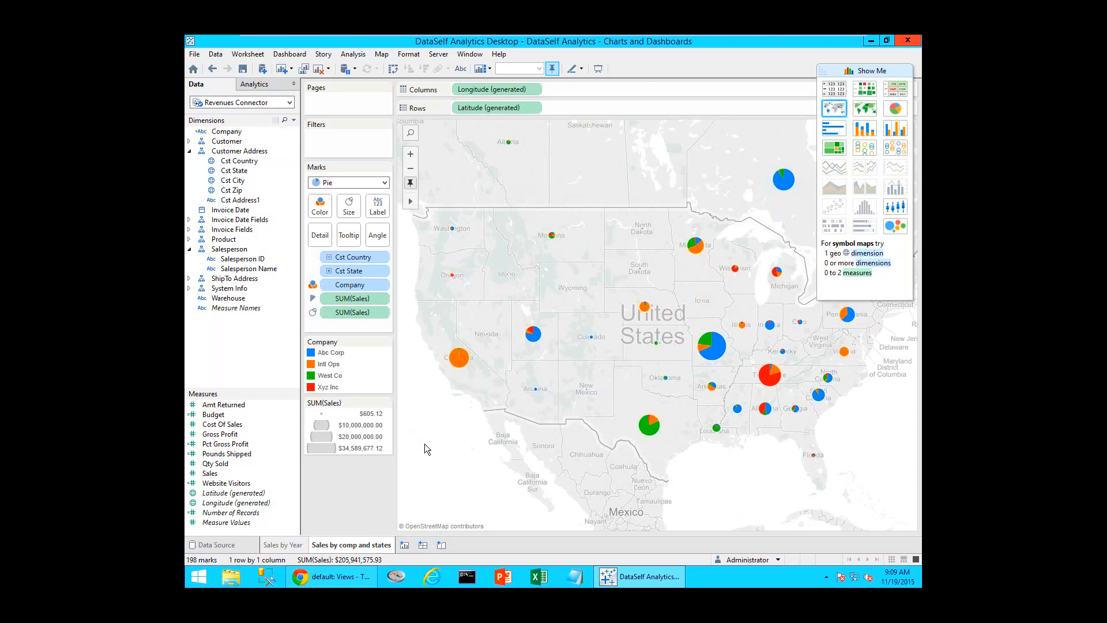
- Add a new worksheet and create a scatter plot of Sales against Pct Gross Profit by Customer Name
left_click(405, 545)
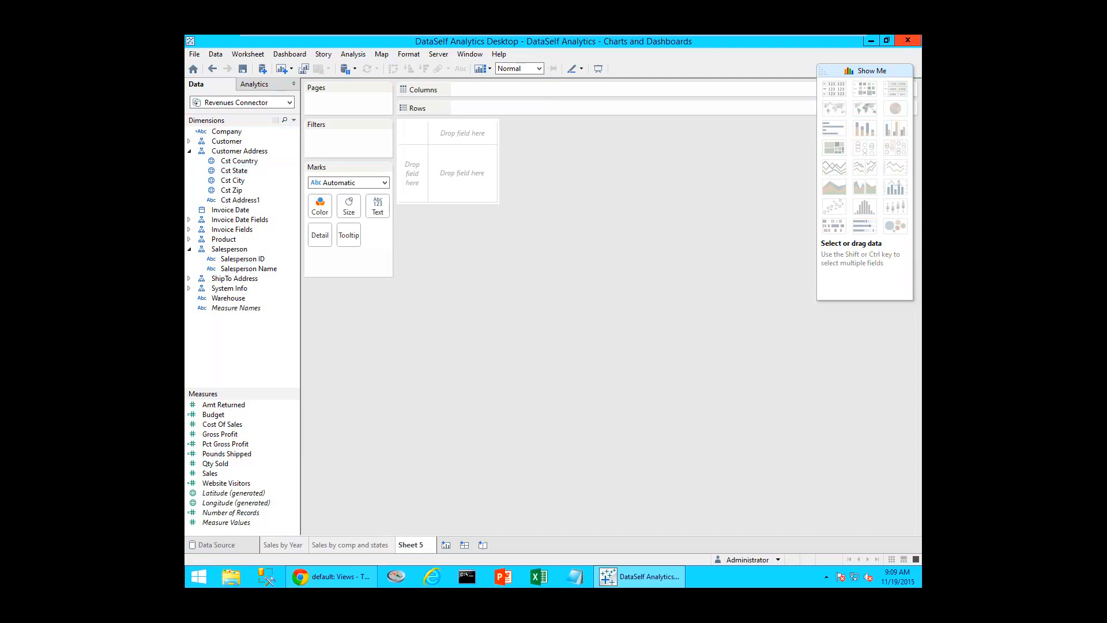
left_click(190, 151)
left_click(190, 142)
left_click(237, 190)
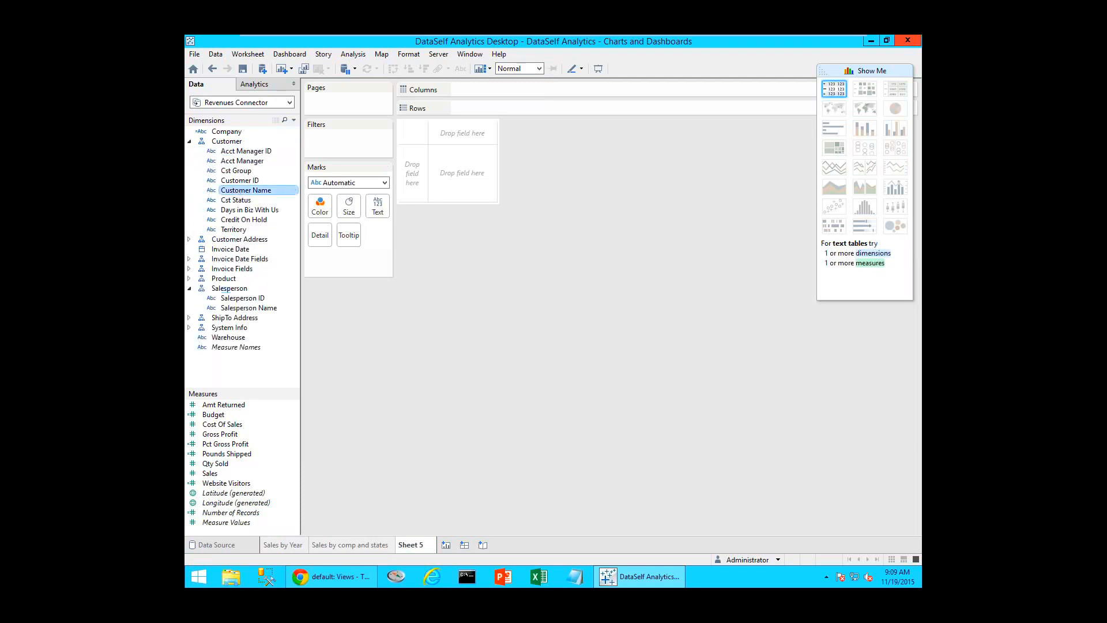
left_click(210, 475, "ctrl")
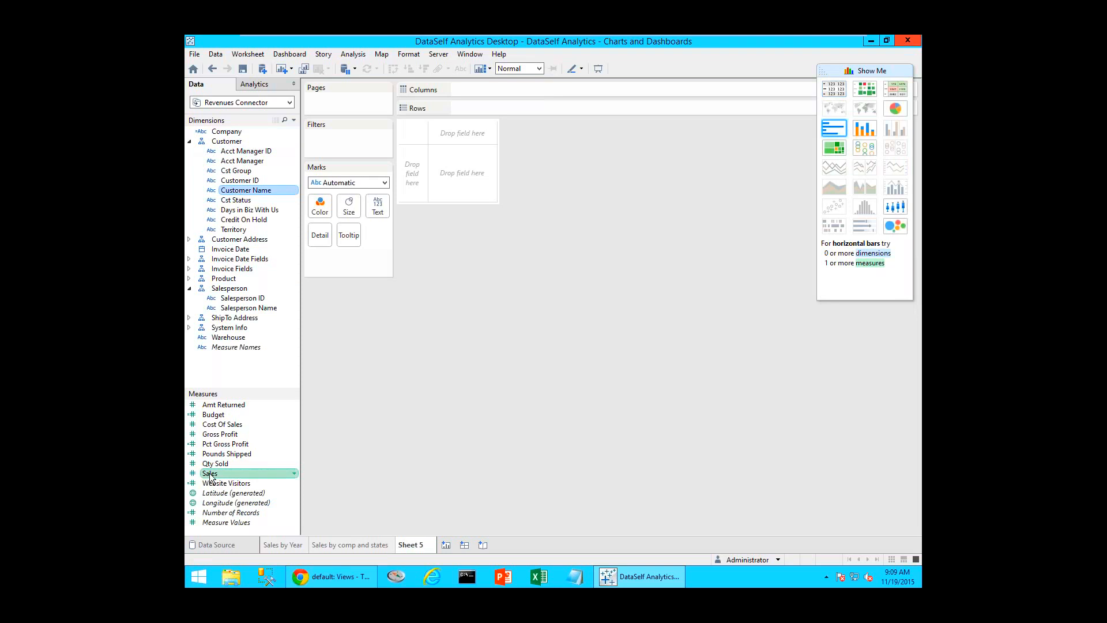
left_click(220, 445, "ctrl")
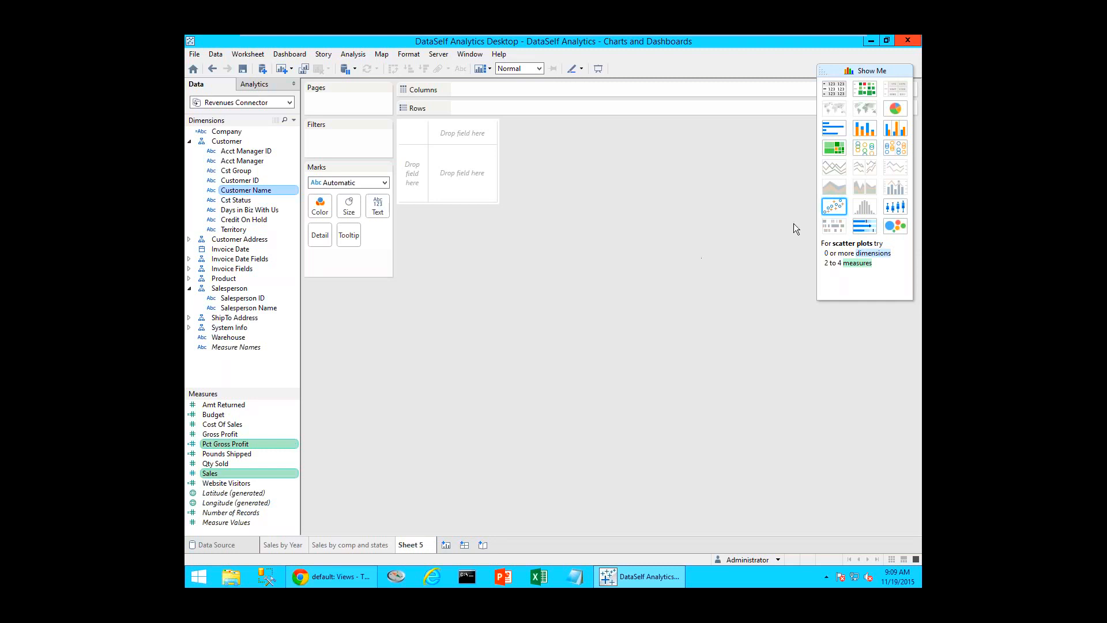
left_click(830, 210)
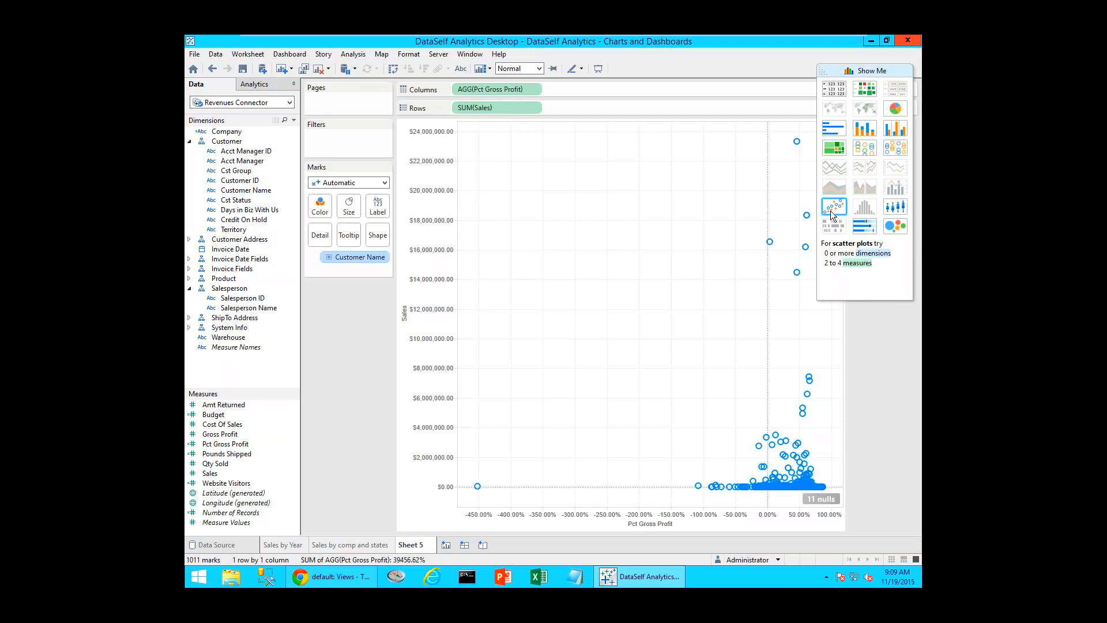
- Change the customer scatter plot to packed bubbles sized by Sales and coloured by Pct Gross Profit
left_click(900, 229)
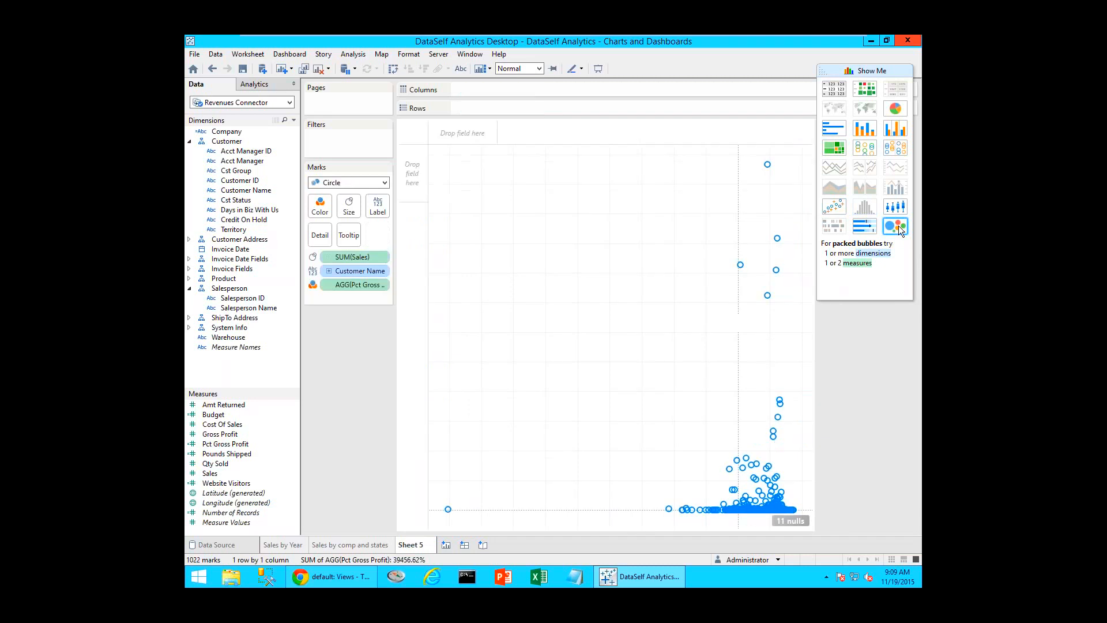
left_click(825, 72)
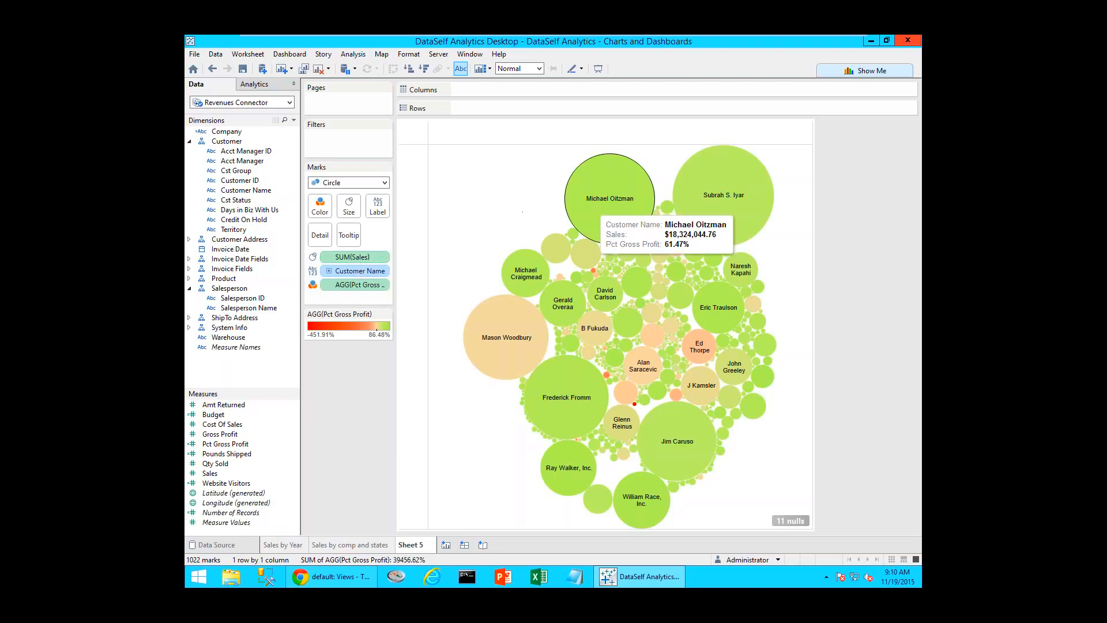
mouse_move(727, 197)
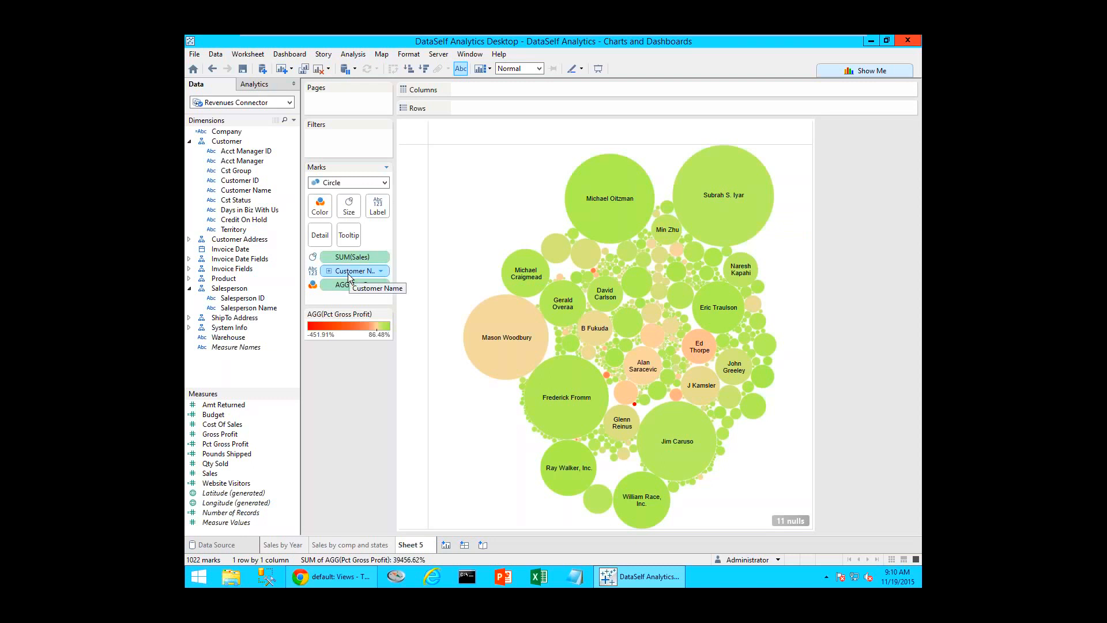
mouse_move(598, 206)
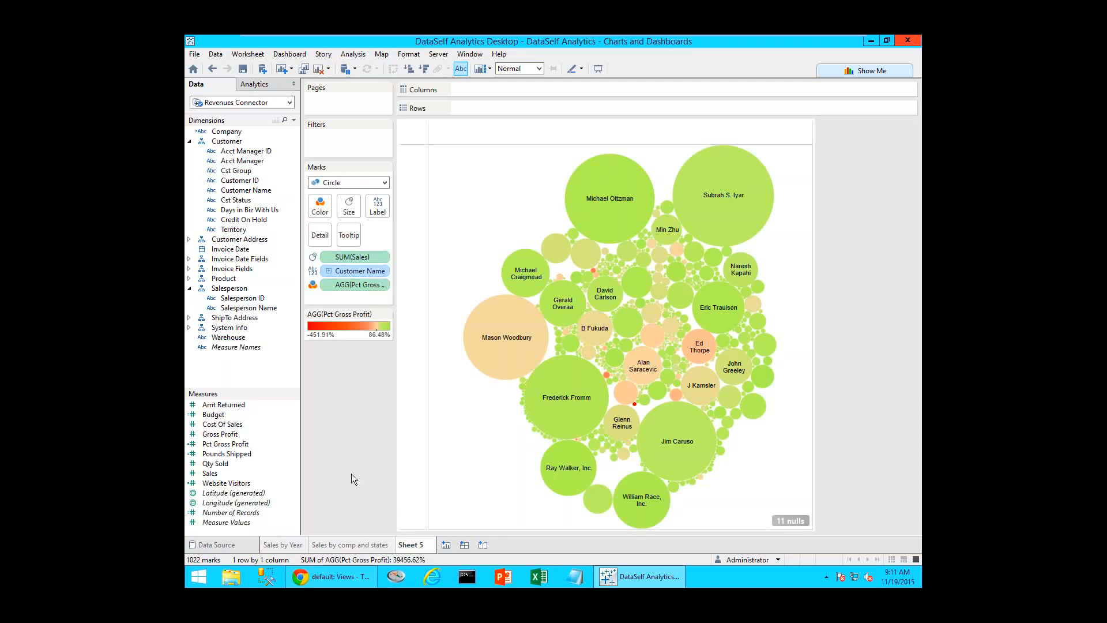
- Rename Sheet 5 to "Sales and GP% by Cst" and add another new worksheet
left_click(854, 70)
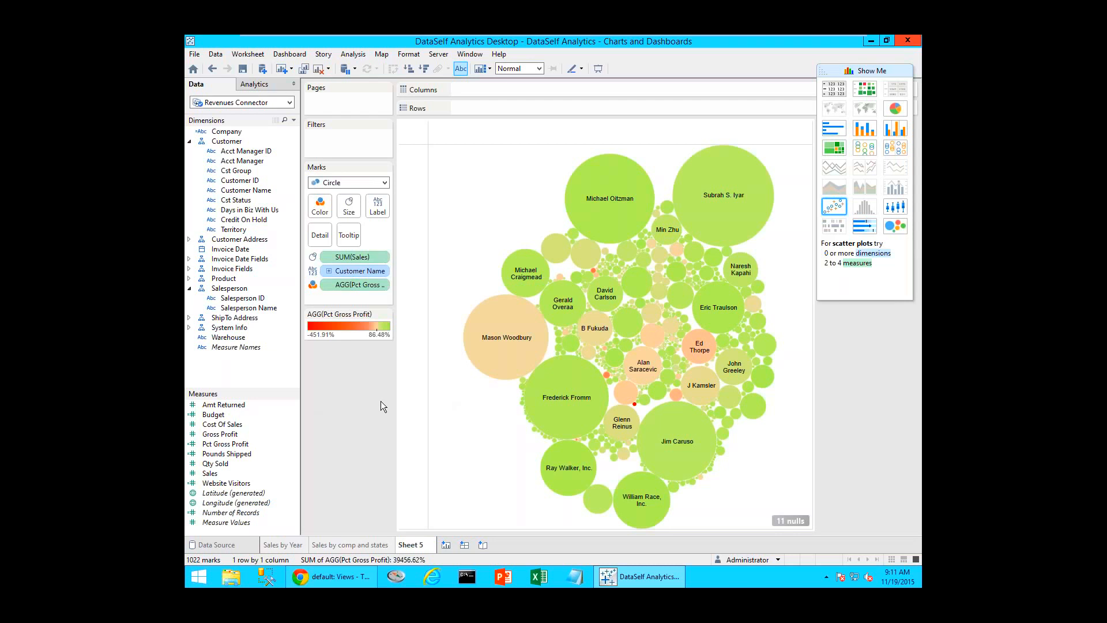
right_click(411, 545)
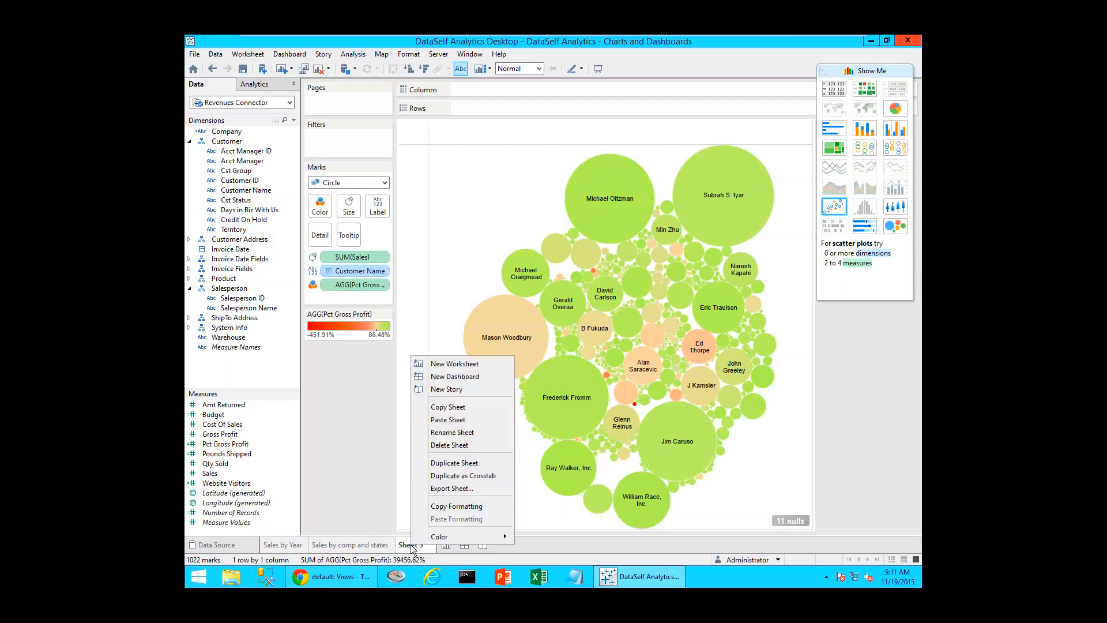
left_click(454, 433)
type("S")
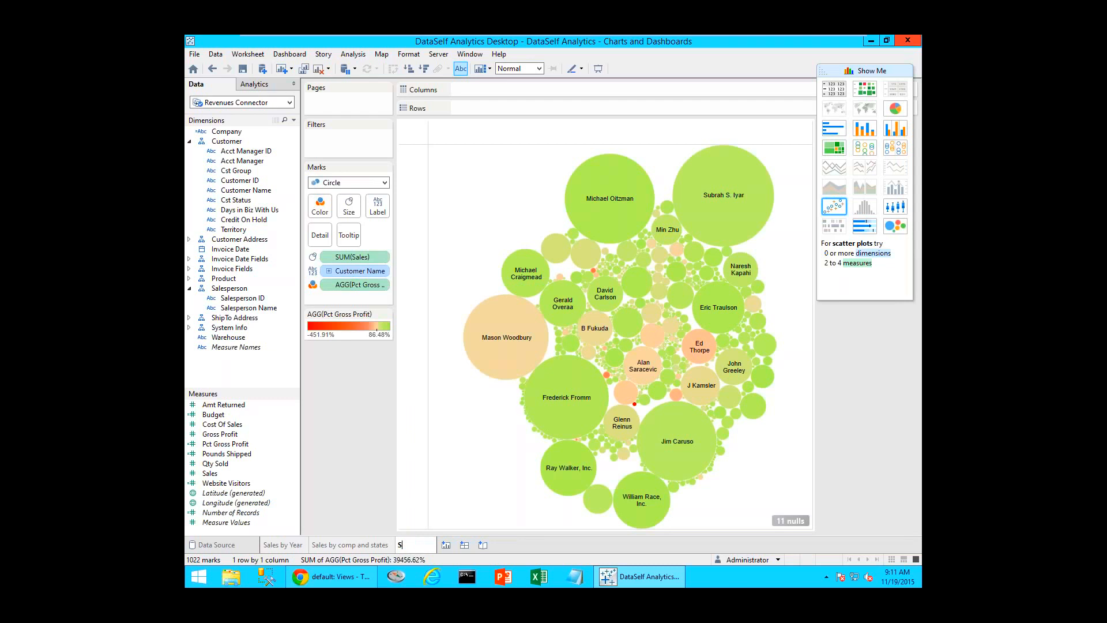
type("ales and GP% by")
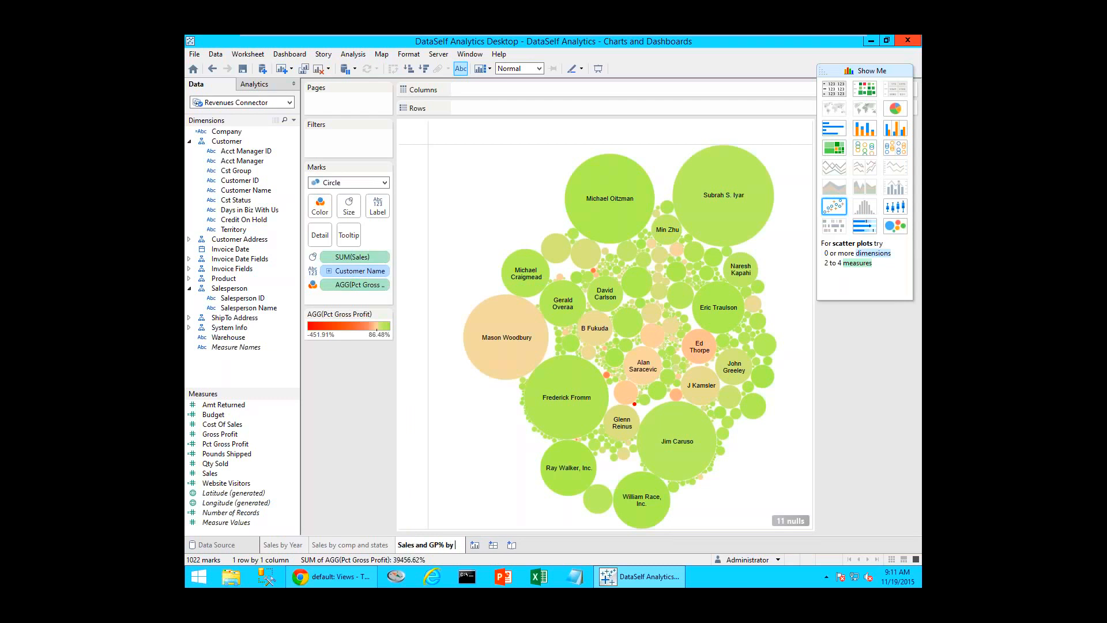
type(" s")
key("BackSpace")
type("Cst")
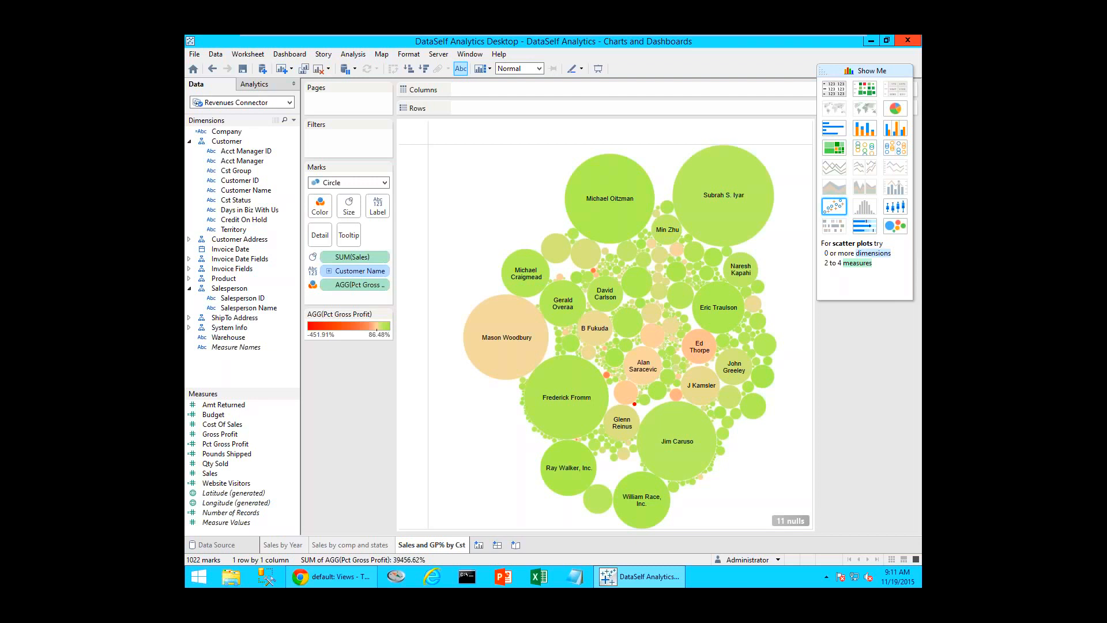
left_click(478, 544)
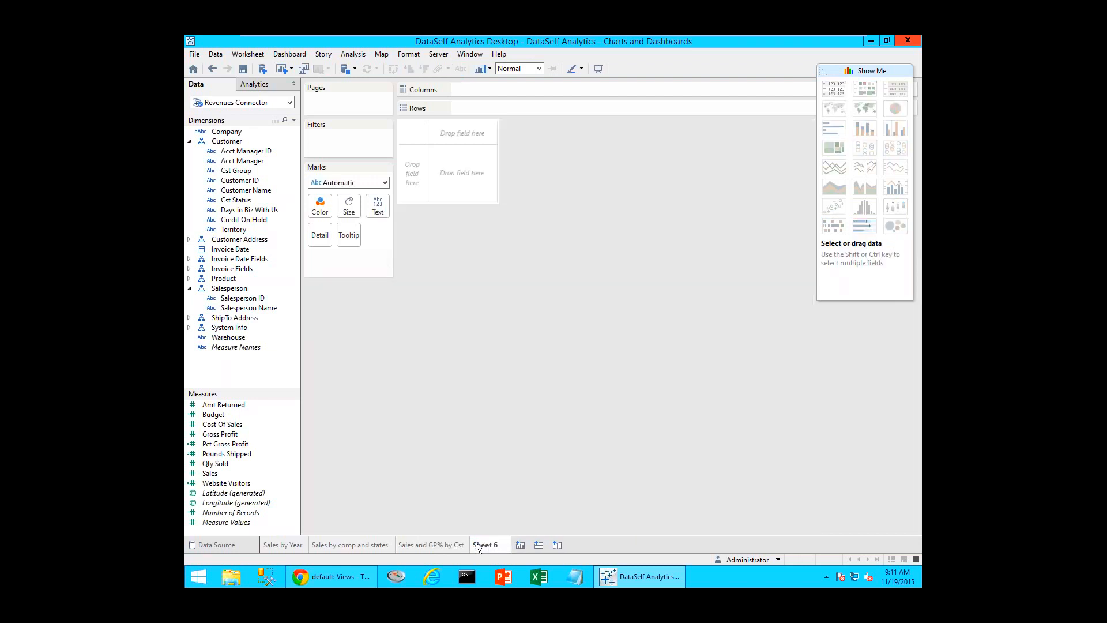
- Create a continuous line chart of Sales over Invoice Date and drill the date down to month level
left_click(830, 70)
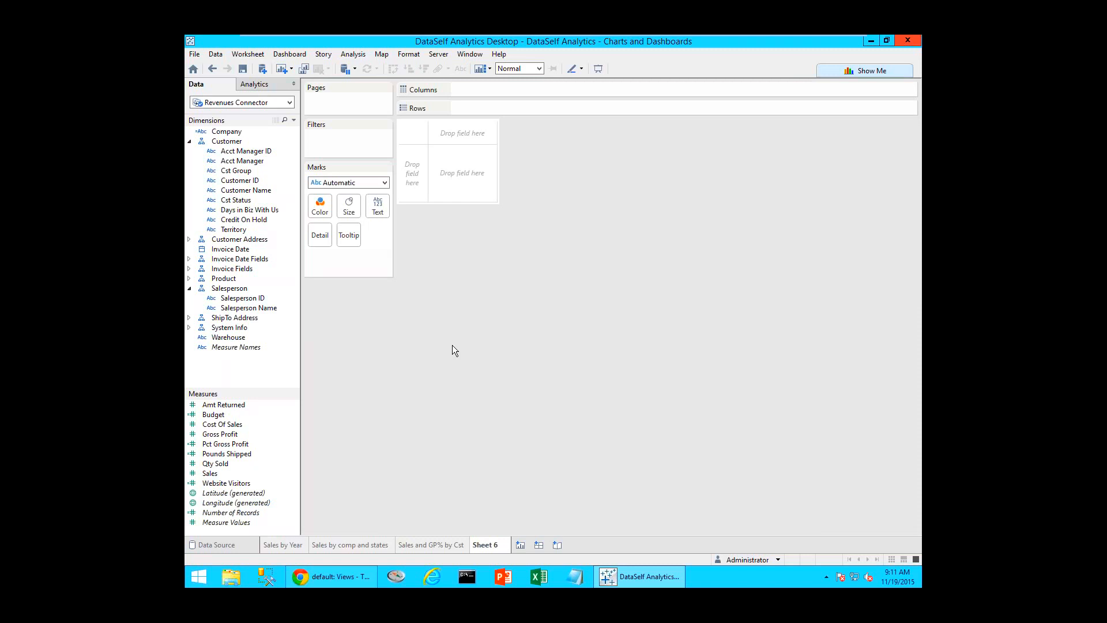
left_click(238, 250)
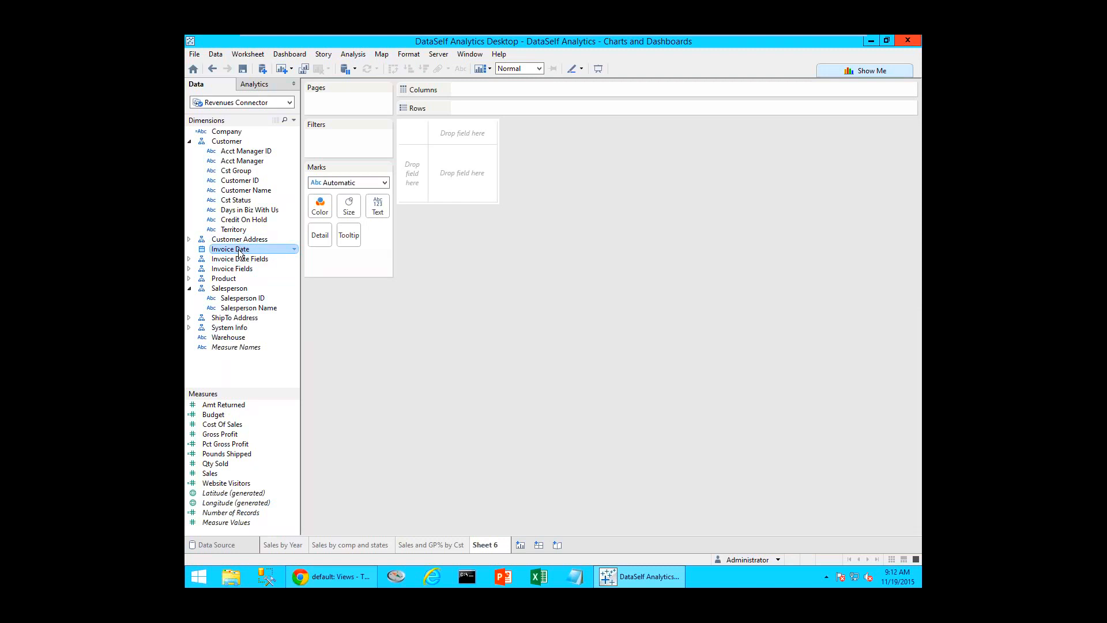
left_click(211, 474, "ctrl")
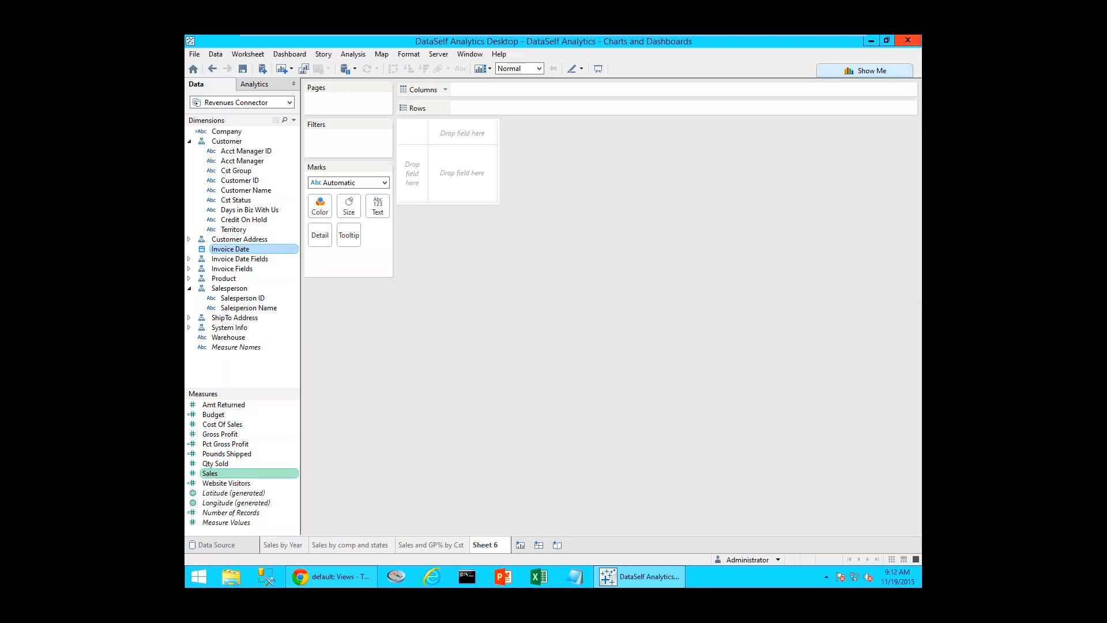
left_click(843, 70)
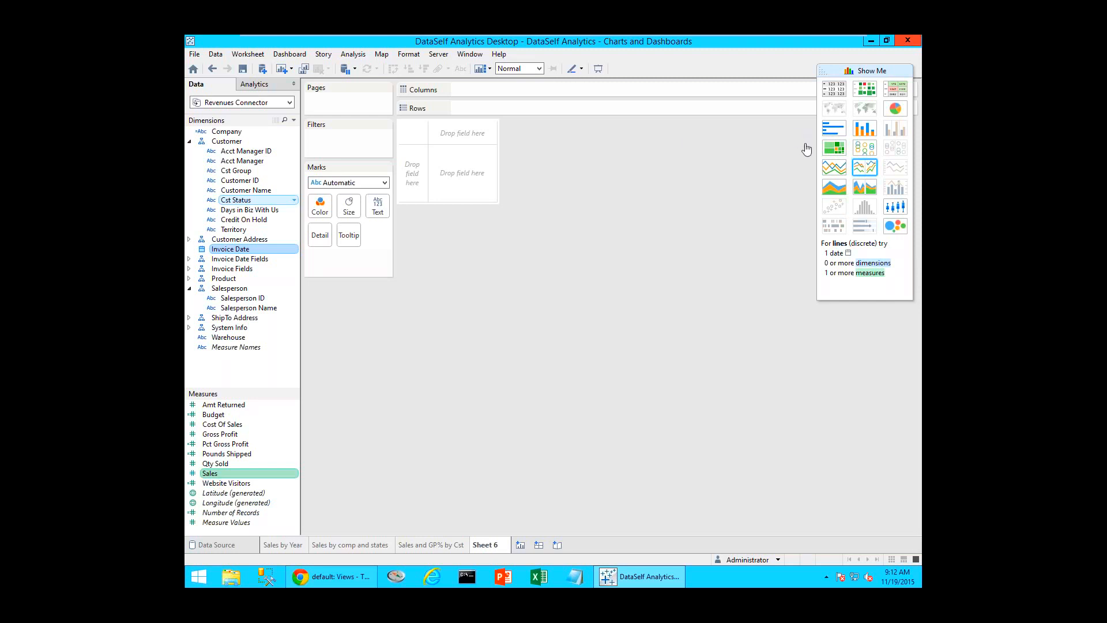
left_click(837, 172)
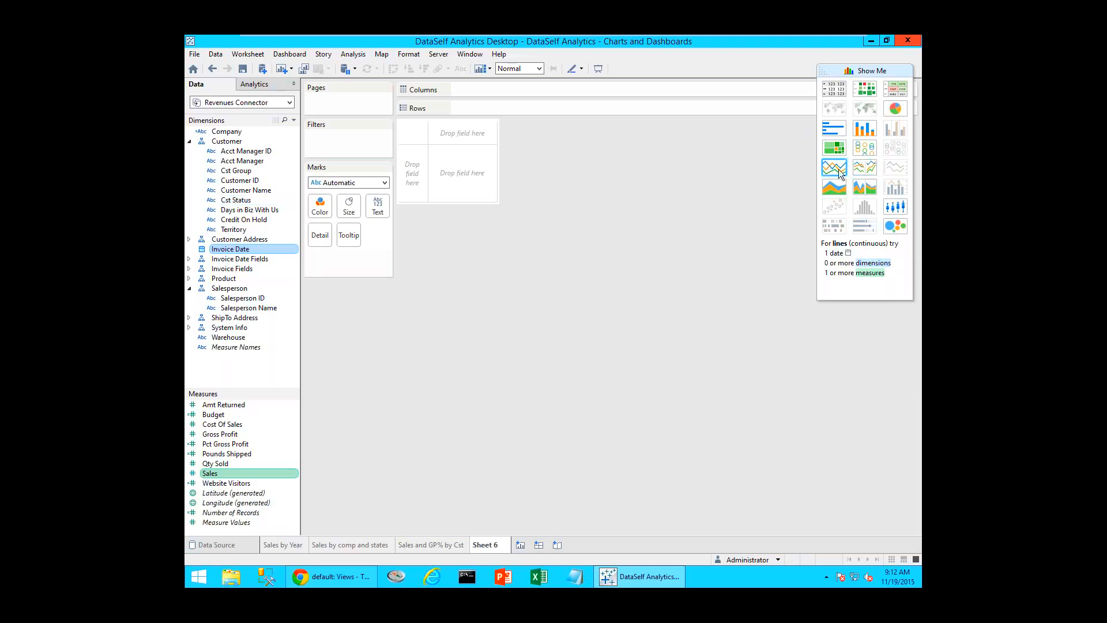
left_click(826, 72)
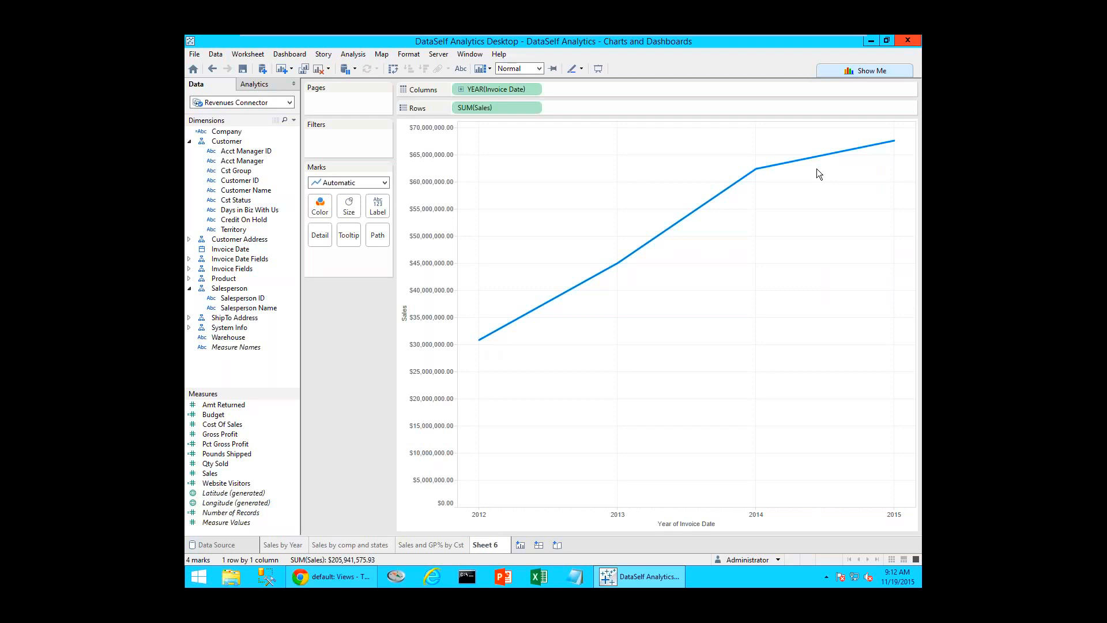
left_click(461, 90)
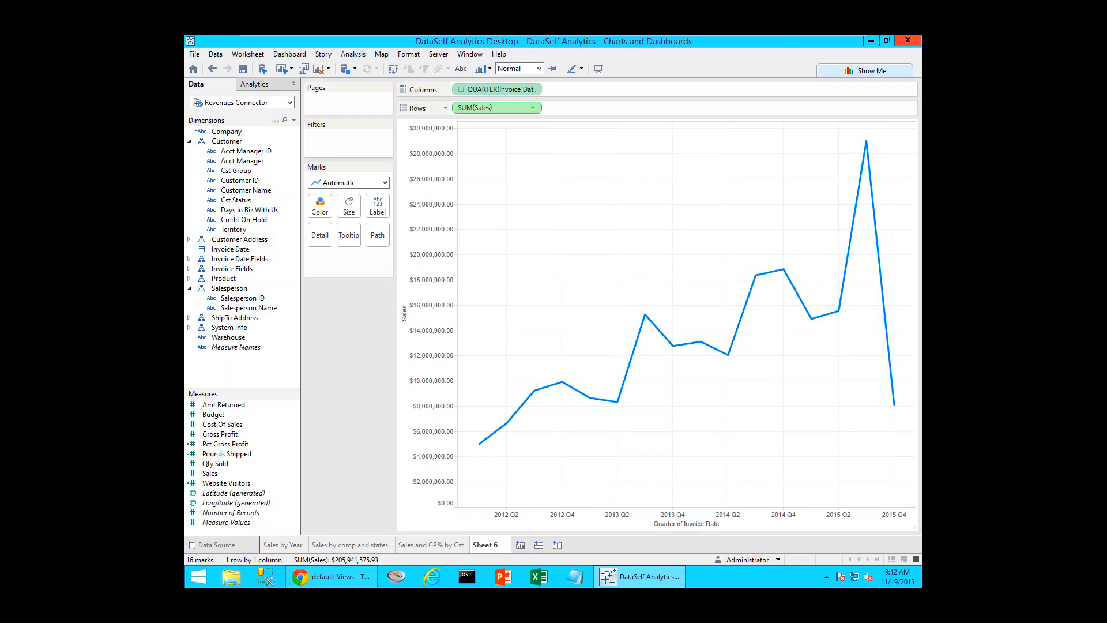
left_click(461, 90)
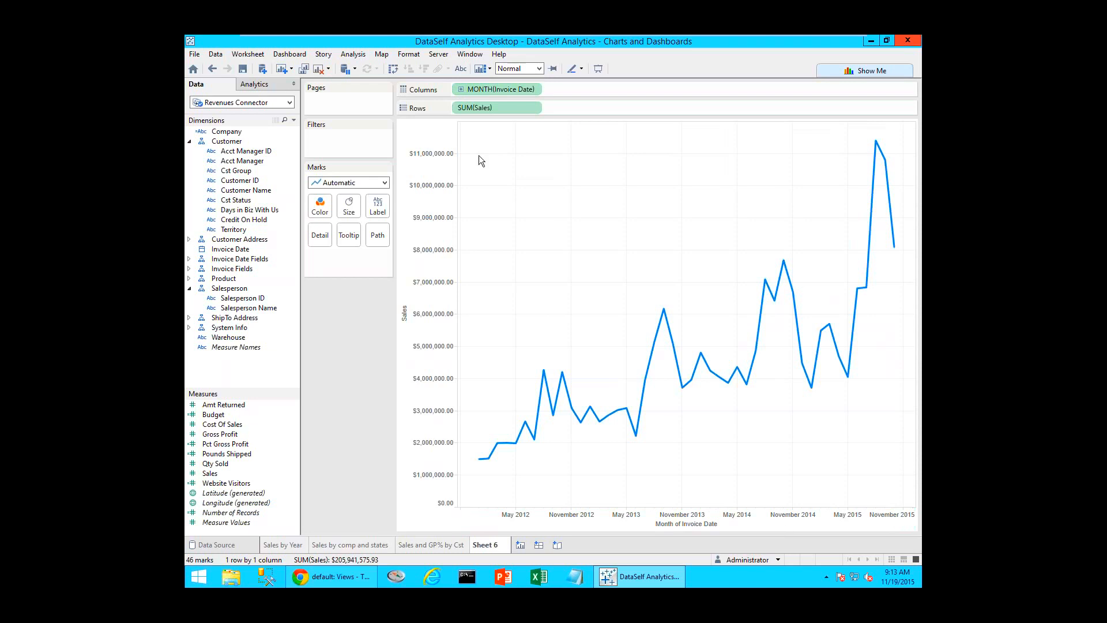
- Drill the Sales line down to week and day level, and undo both changes to return to months
left_click(461, 90)
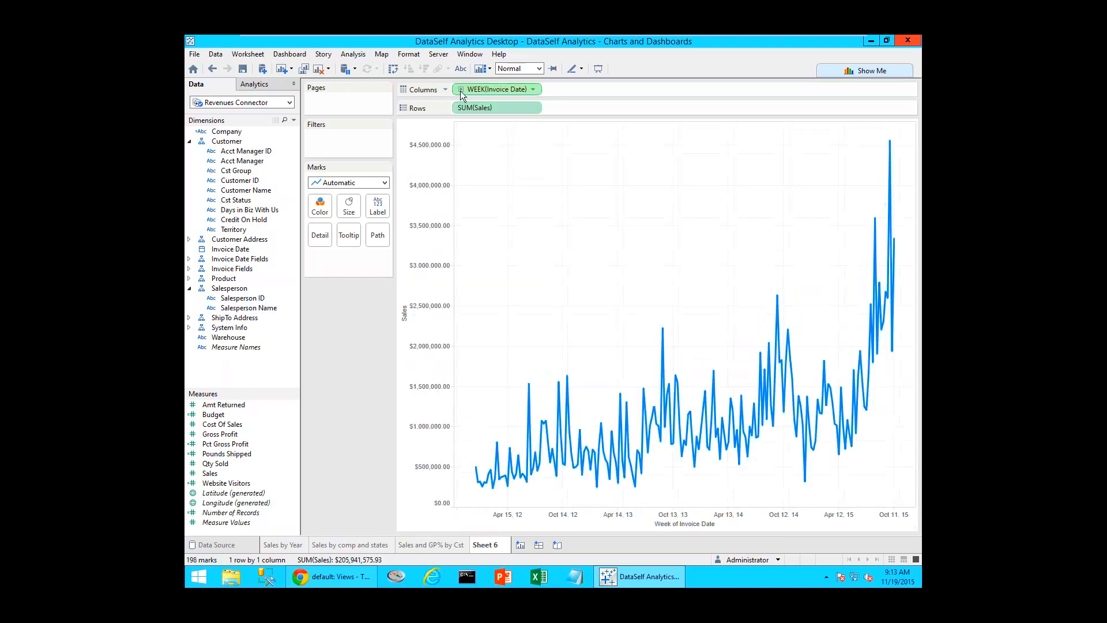
left_click(461, 90)
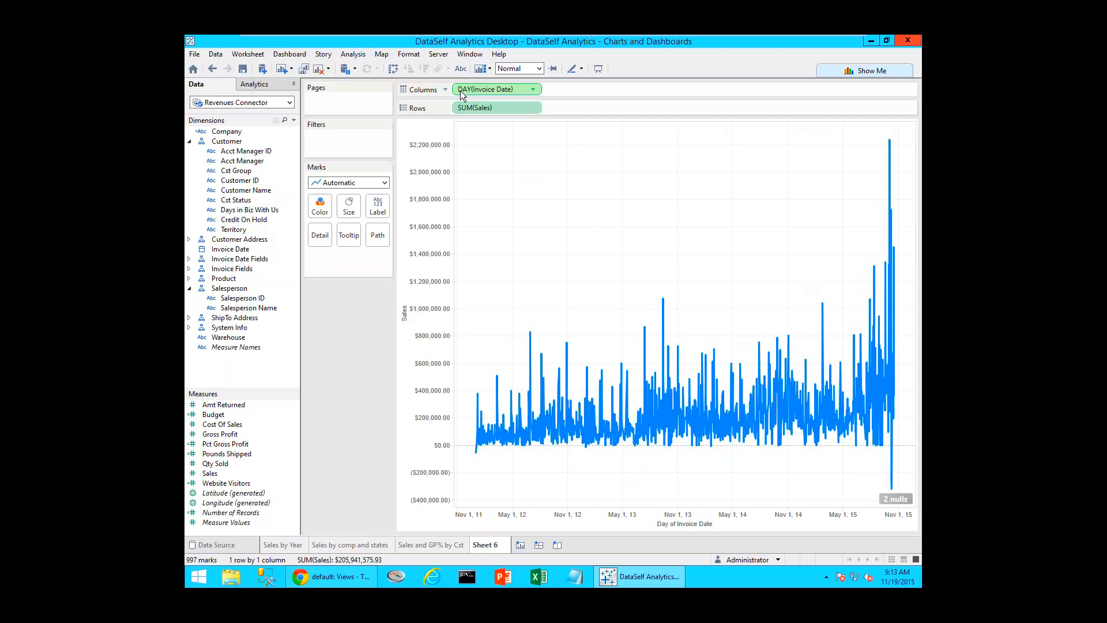
left_click(209, 73)
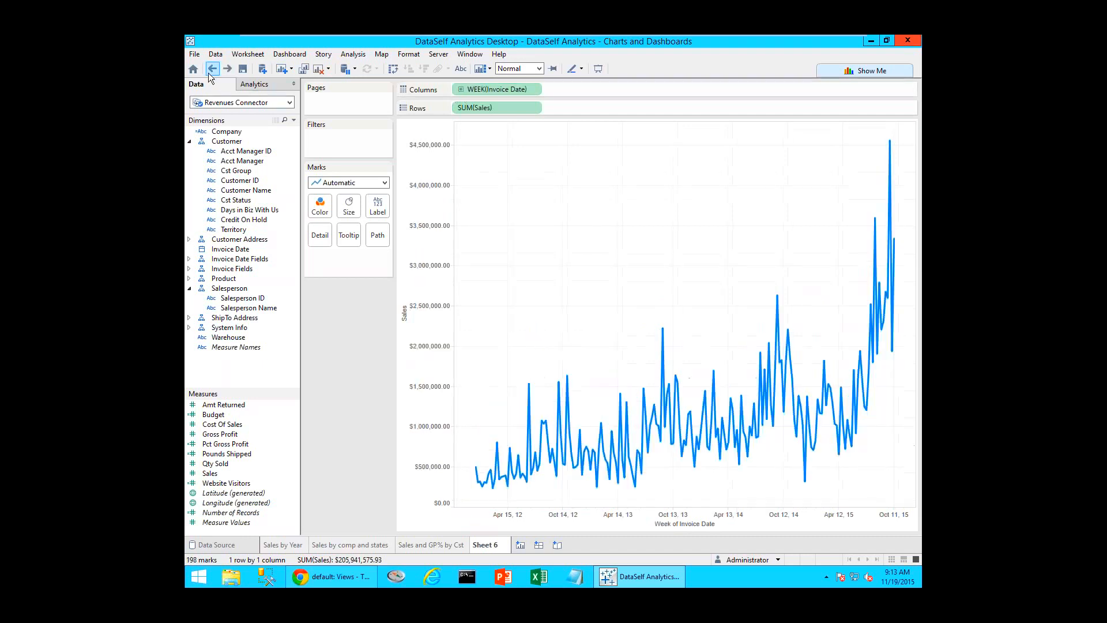
left_click(209, 72)
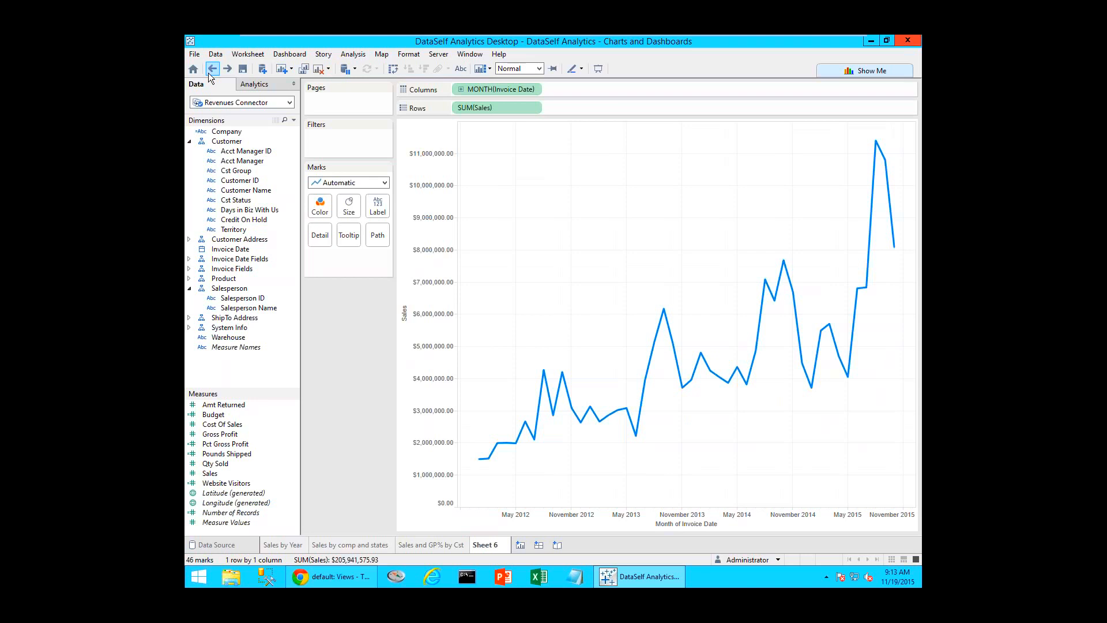
- Rename Sheet 6 to "Monthly sales trendline"
right_click(482, 551)
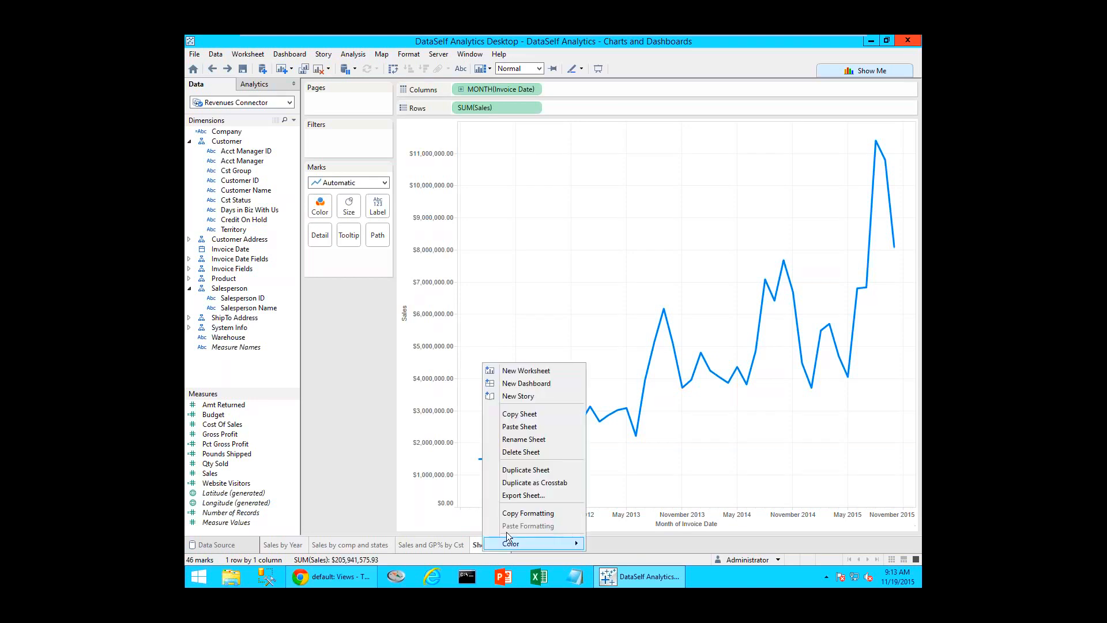
left_click(527, 442)
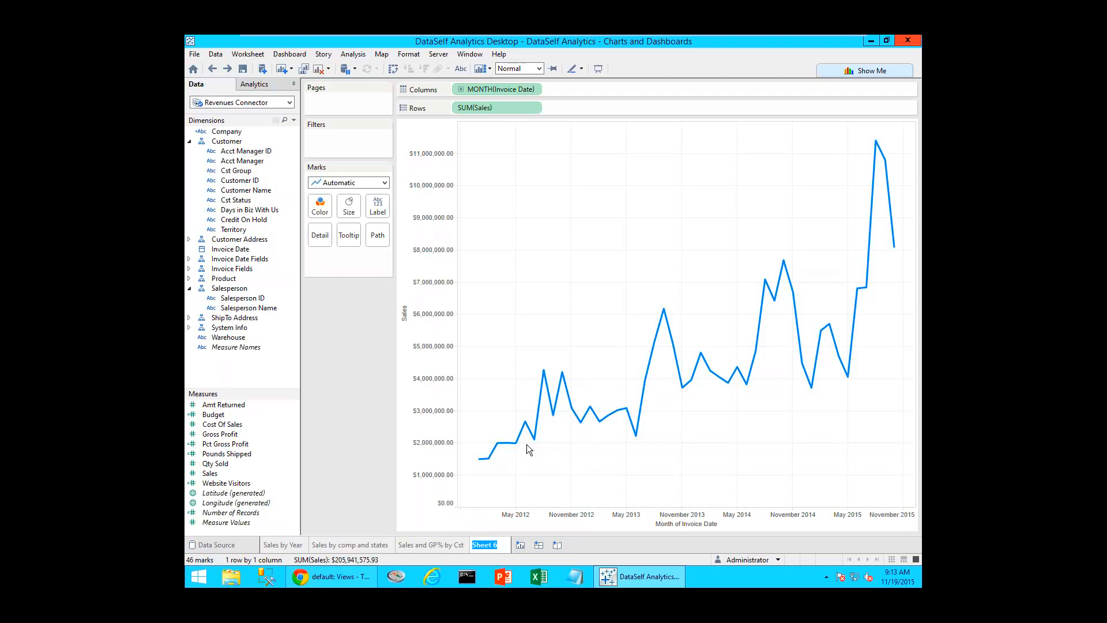
type("Monthly trend l")
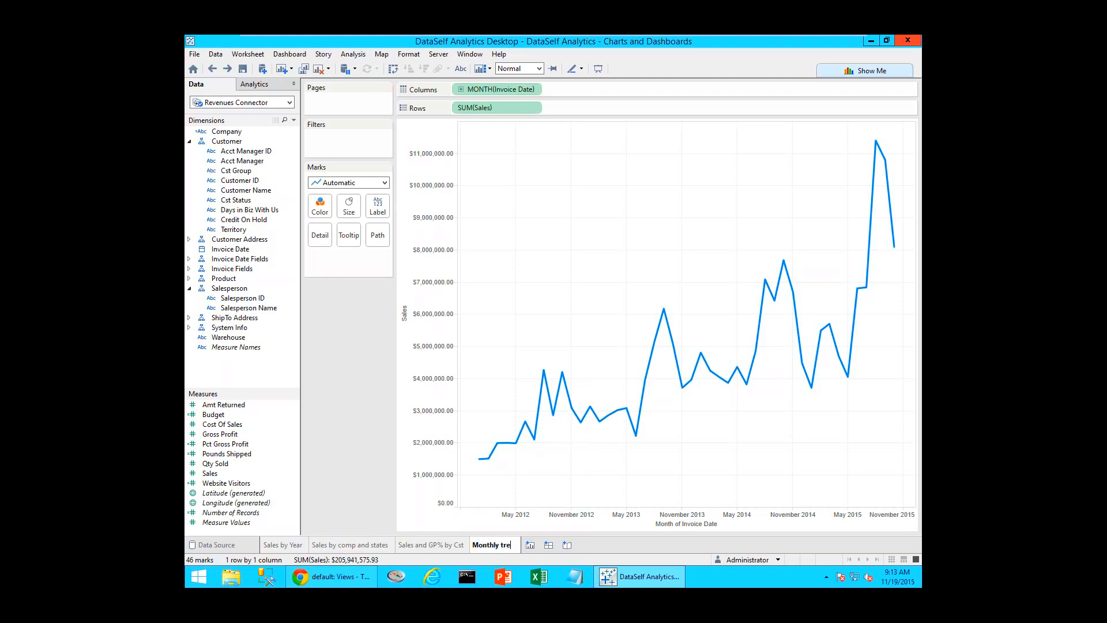
key("BackSpace")
key("BackSpace")
key("BackSpace")
key("BackSpace")
key("BackSpace")
key("BackSpace")
key("BackSpace")
type("sz")
key("BackSpace")
type("ales trendline")
key("Return")
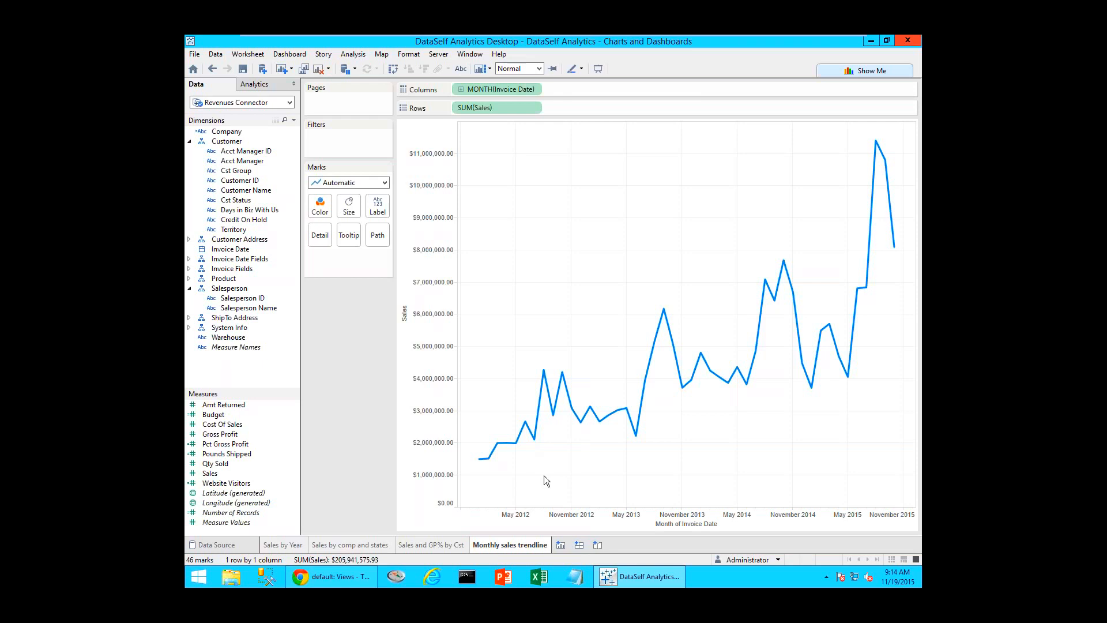
- Add a new worksheet and create a discrete line chart of Sales by Invoice Date
left_click(560, 547)
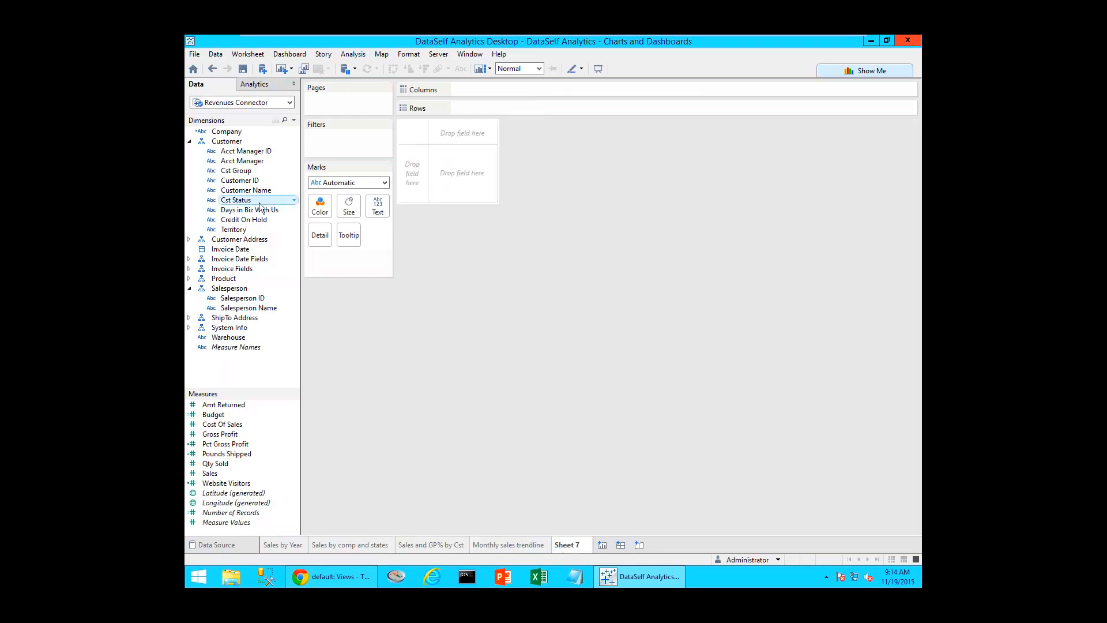
left_click(238, 249)
left_click(231, 443, "ctrl")
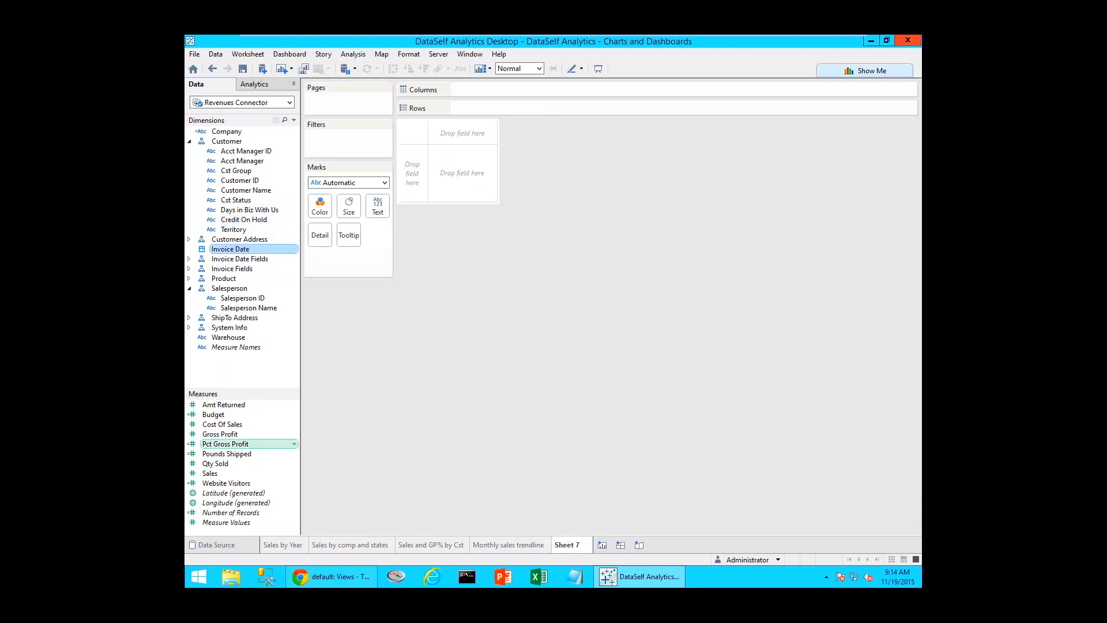
left_click(207, 473, "ctrl")
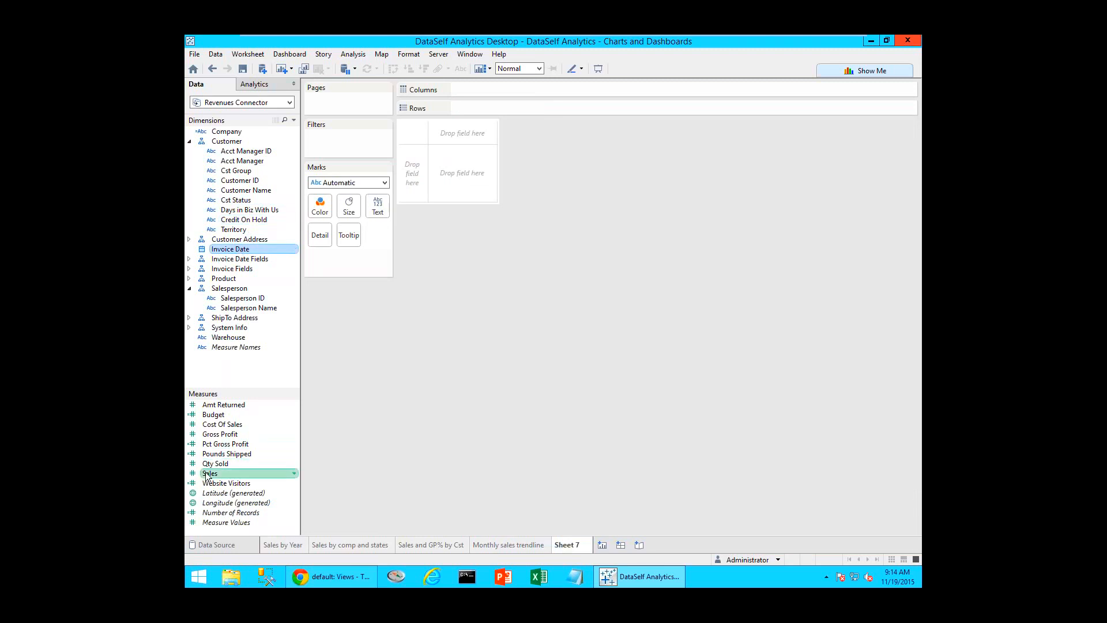
left_click(871, 71)
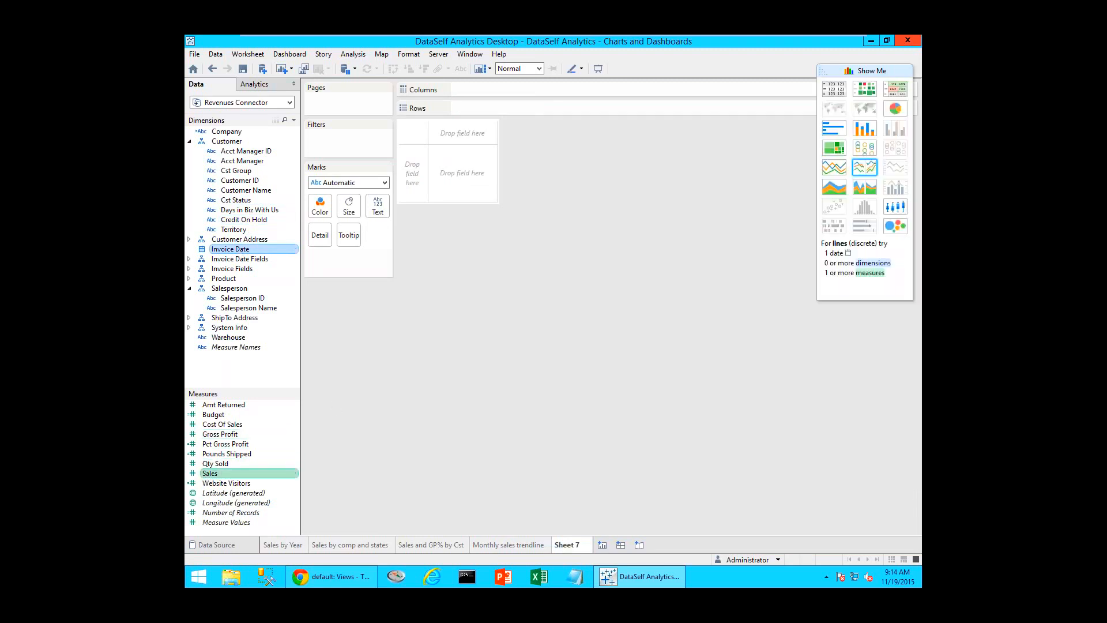
left_click(867, 168)
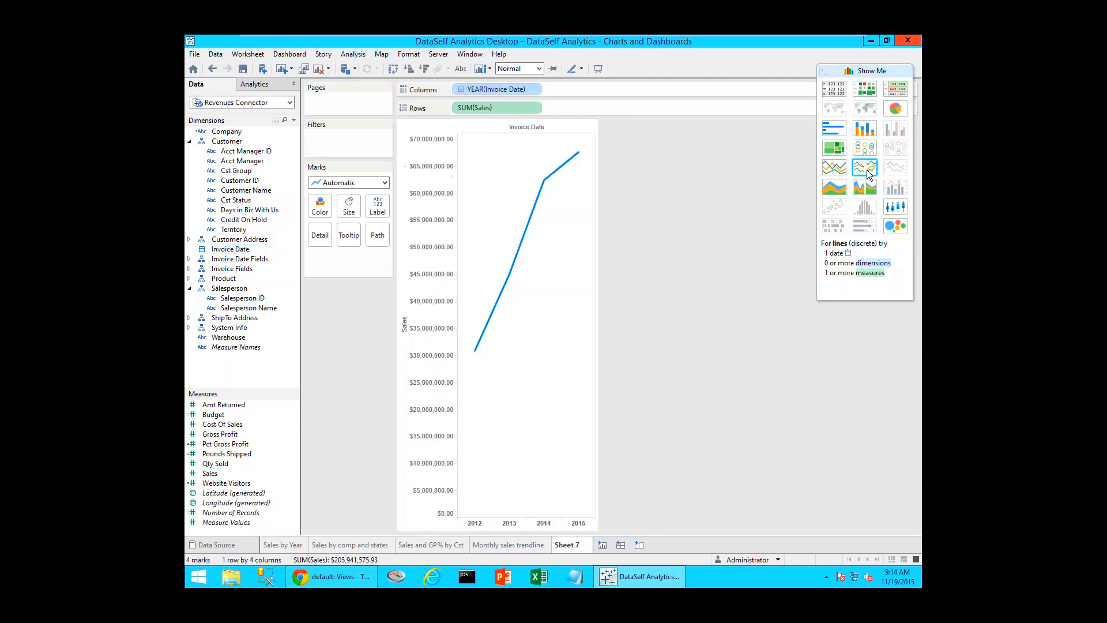
left_click(828, 71)
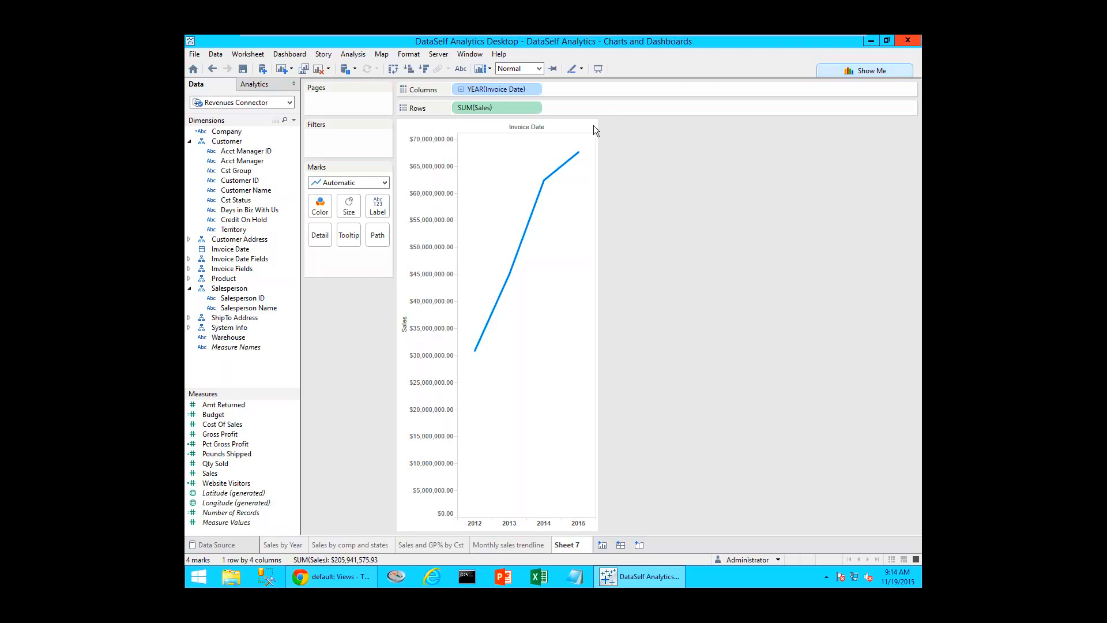
- Break the discrete line chart down to months within each year, removing the quarter level from the columns
left_click(461, 90)
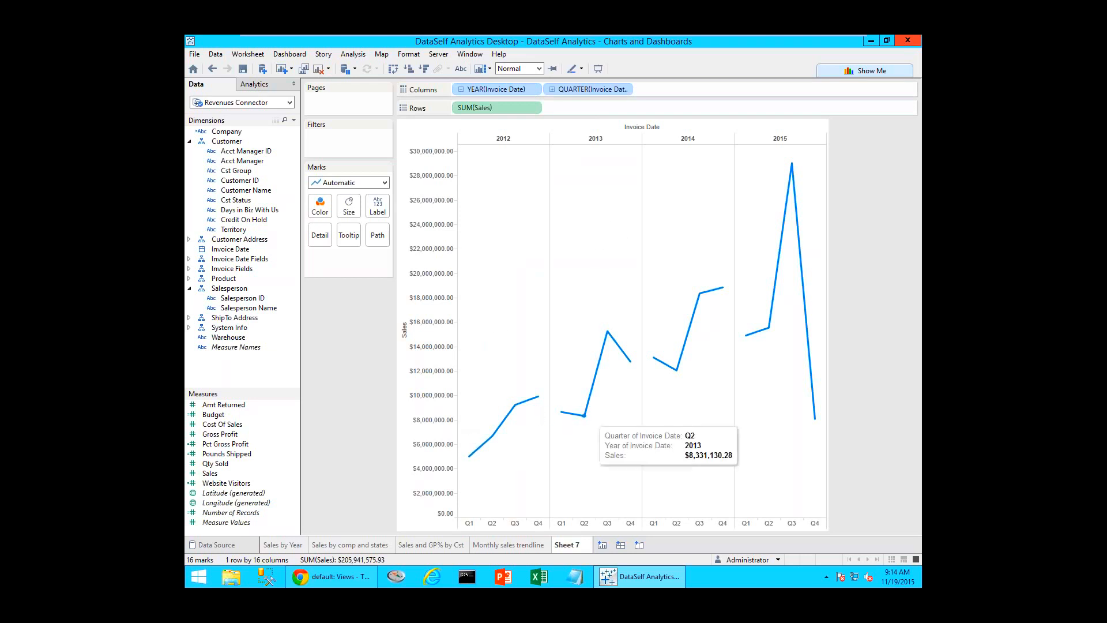
mouse_move(610, 355)
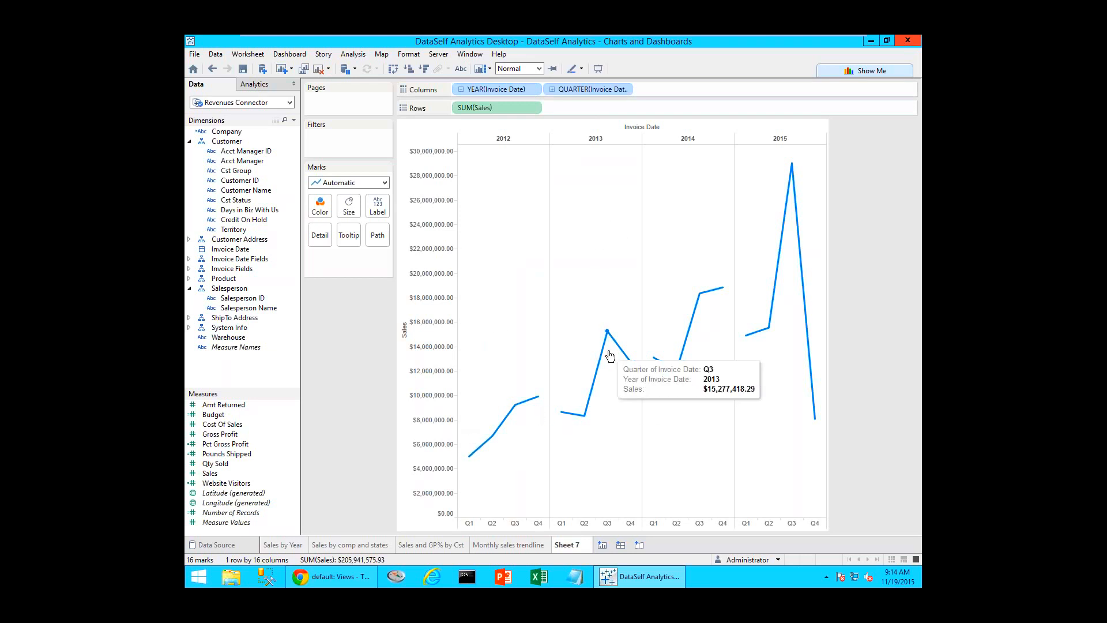
left_click(552, 90)
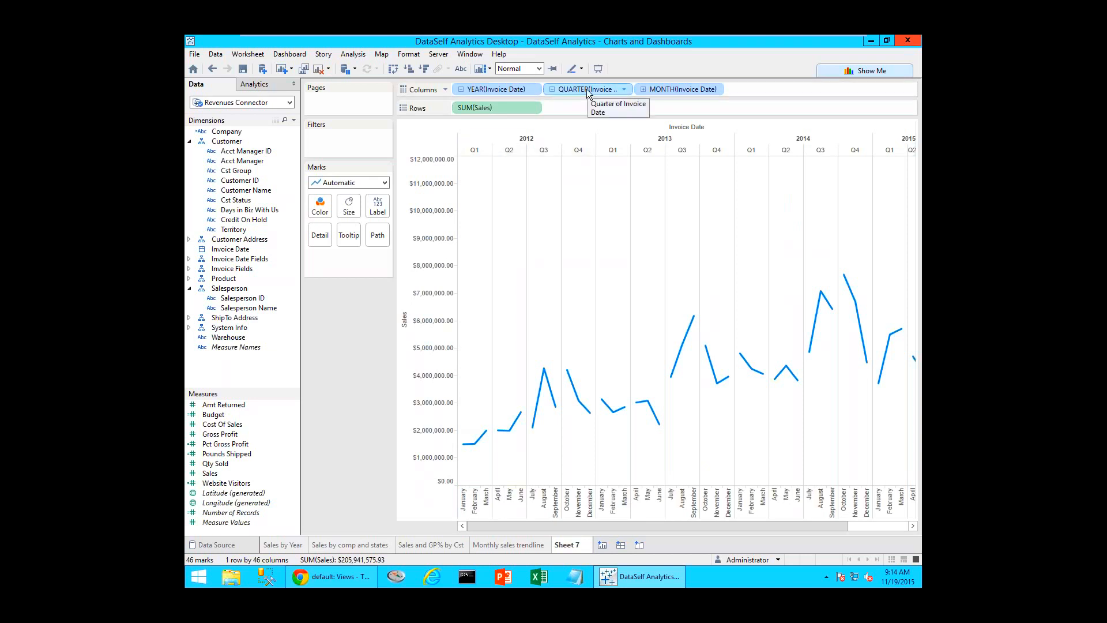
left_click_drag(587, 91, 250, 213)
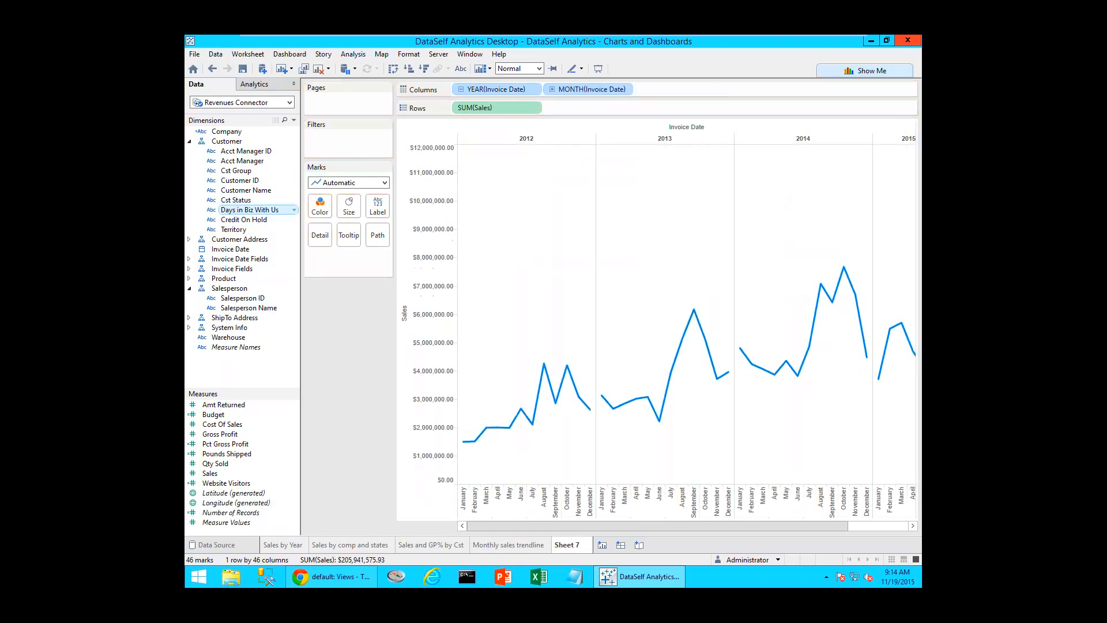
- Set the monthly line chart's view to Fit Width
left_click(538, 69)
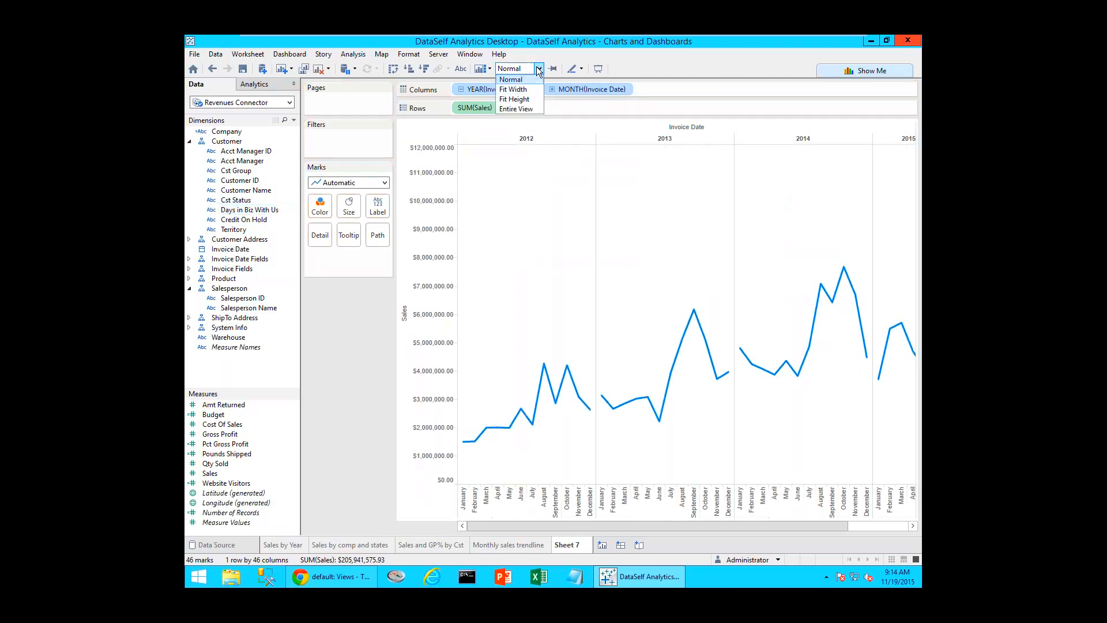
left_click(525, 91)
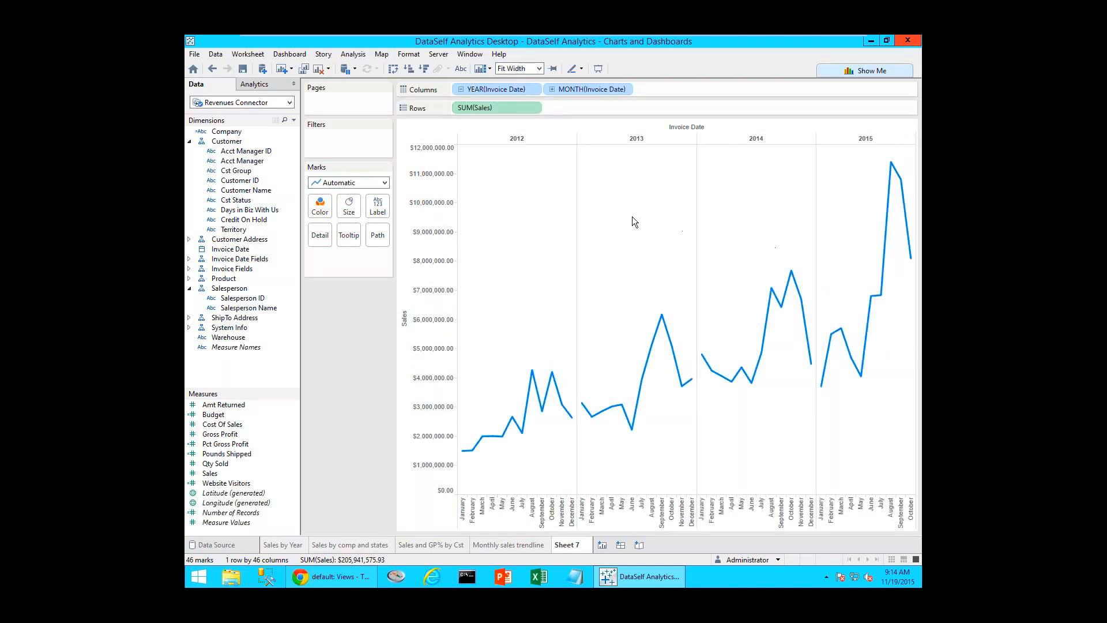
left_click(539, 68)
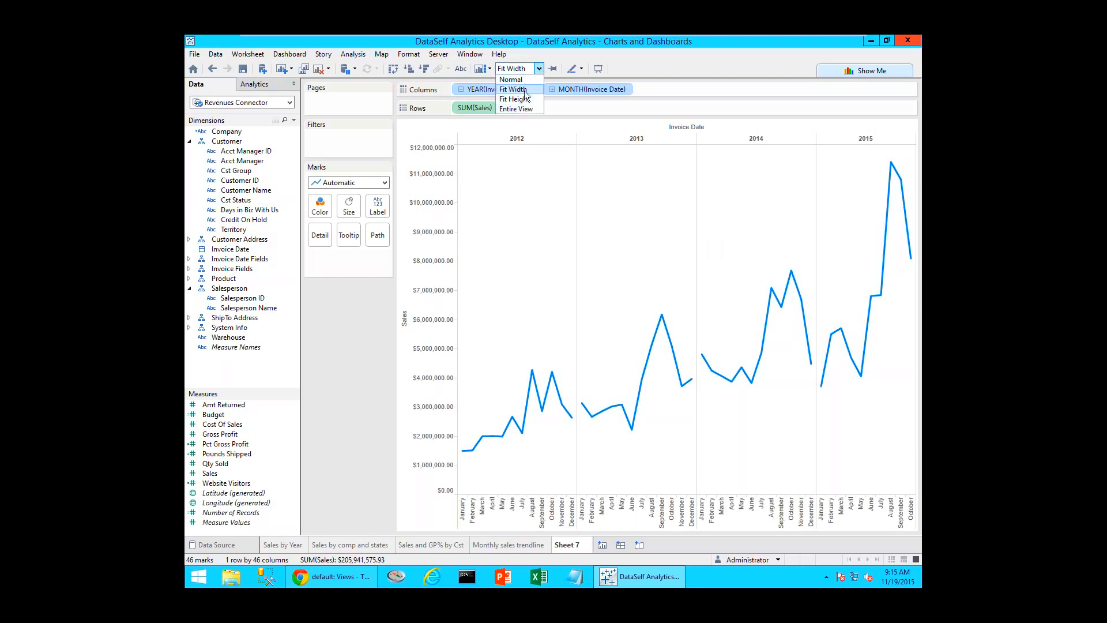
left_click(525, 89)
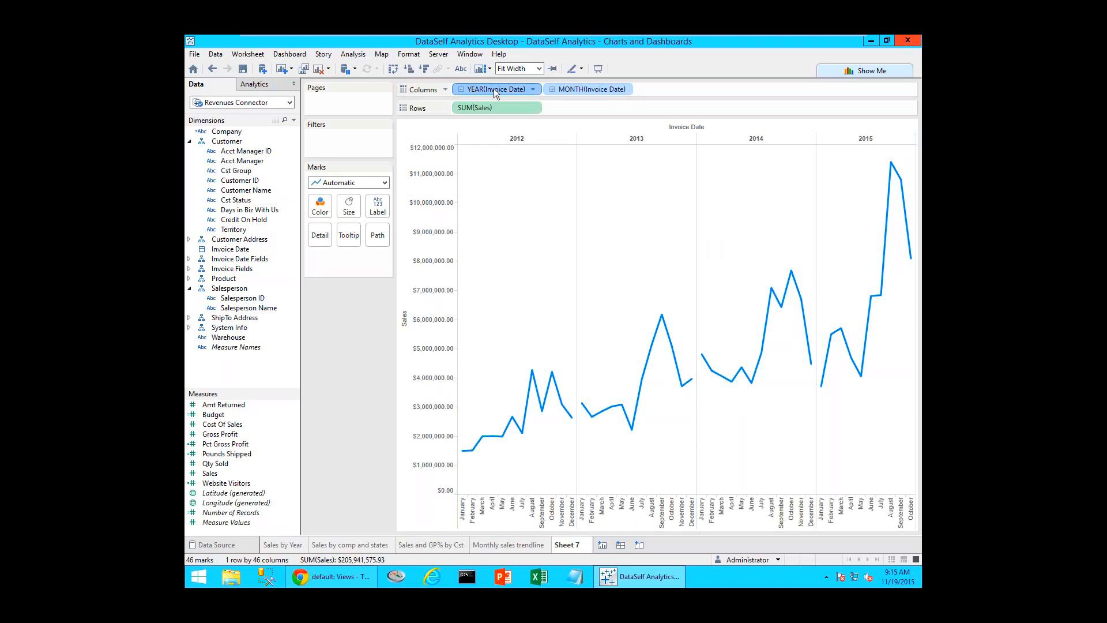
- Move the year of Invoice Date to Color, highlight the 2015, 2014, 2013 and 2012 lines in turn, and clear the highlight
left_click_drag(494, 88, 322, 210)
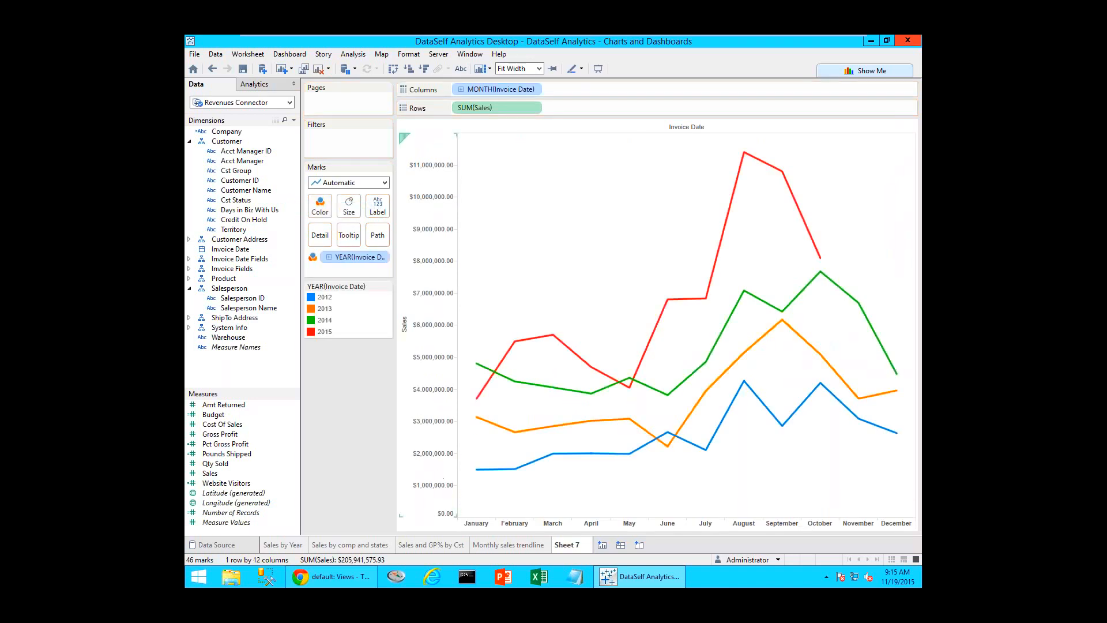
left_click(314, 331)
left_click(313, 319)
left_click(313, 309)
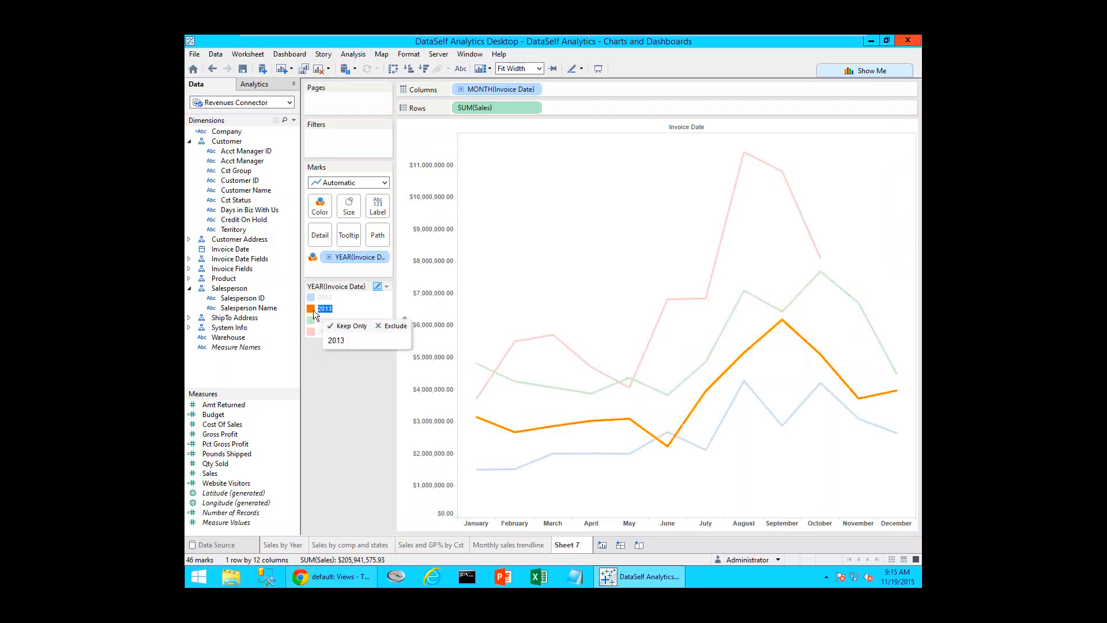
left_click(313, 297)
left_click(336, 399)
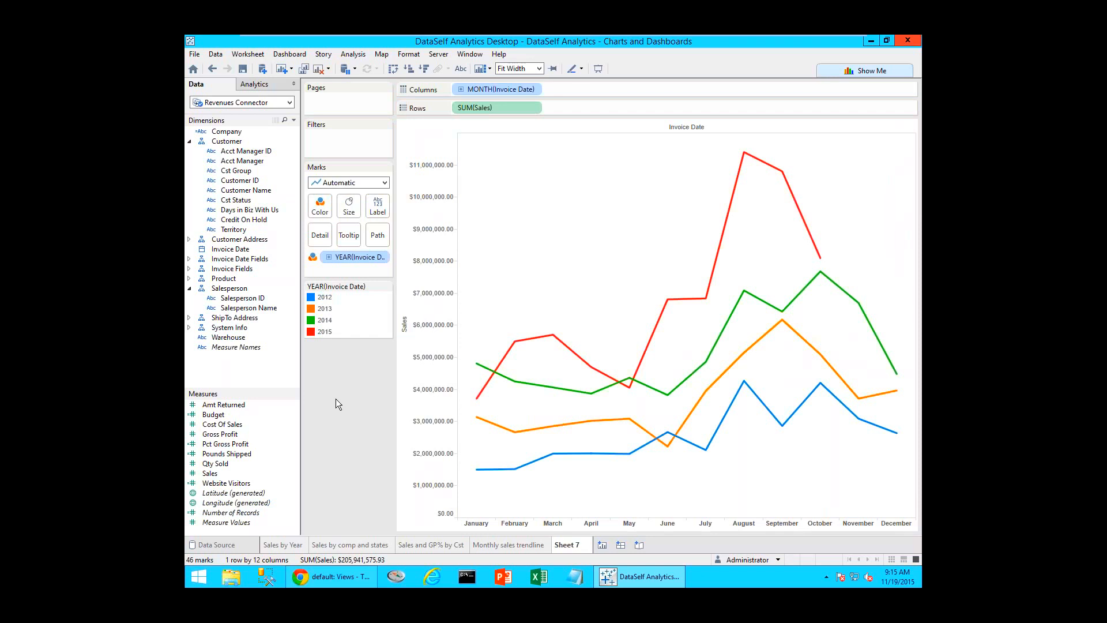
- Rename the year-over-year line chart's worksheet as YoY lines
right_click(569, 547)
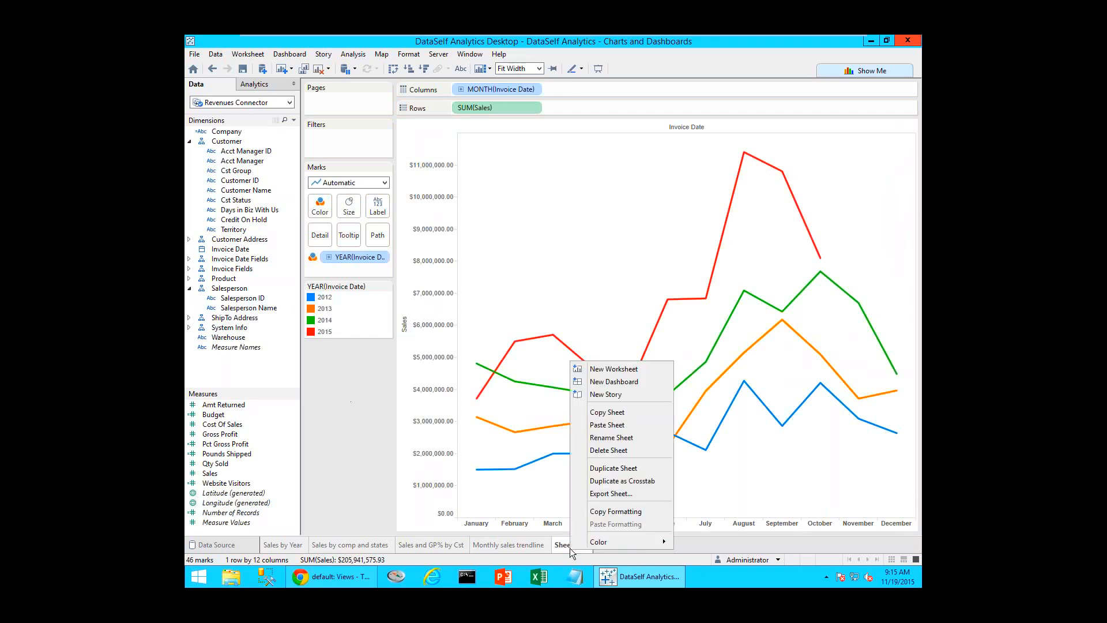
left_click(604, 438)
type("Y")
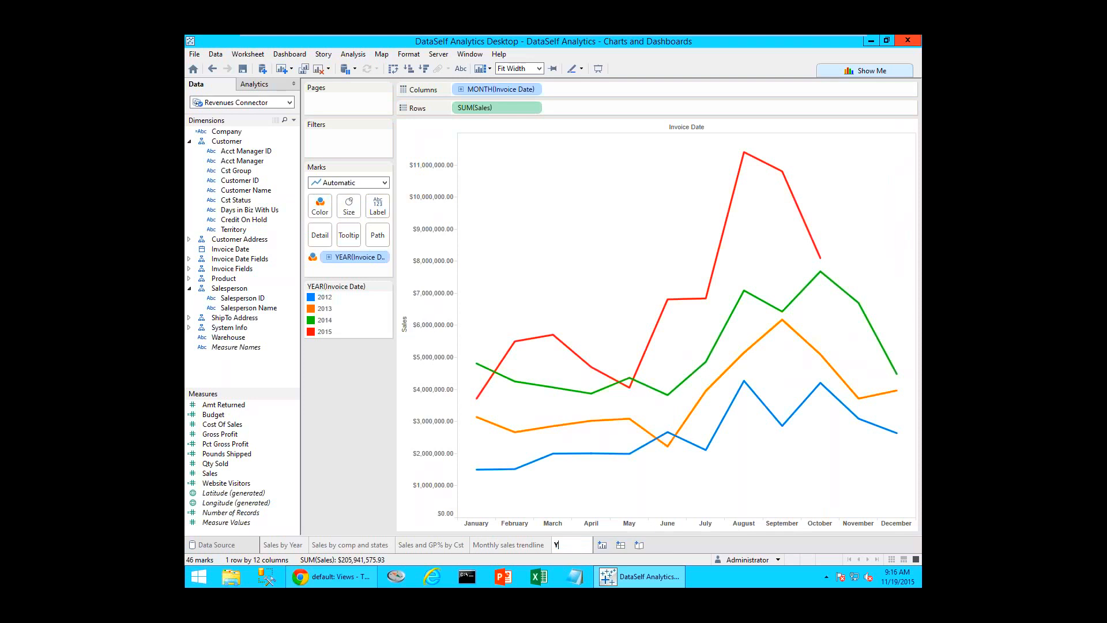
type("oY lines")
key("Return")
- Add a new worksheet, create a horizontal bar chart of Sales by Invoice Date year, and swap its rows and columns
left_click(601, 545)
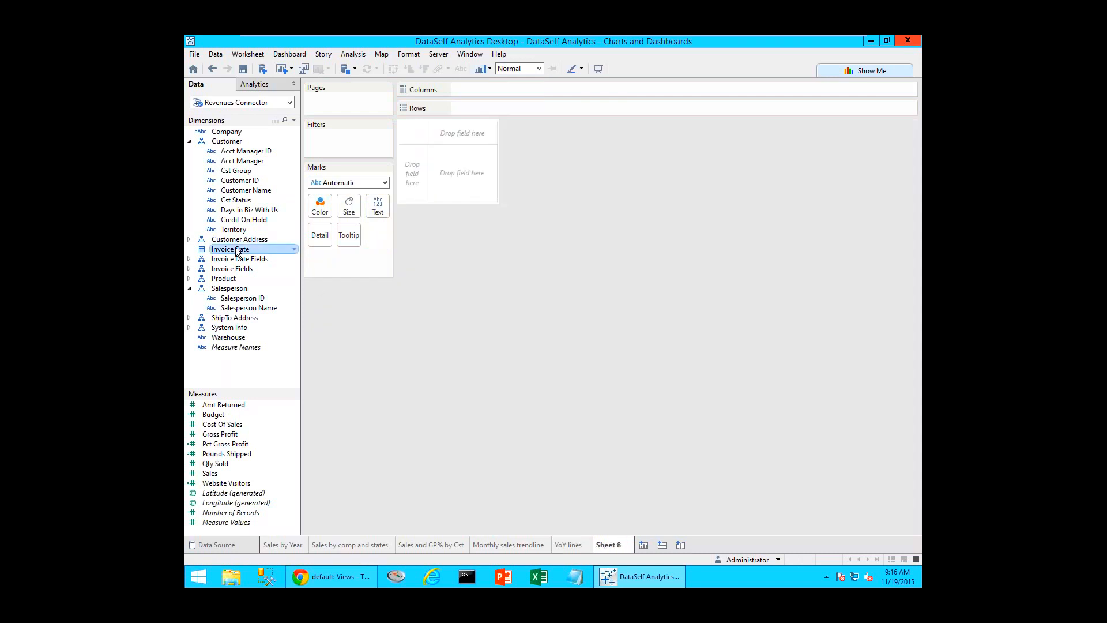
left_click(248, 473, "ctrl")
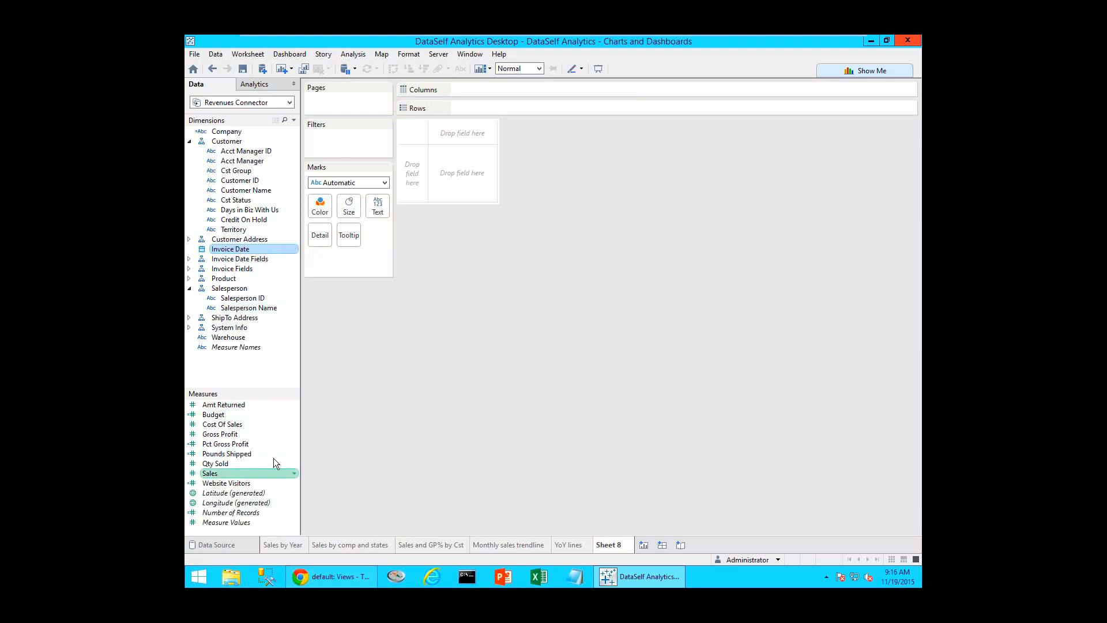
left_click(859, 73)
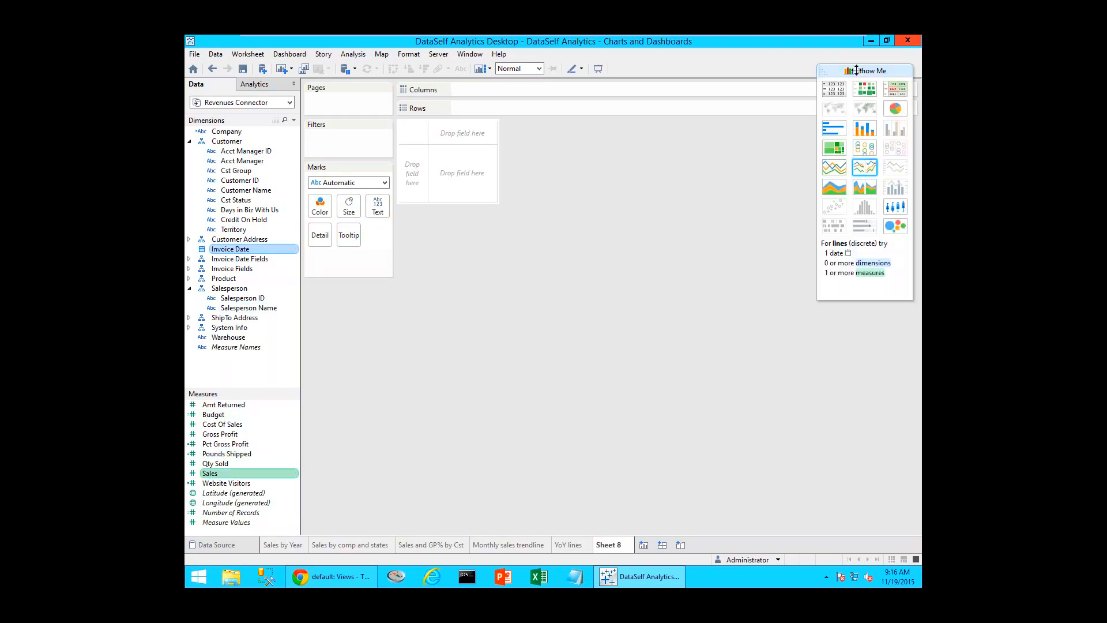
left_click(834, 127)
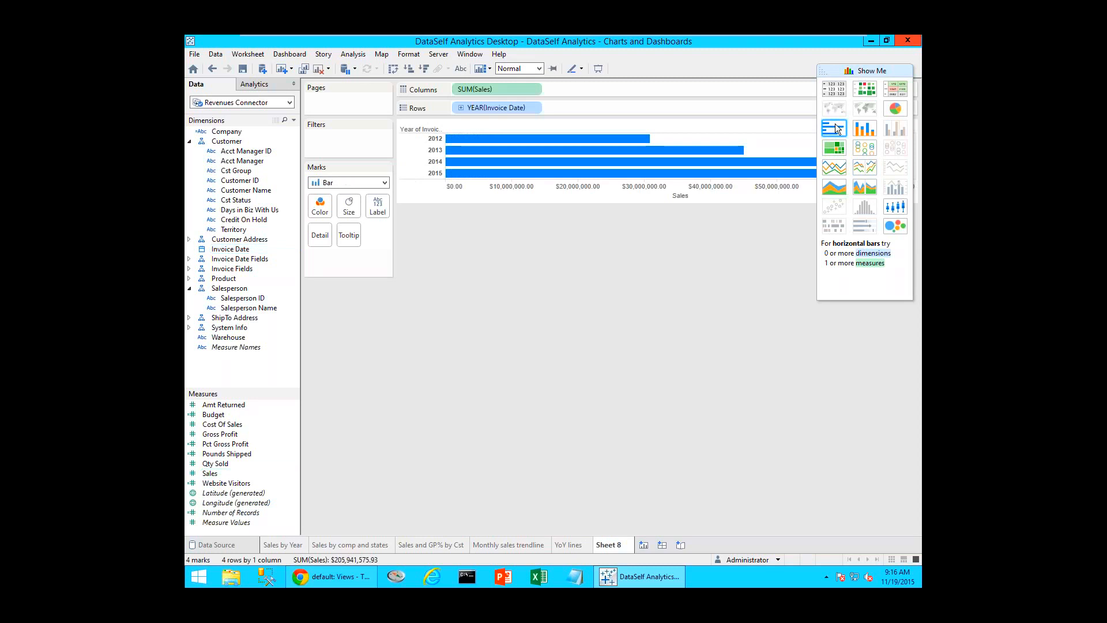
left_click(823, 70)
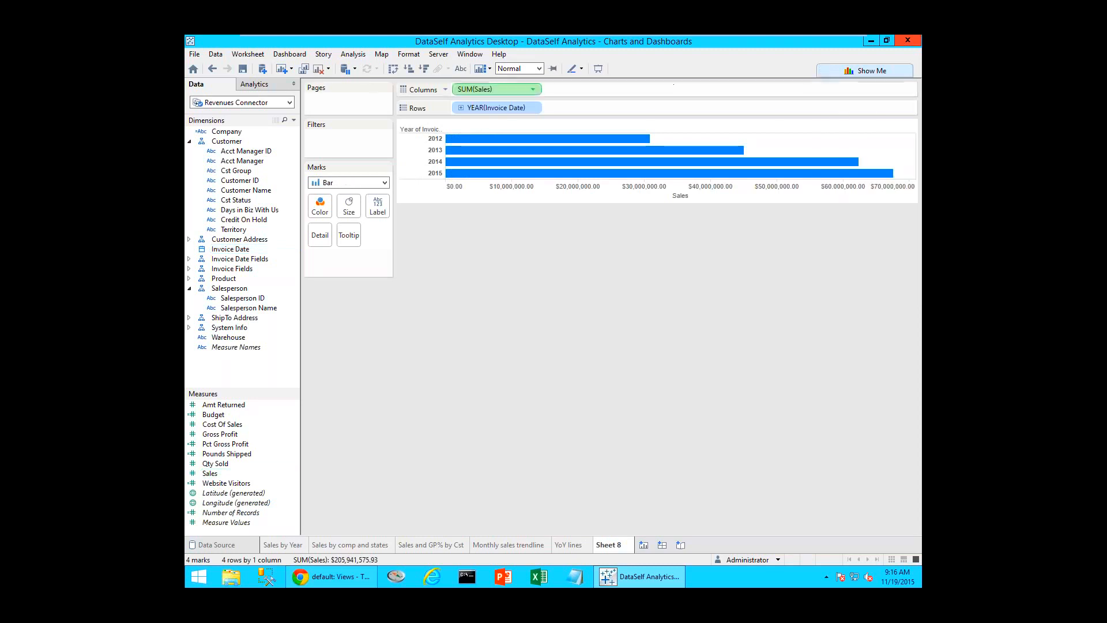
left_click(395, 69)
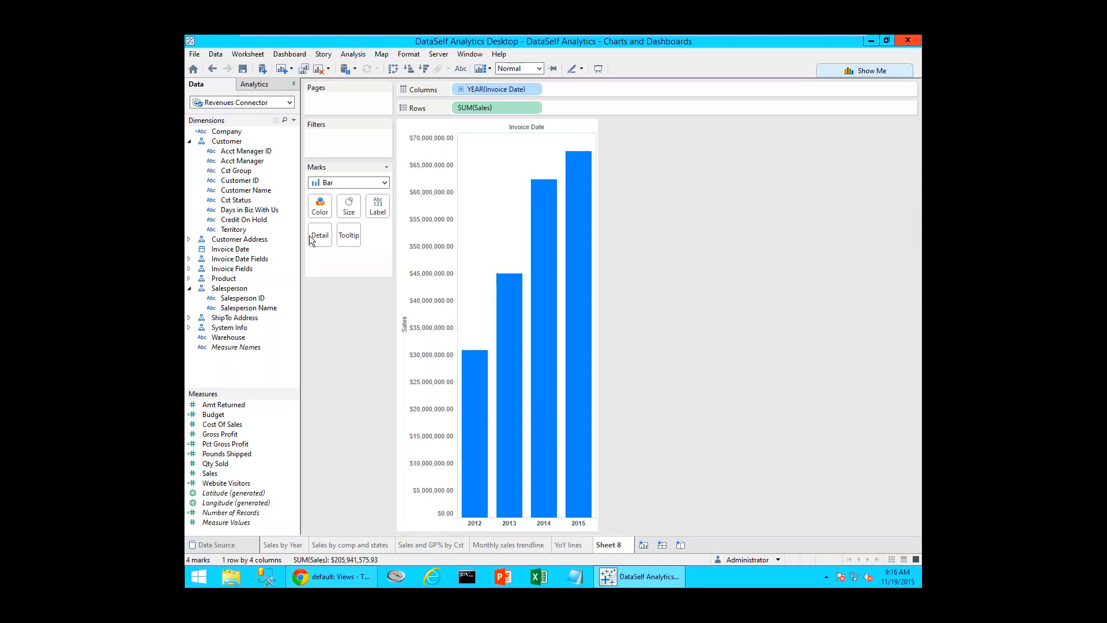
- Filter the bar chart by months of Invoice Date with all months selected, and show it as a quick filter
left_click(224, 252)
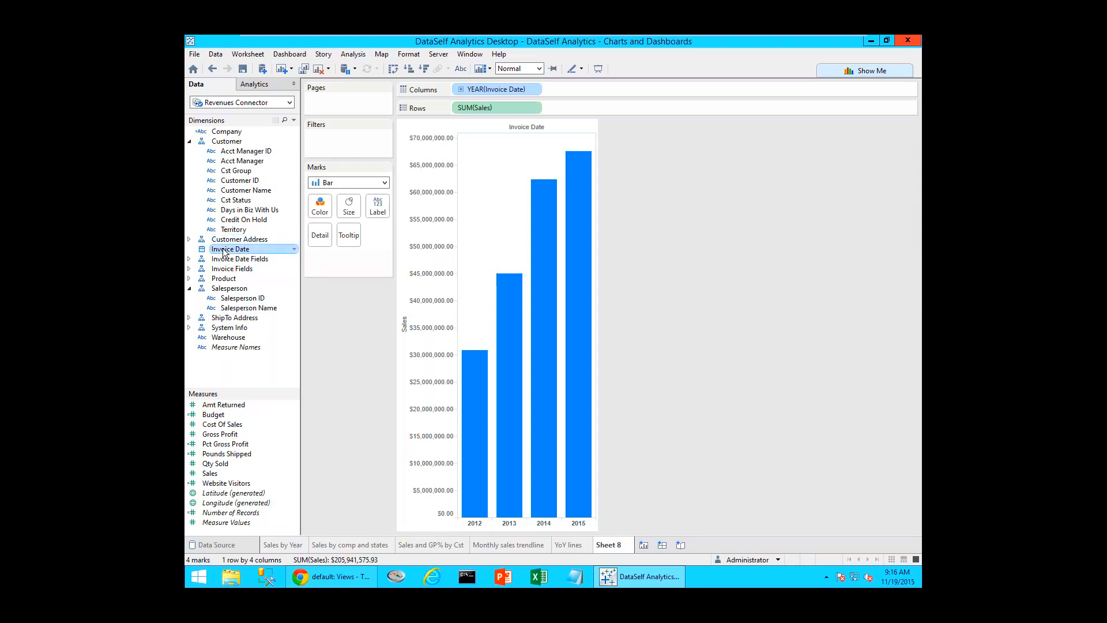
left_click_drag(224, 252, 305, 131)
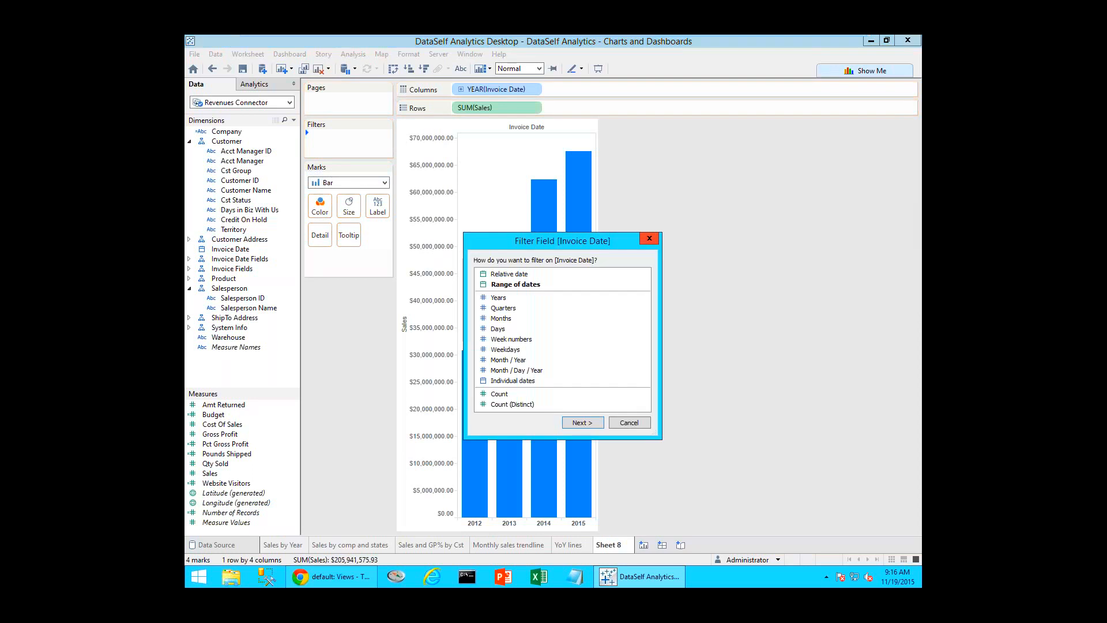
left_click(499, 319)
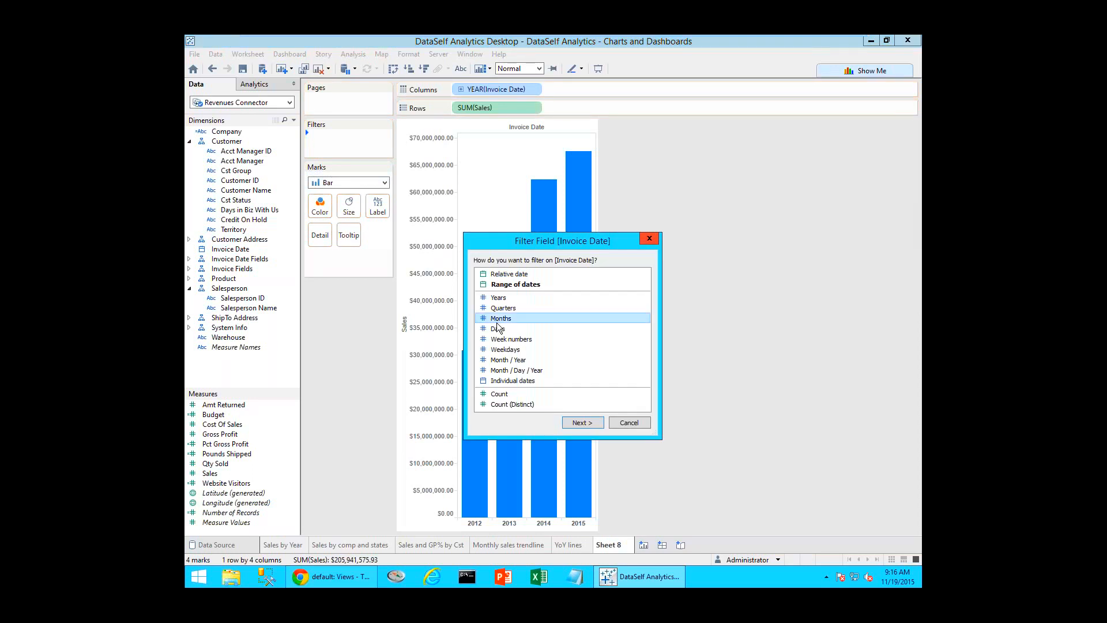
left_click(586, 426)
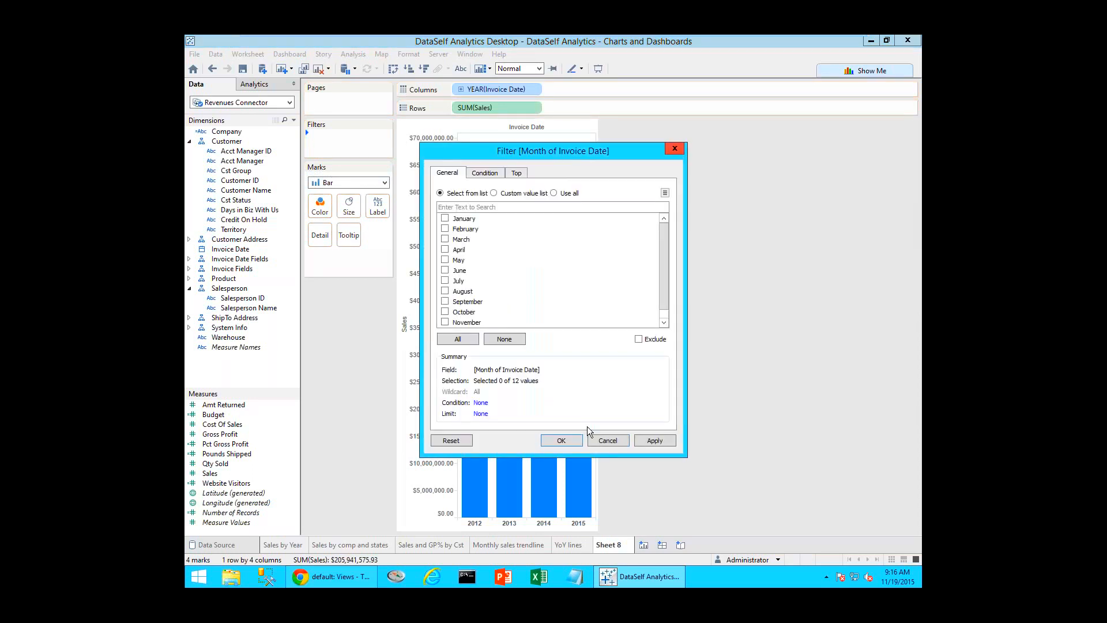
left_click(472, 341)
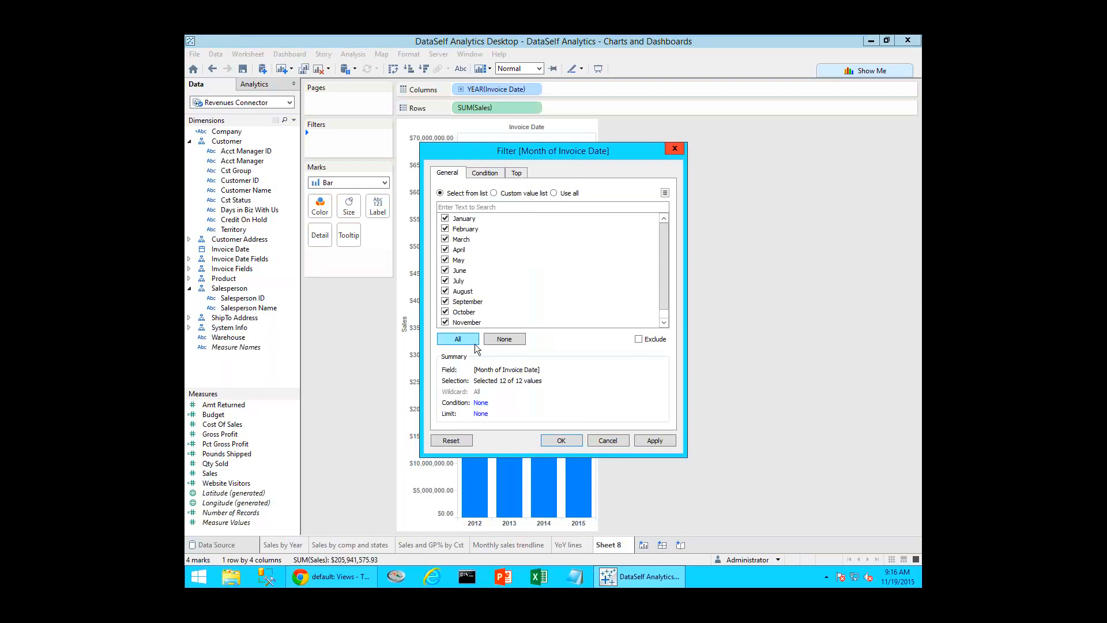
left_click(555, 441)
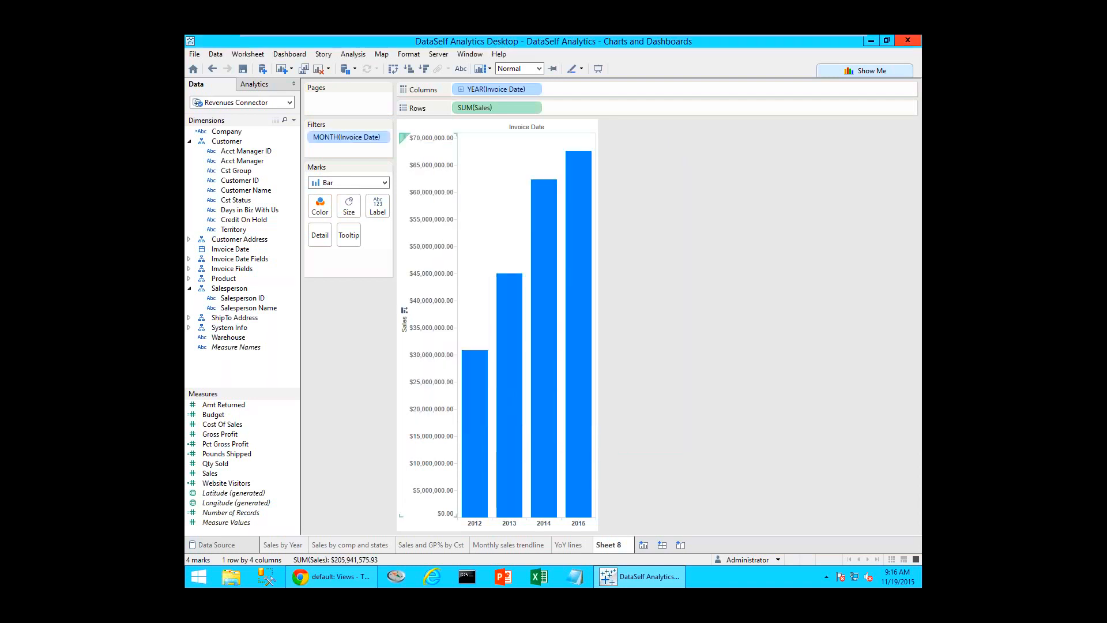
left_click(380, 137)
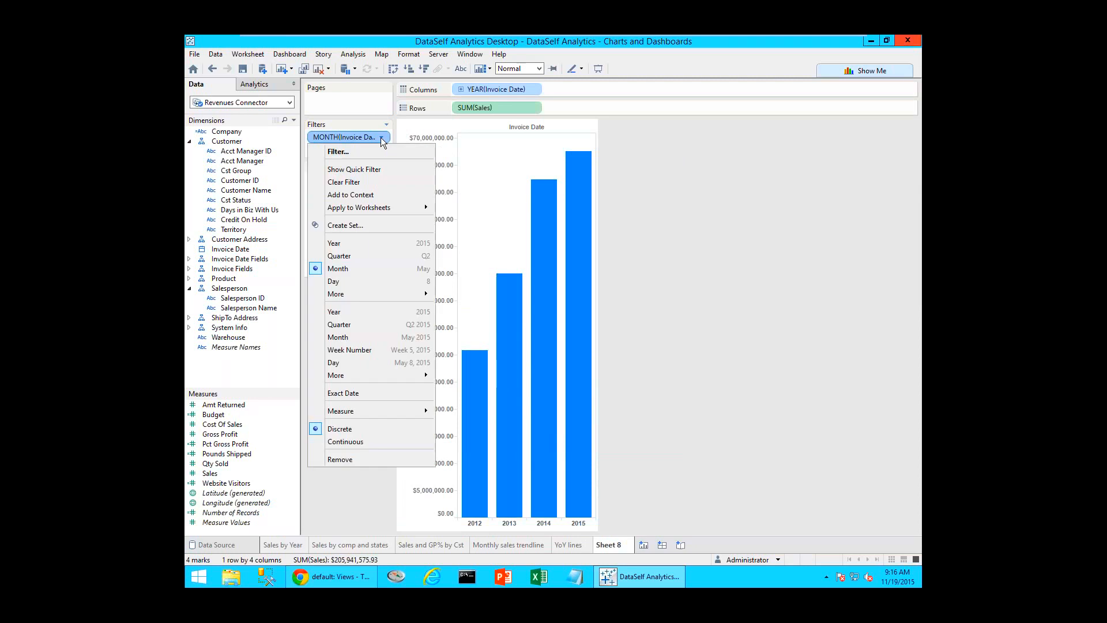
left_click(378, 168)
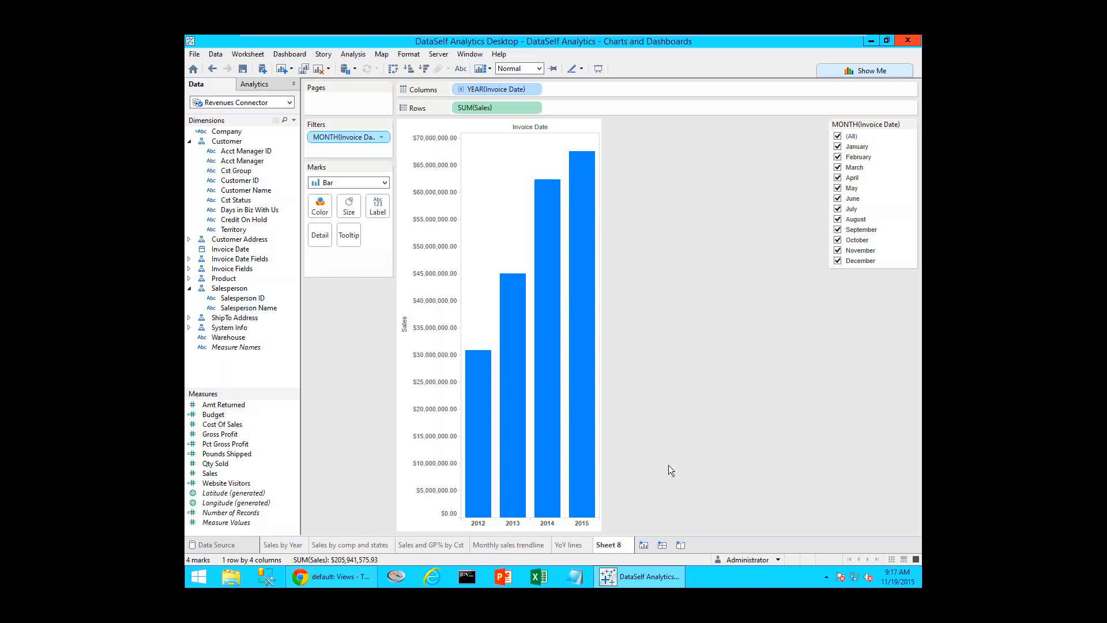
- Clear all months in the Invoice Date quick filter and select only September, July and August
mouse_move(474, 527)
left_click(838, 136)
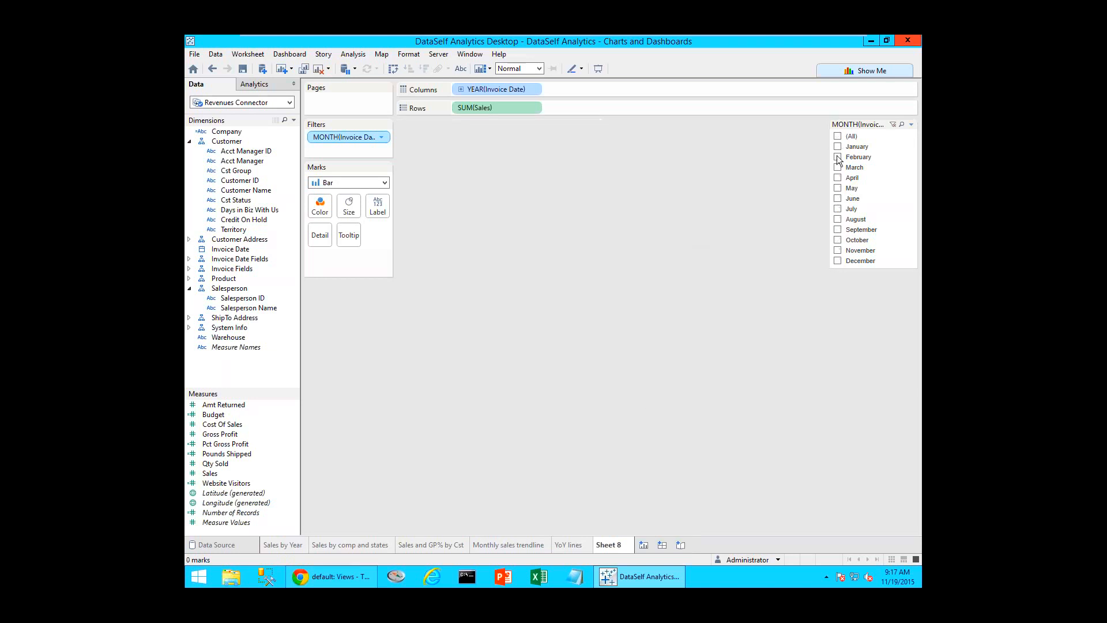
left_click(838, 230)
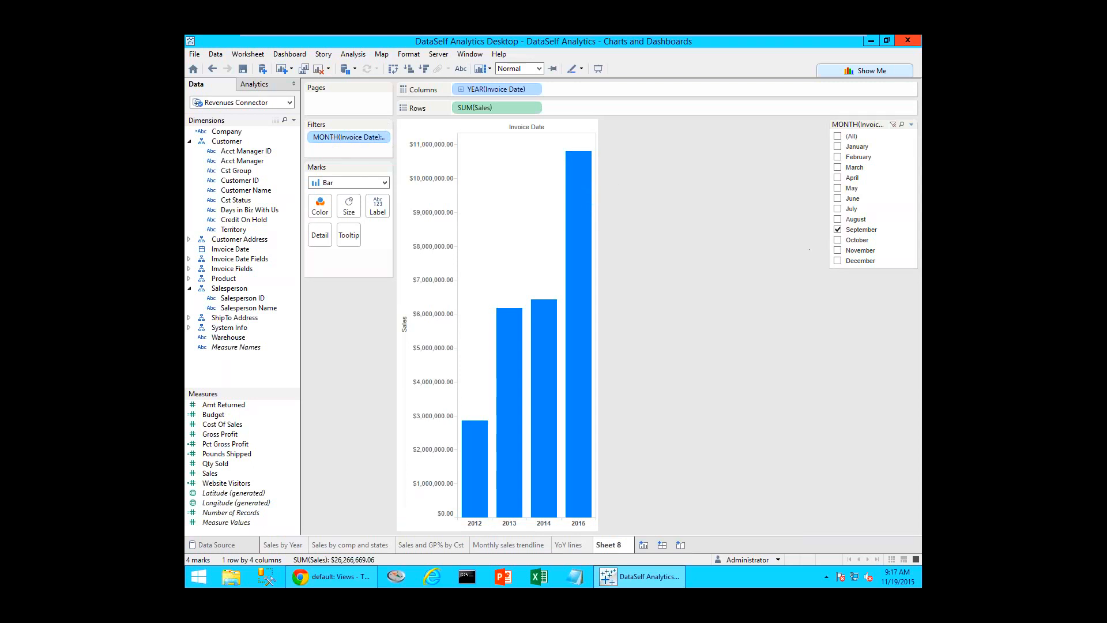
left_click(837, 209)
left_click(837, 219)
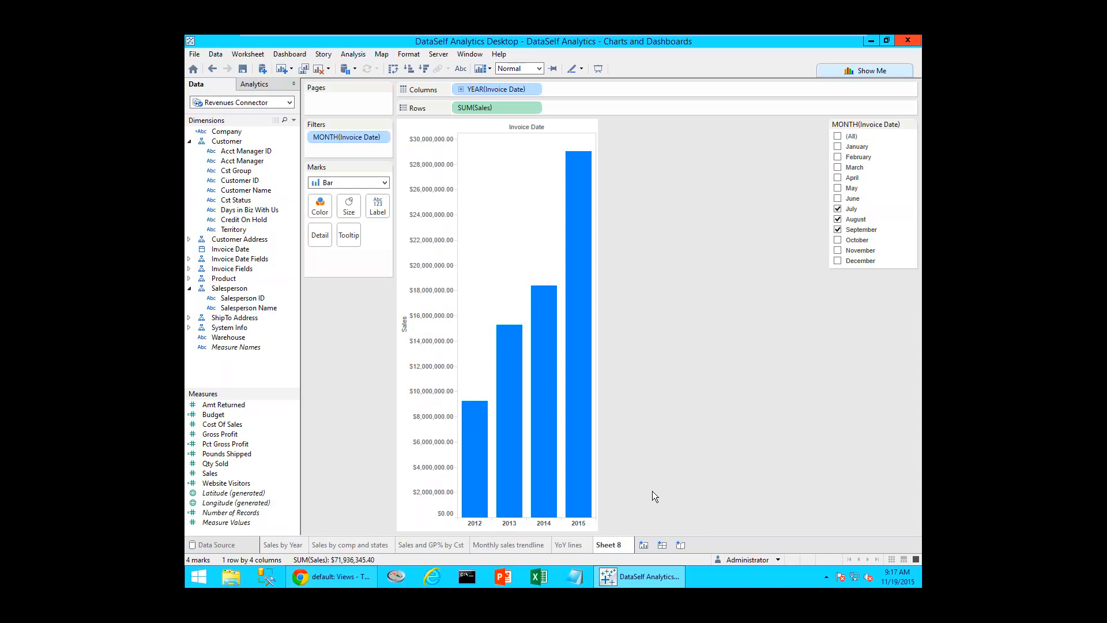
- Switch the month quick filter to October and November only
left_click(837, 209)
left_click(837, 219)
left_click(838, 240)
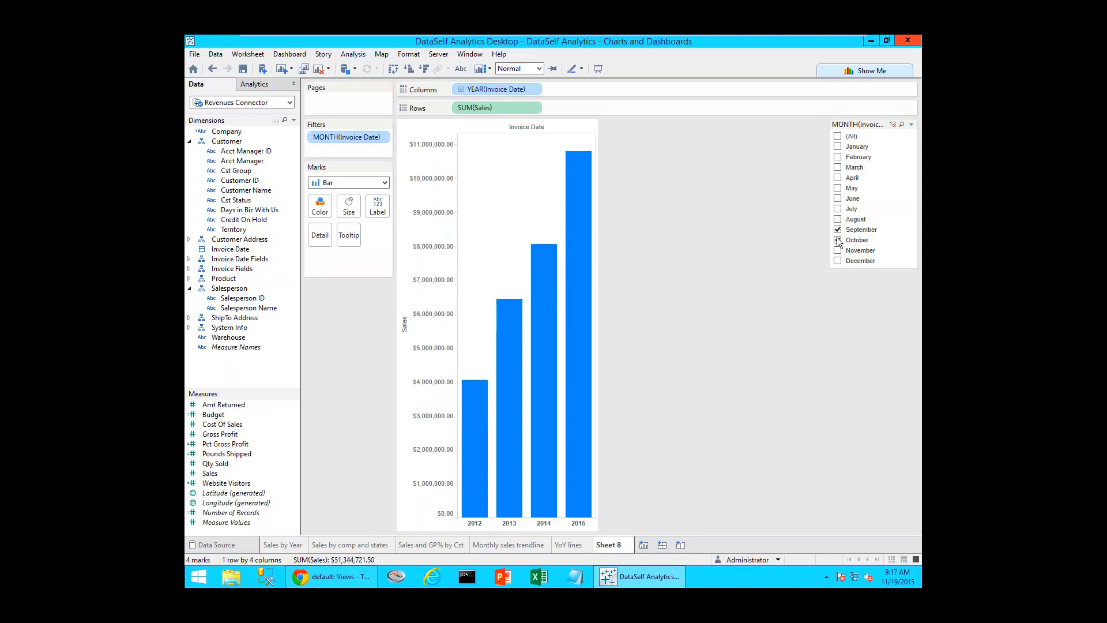
left_click(837, 230)
left_click(838, 250)
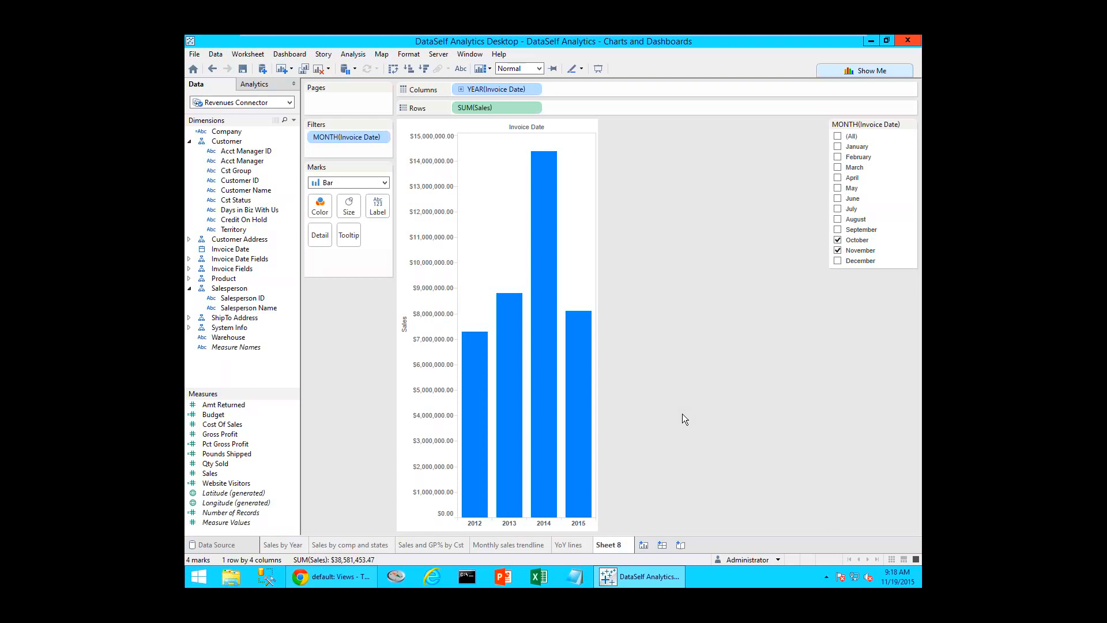
- Apply the Difference quick table calculation to Sales in the rows and inspect the 2015 bar
left_click(533, 109)
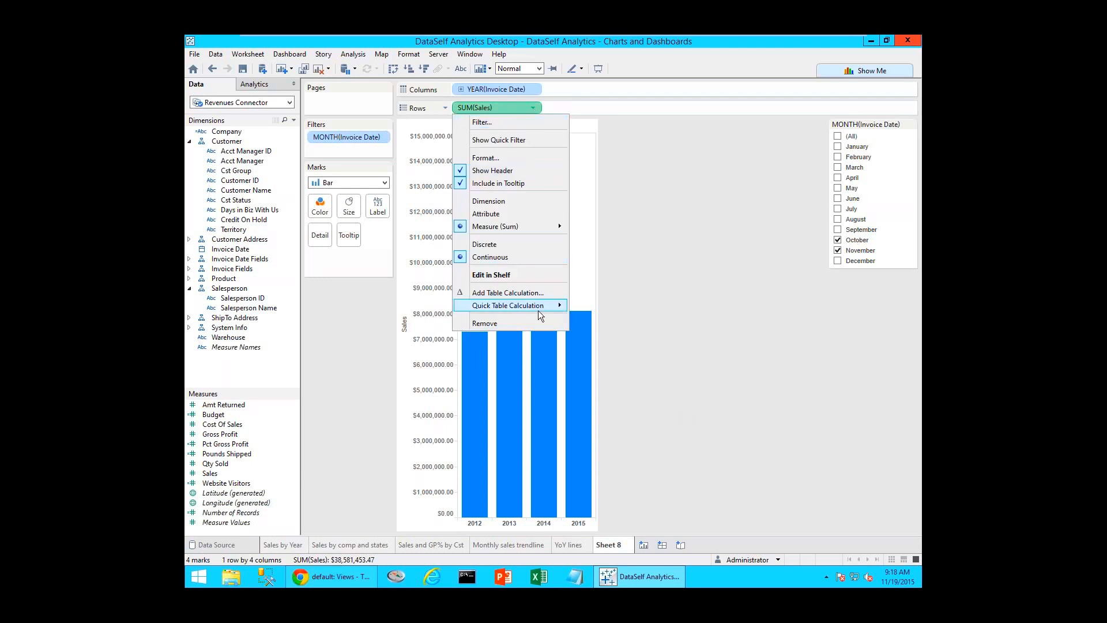
mouse_move(540, 312)
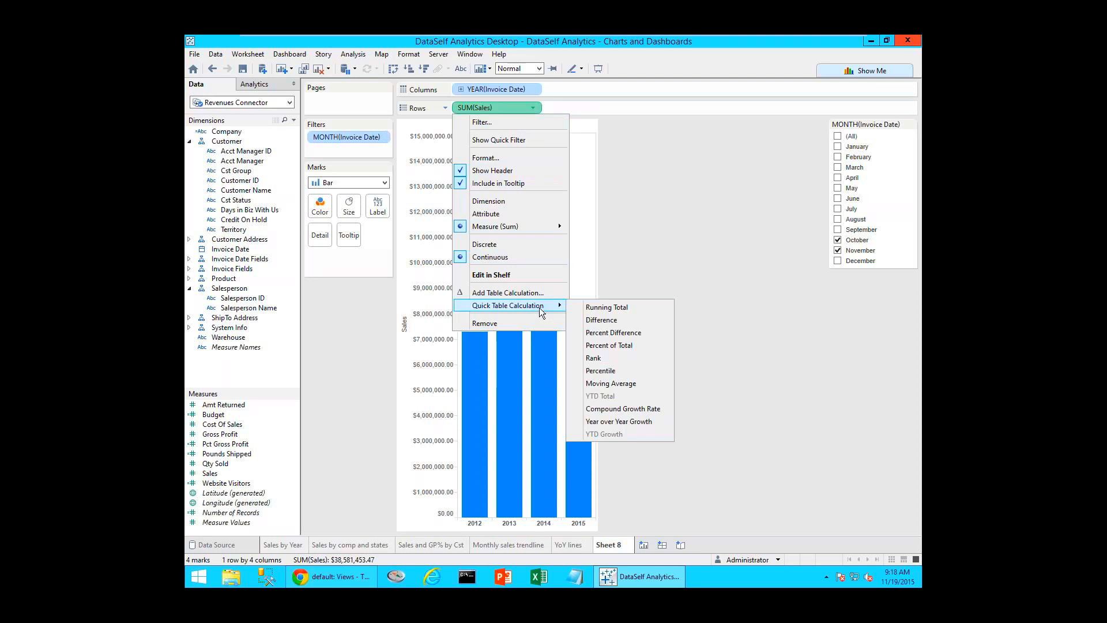
left_click(601, 320)
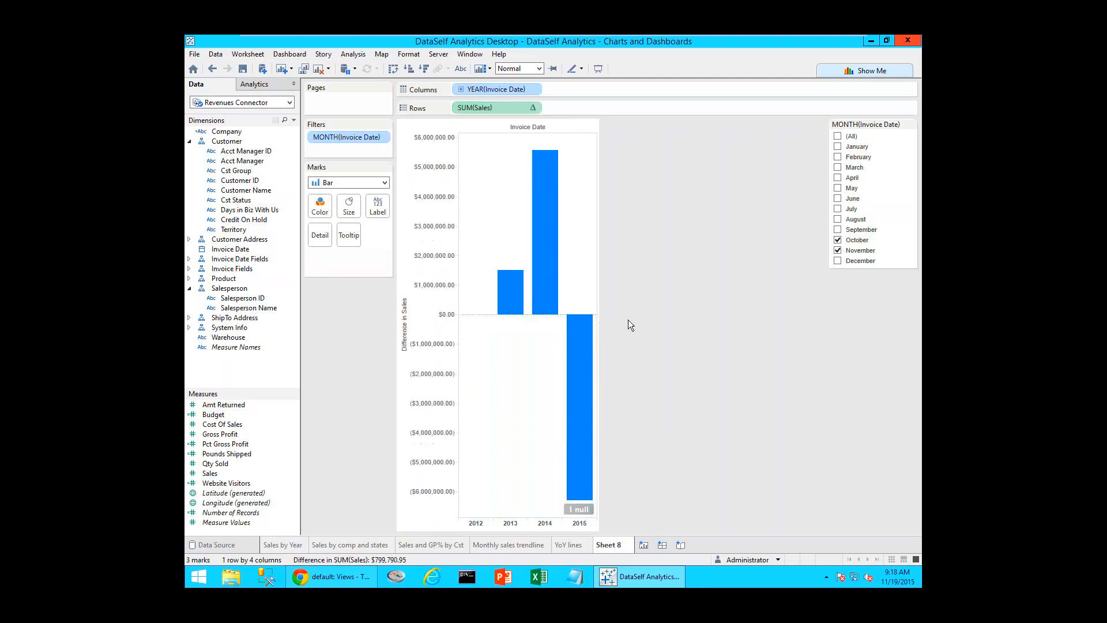
mouse_move(579, 375)
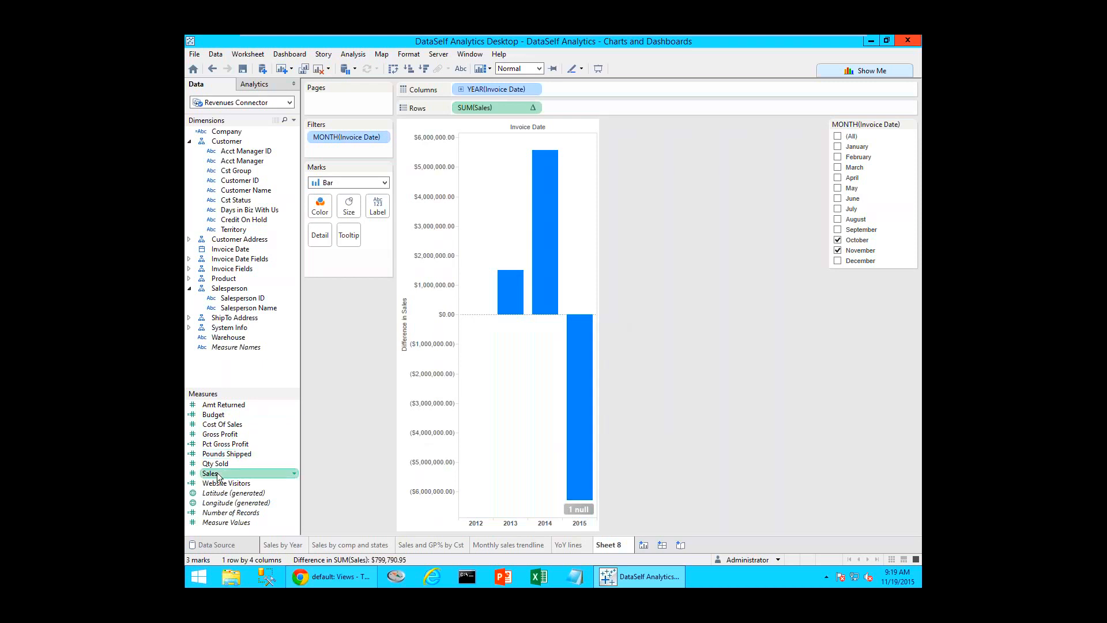
- Add Sales to the rows ahead of the difference calculation, select the Sales and Difference in Sales axes in turn, and clear the selection
left_click_drag(218, 476, 452, 109)
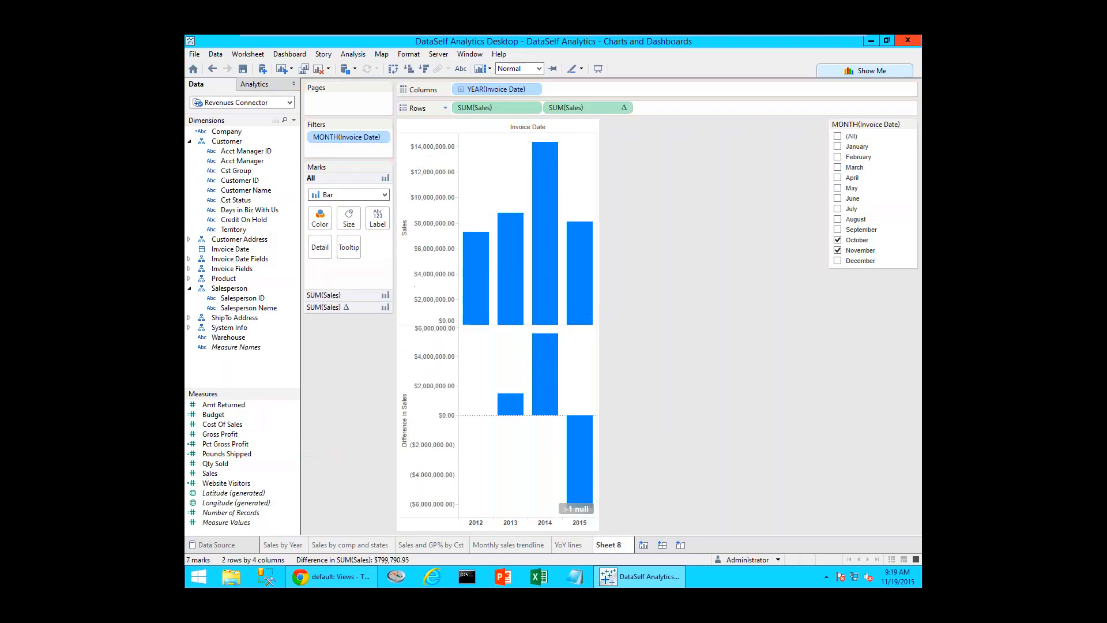
left_click(406, 233)
left_click(413, 424)
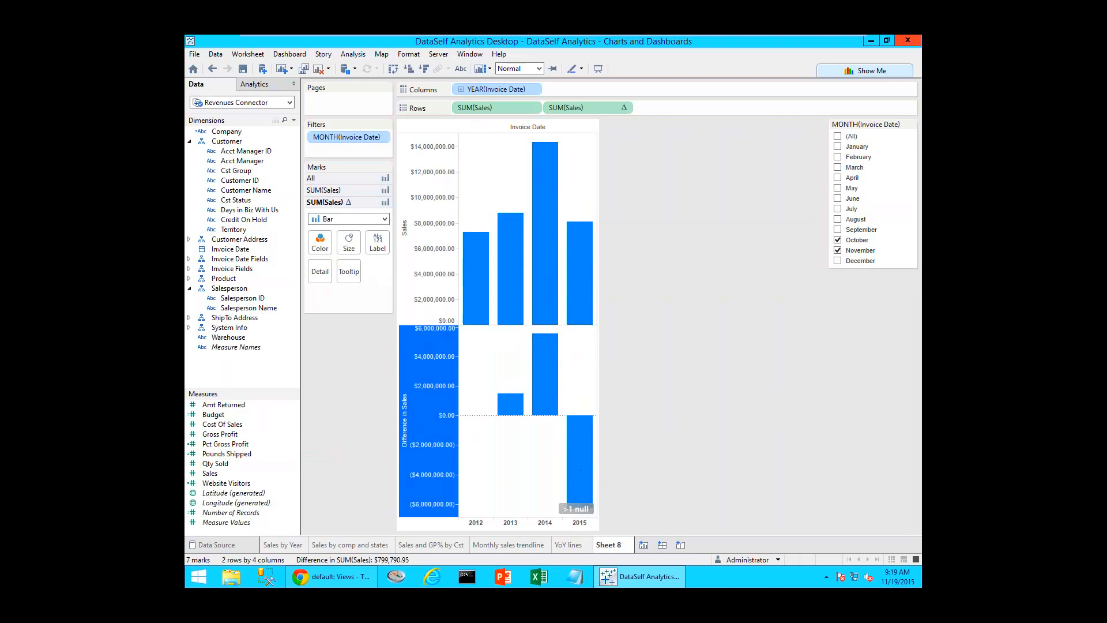
left_click(656, 423)
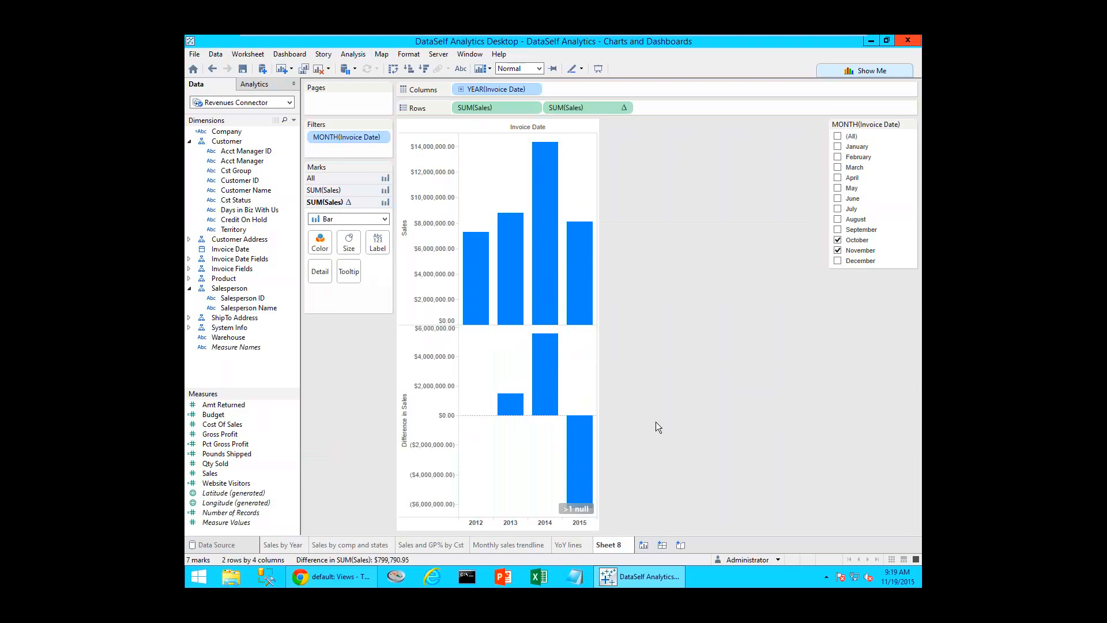
- Change the mark type of the Difference in Sales chart to Circle
left_click(423, 413)
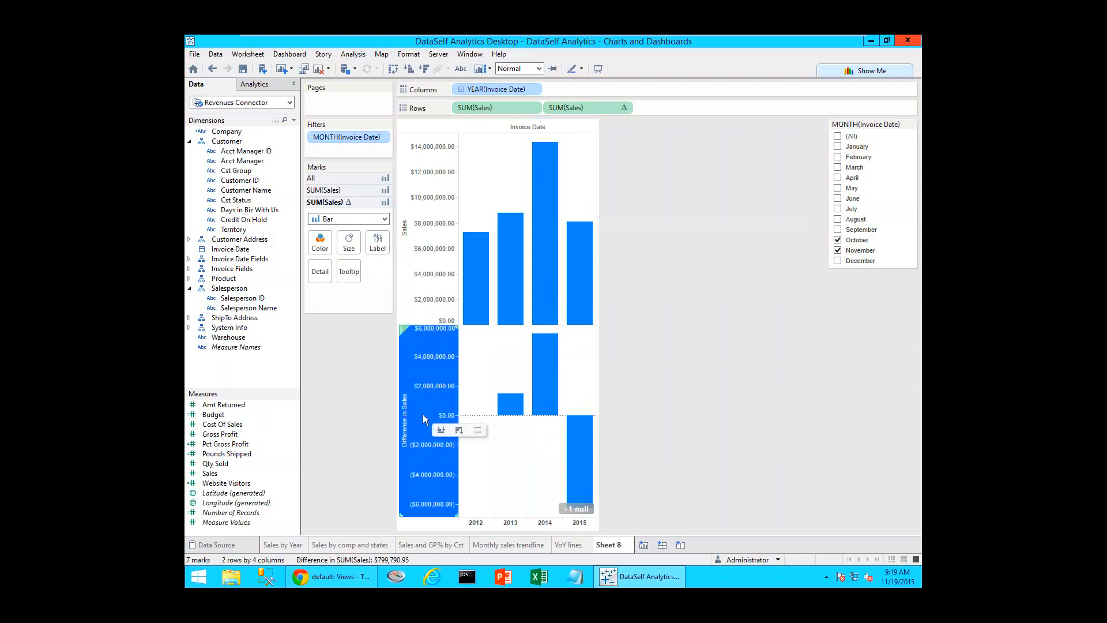
left_click(384, 219)
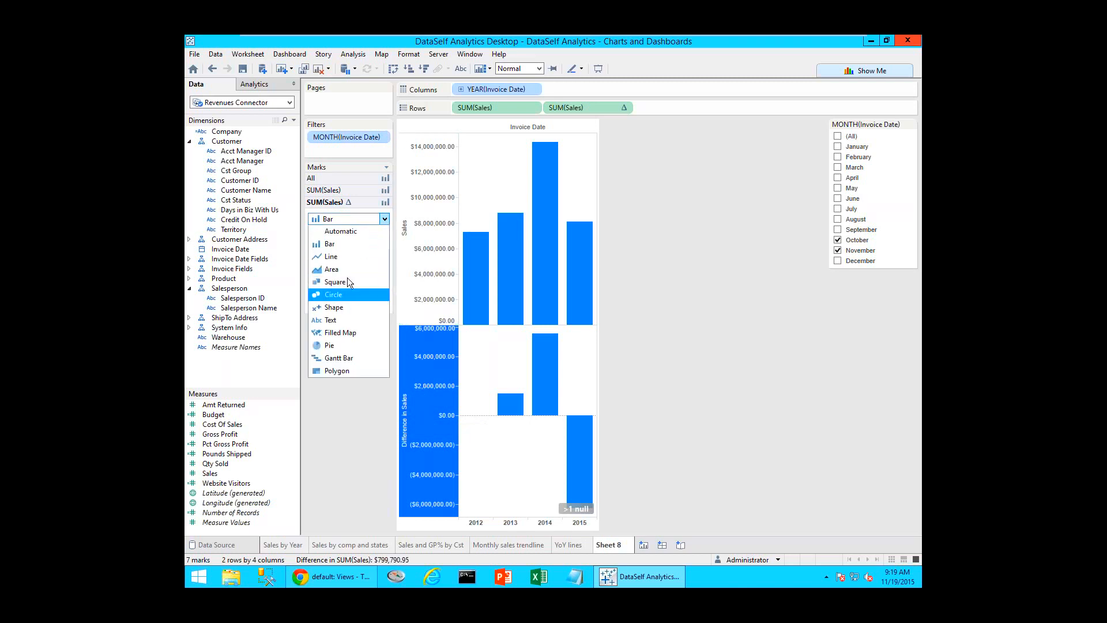
left_click(383, 222)
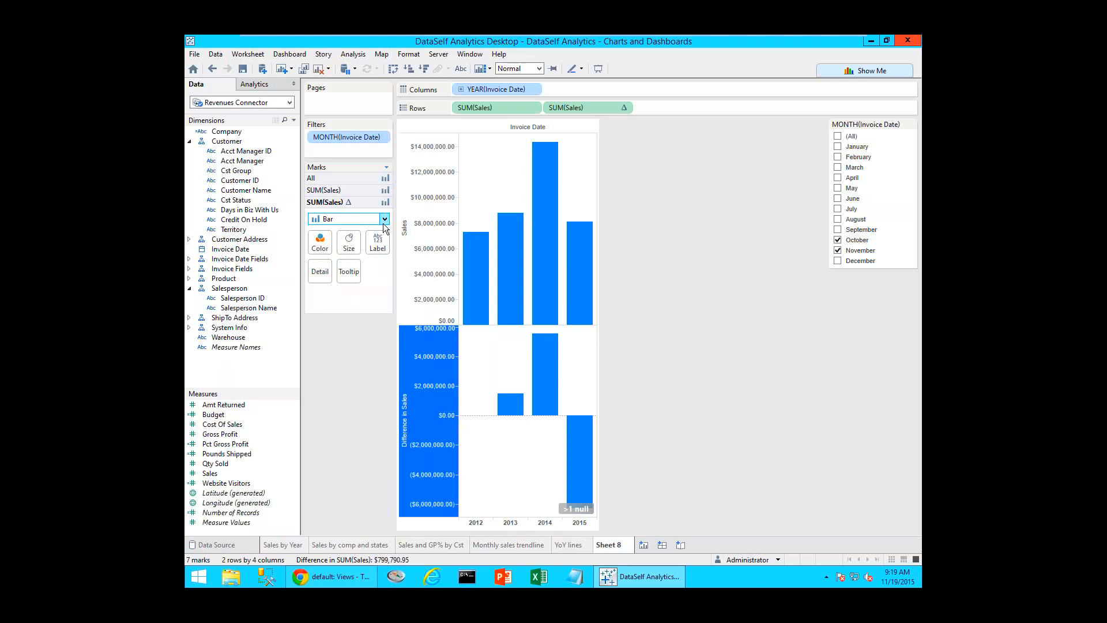
left_click(417, 418)
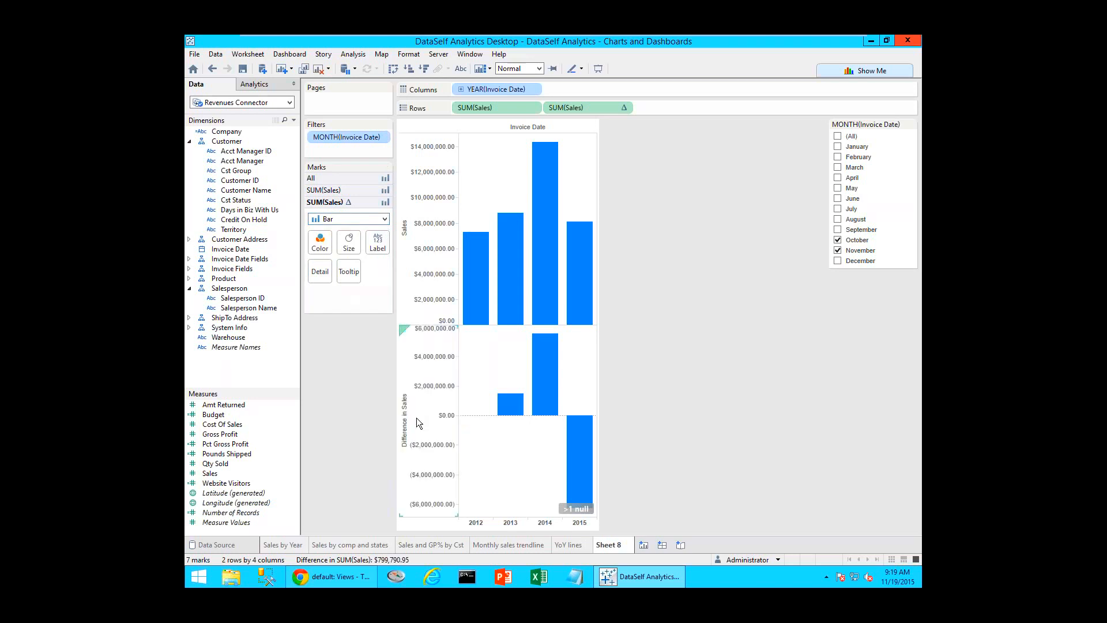
left_click(416, 418)
left_click(384, 219)
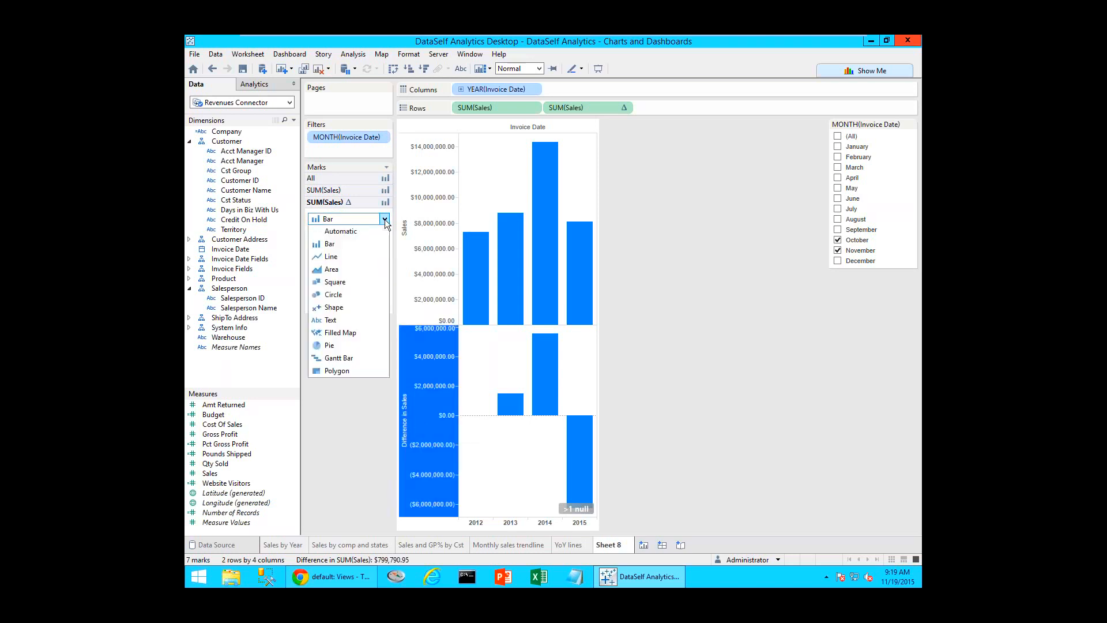
left_click(337, 295)
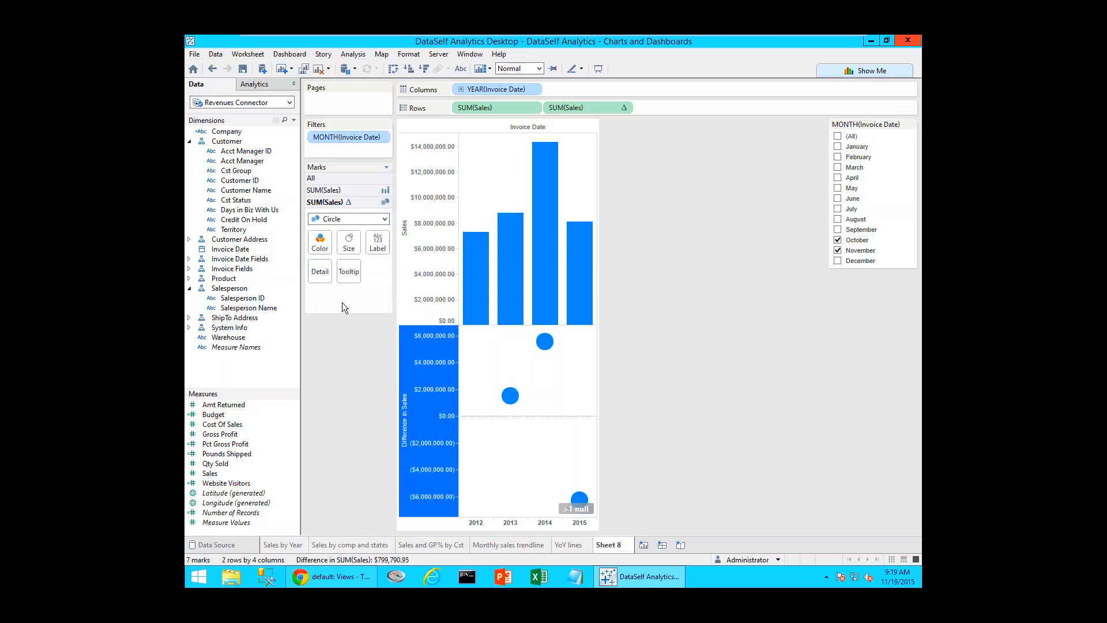
- Try the Area mark type on the Sales chart, set it back to Bar, and clear the axis selection
left_click(410, 240)
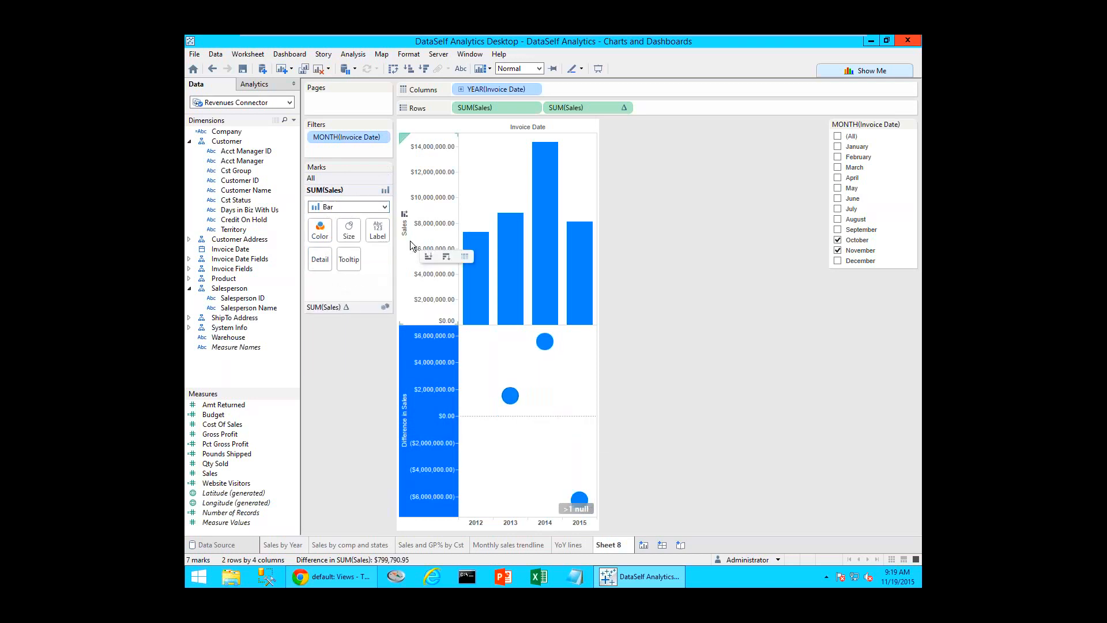
left_click(384, 208)
left_click(369, 257)
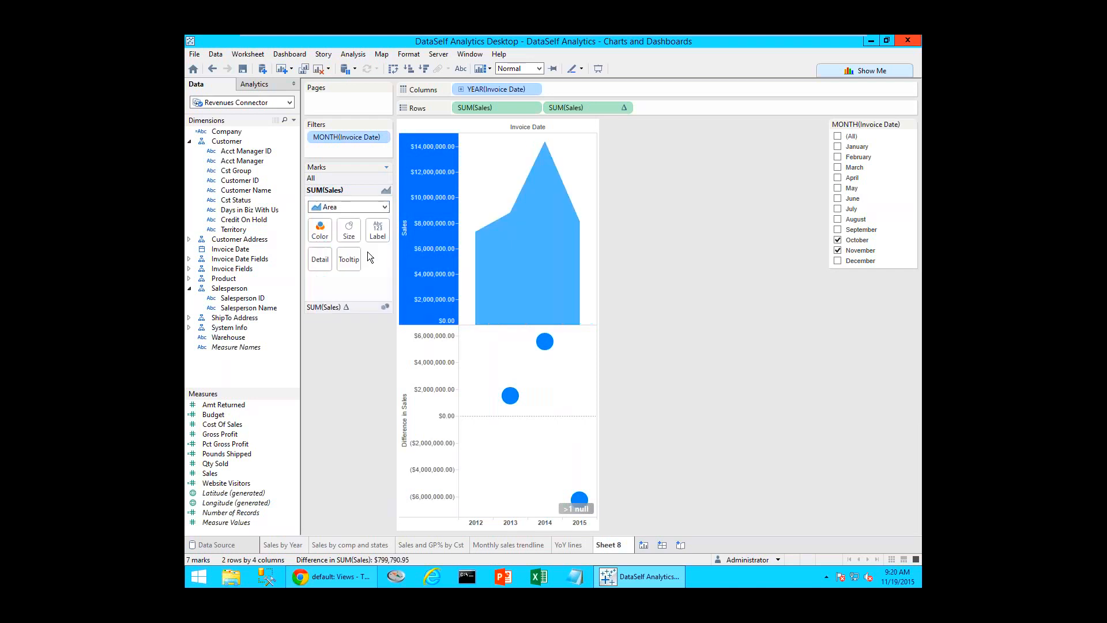
left_click(385, 207)
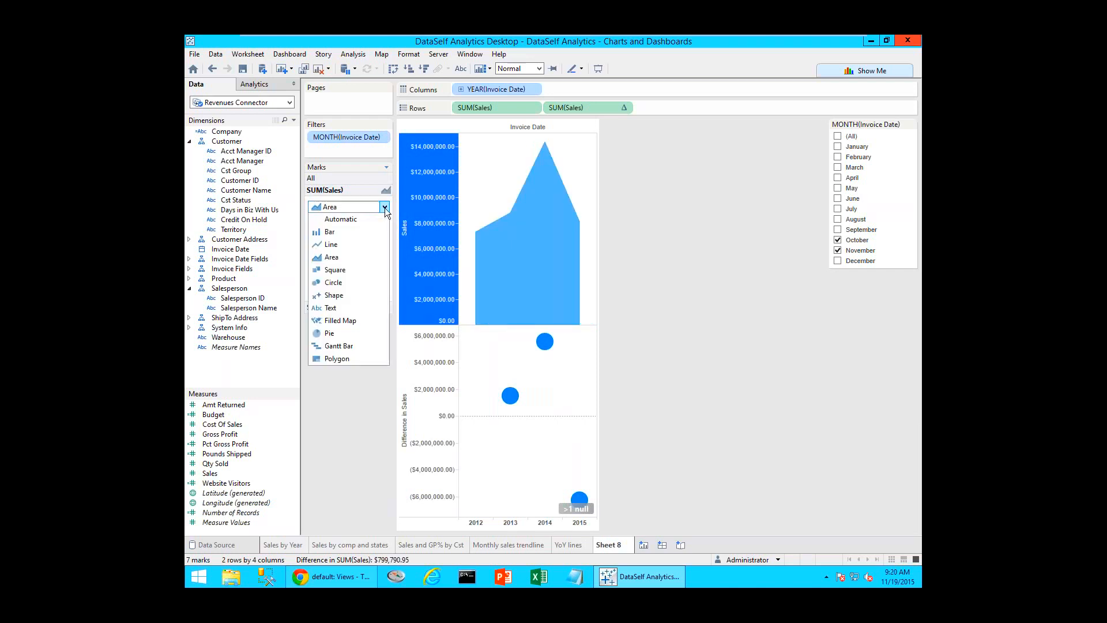
left_click(355, 230)
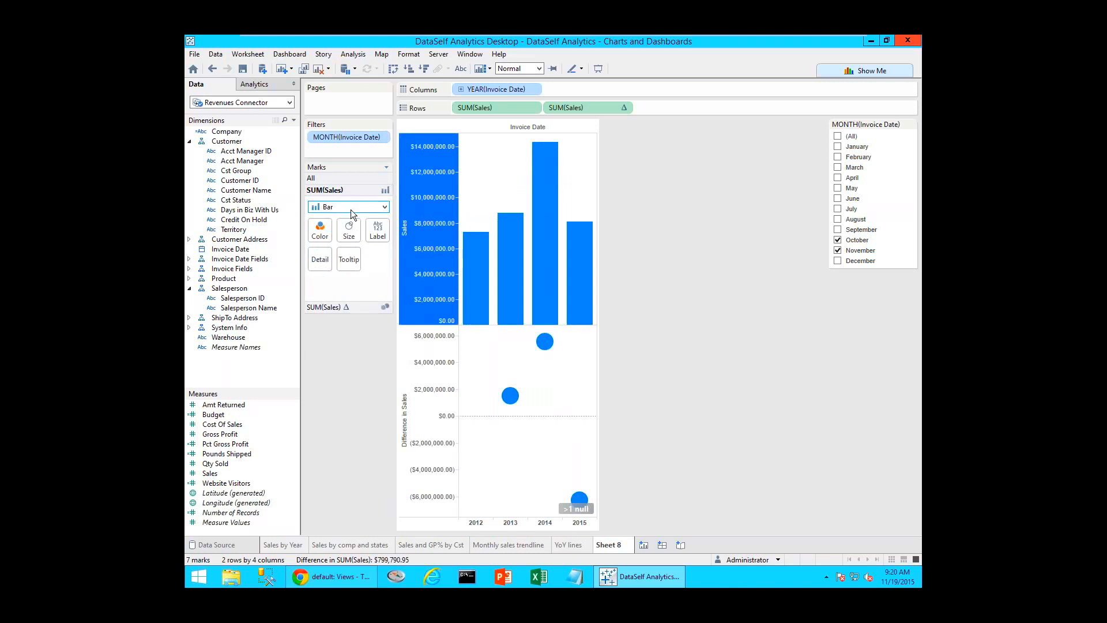
left_click(645, 224)
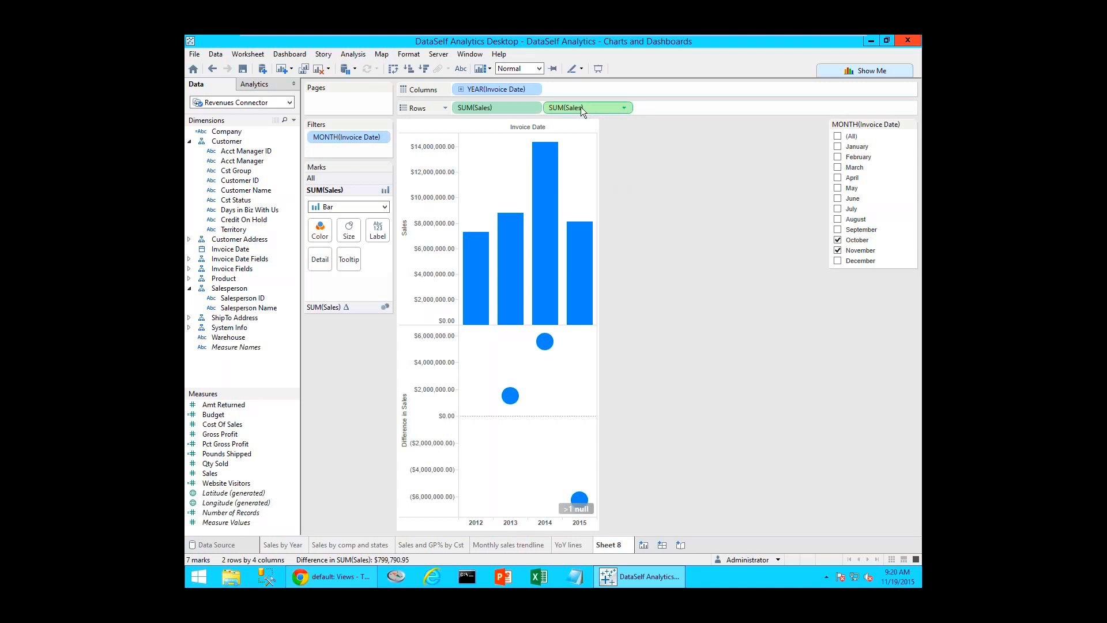
- Overlay the Difference in Sales circles on the Sales bars as a dual axis and inspect the combined chart
left_click(624, 108)
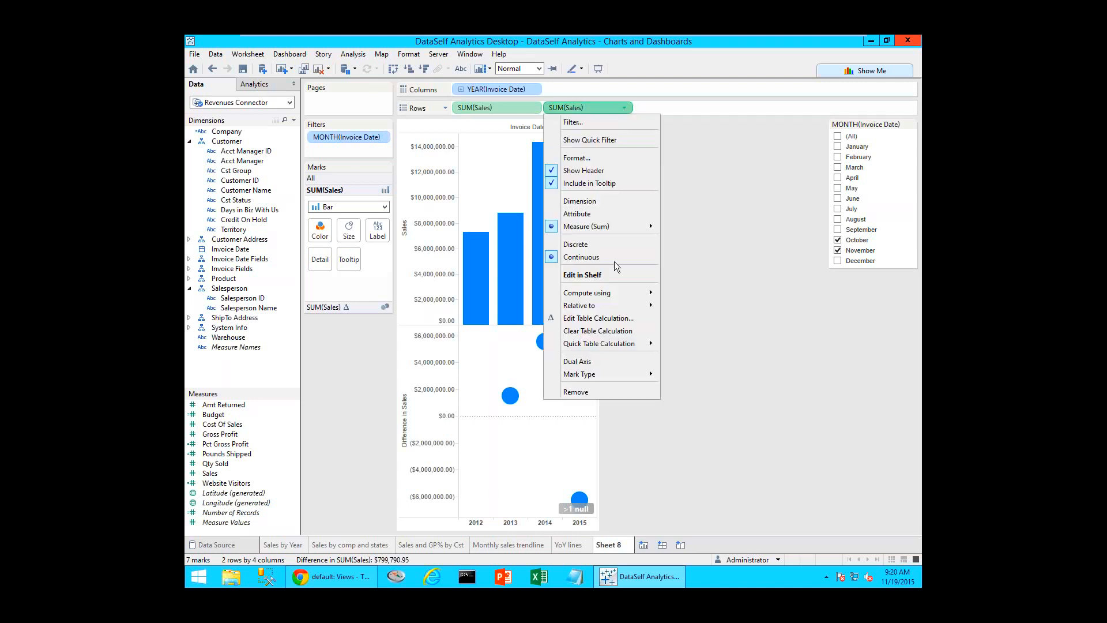
left_click(607, 360)
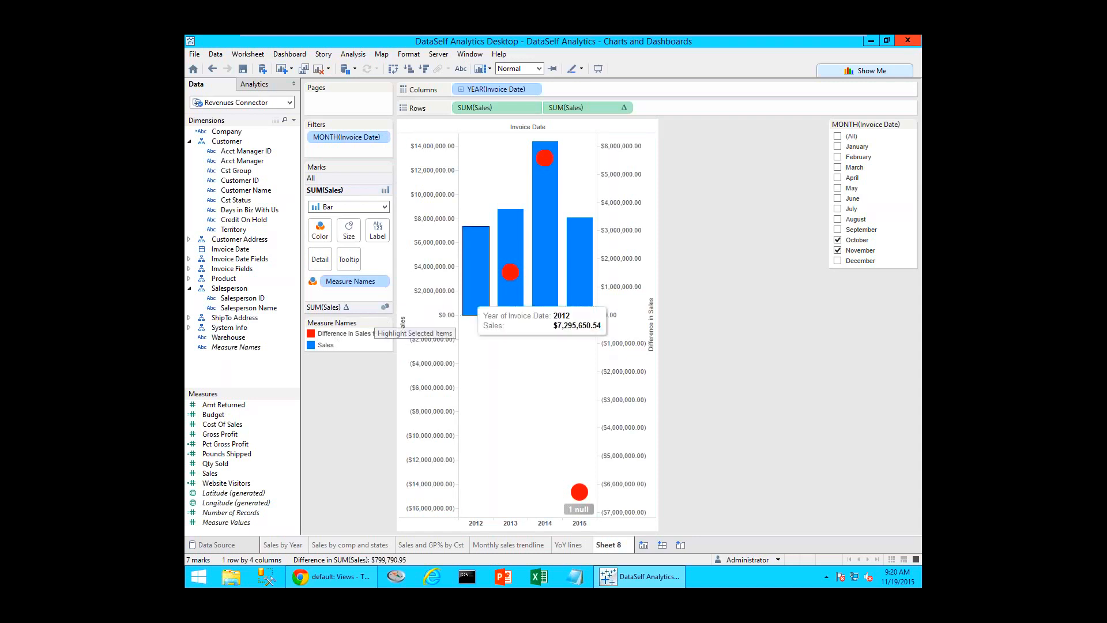
mouse_move(546, 154)
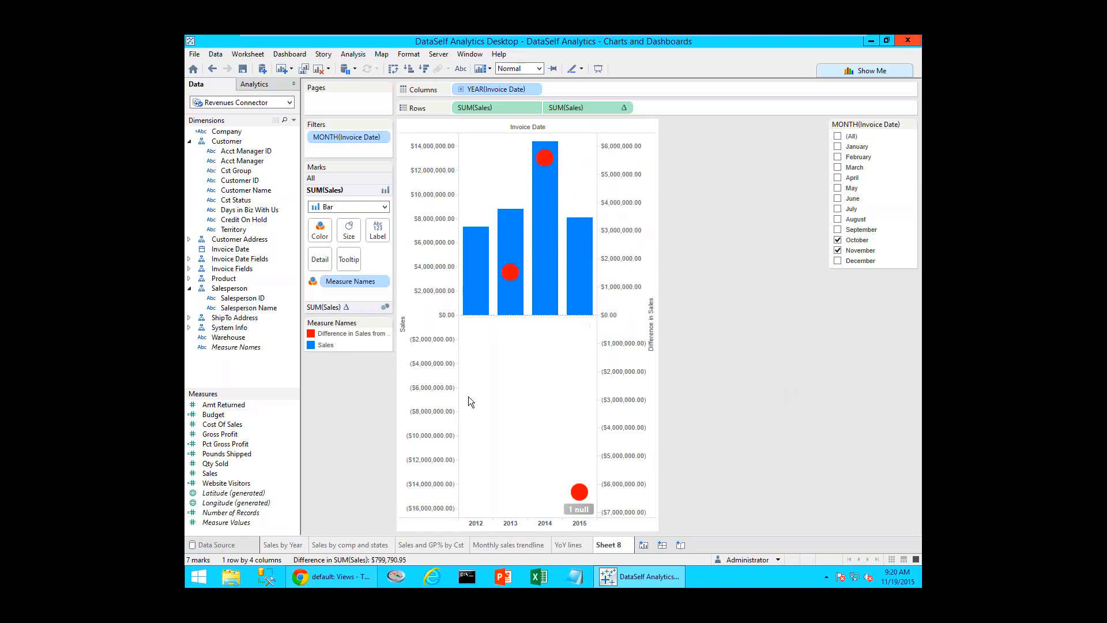
- Synchronize the Difference in Sales axis with the Sales axis and hide the Difference in Sales header
right_click(627, 310)
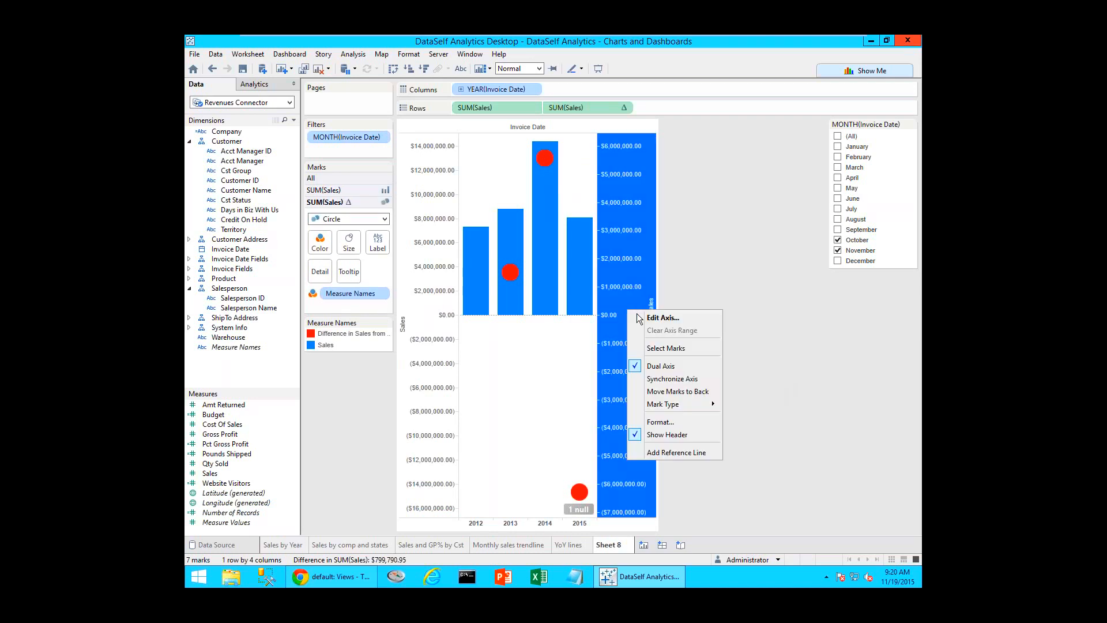
left_click(653, 321)
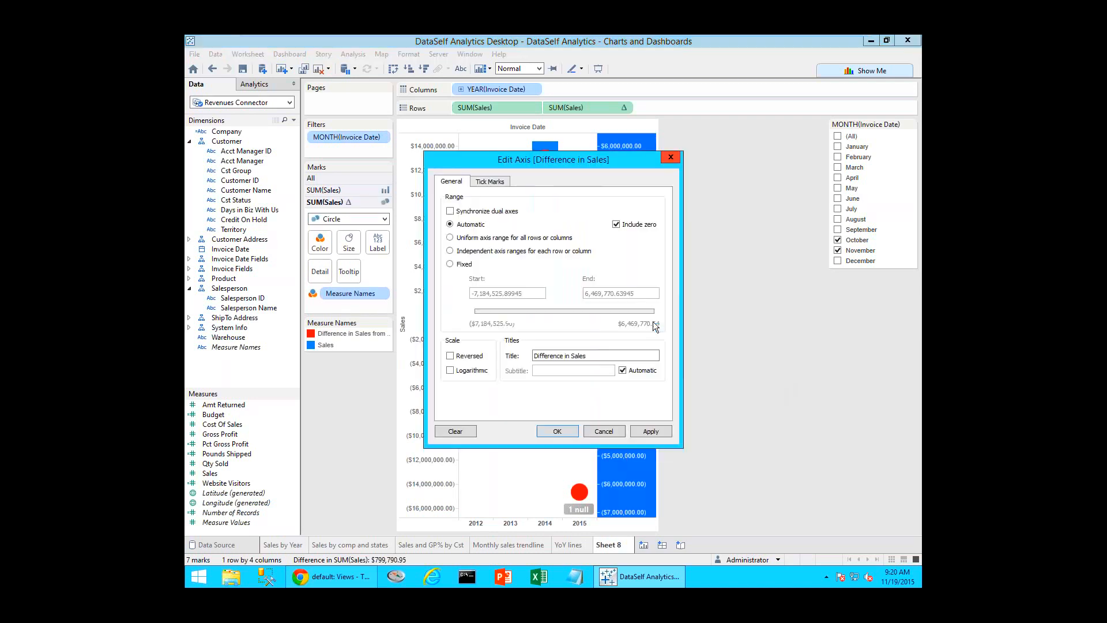
left_click(478, 212)
left_click(566, 431)
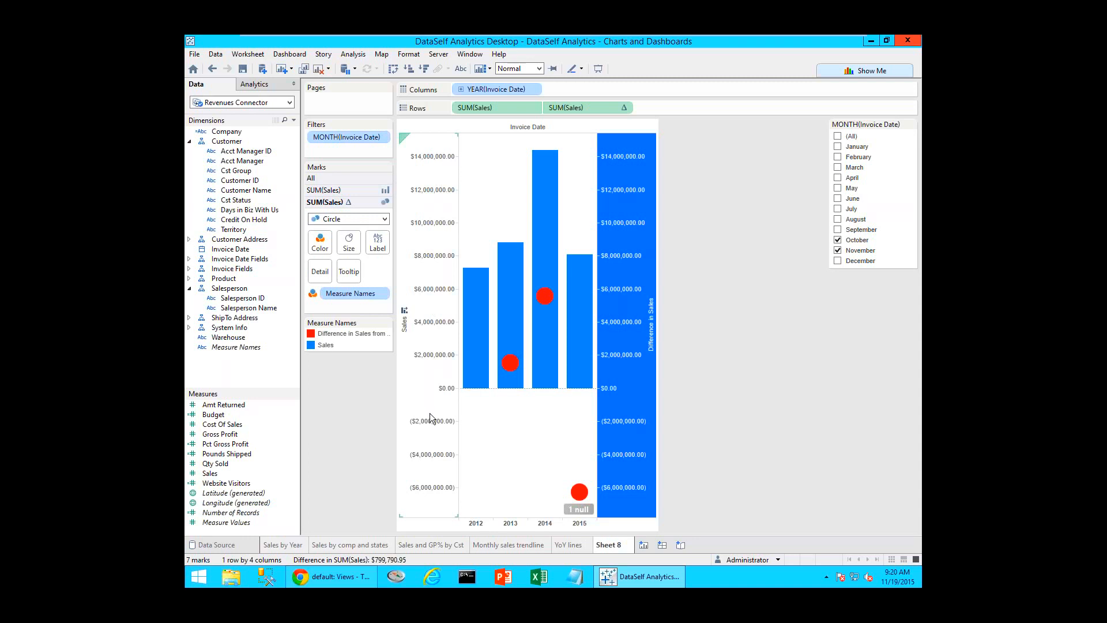
right_click(620, 273)
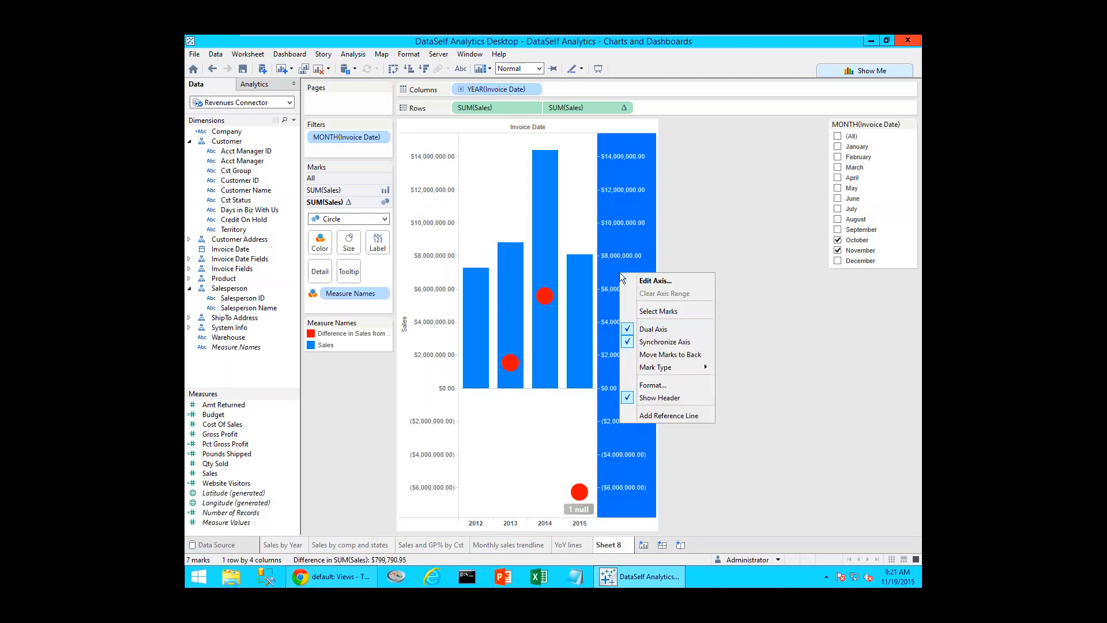
left_click(657, 398)
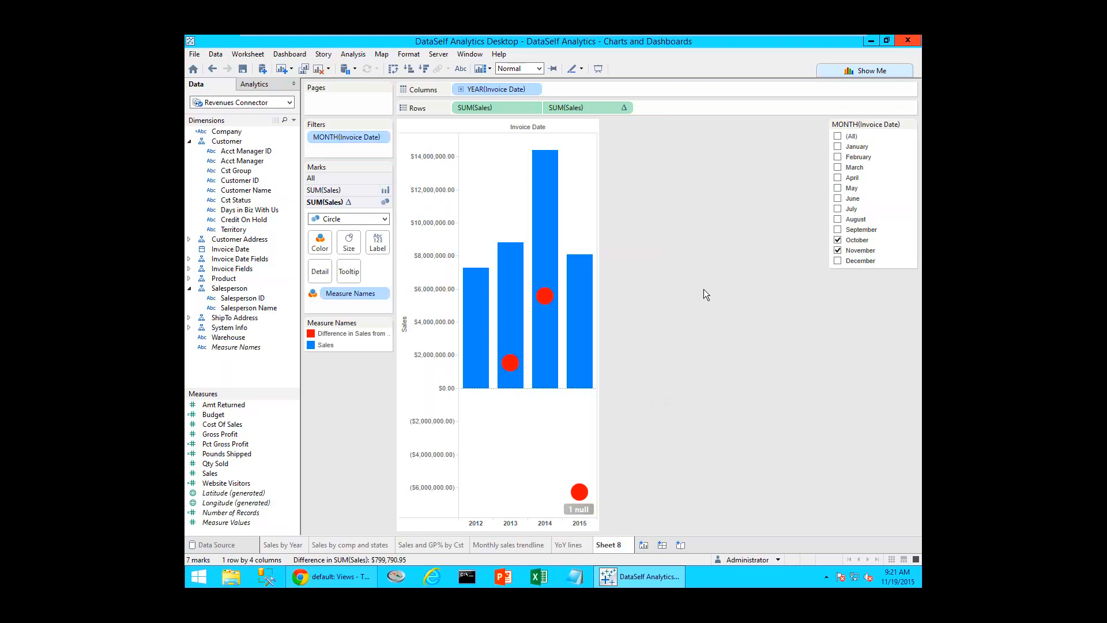
- Rename the current sheet as YoY growth
right_click(615, 547)
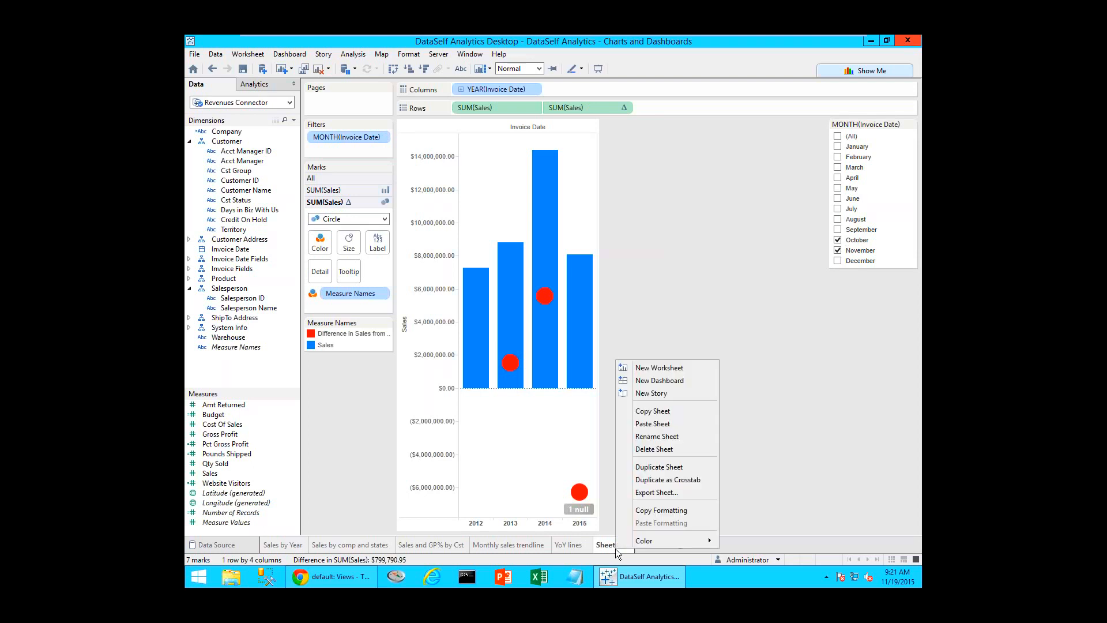
left_click(662, 438)
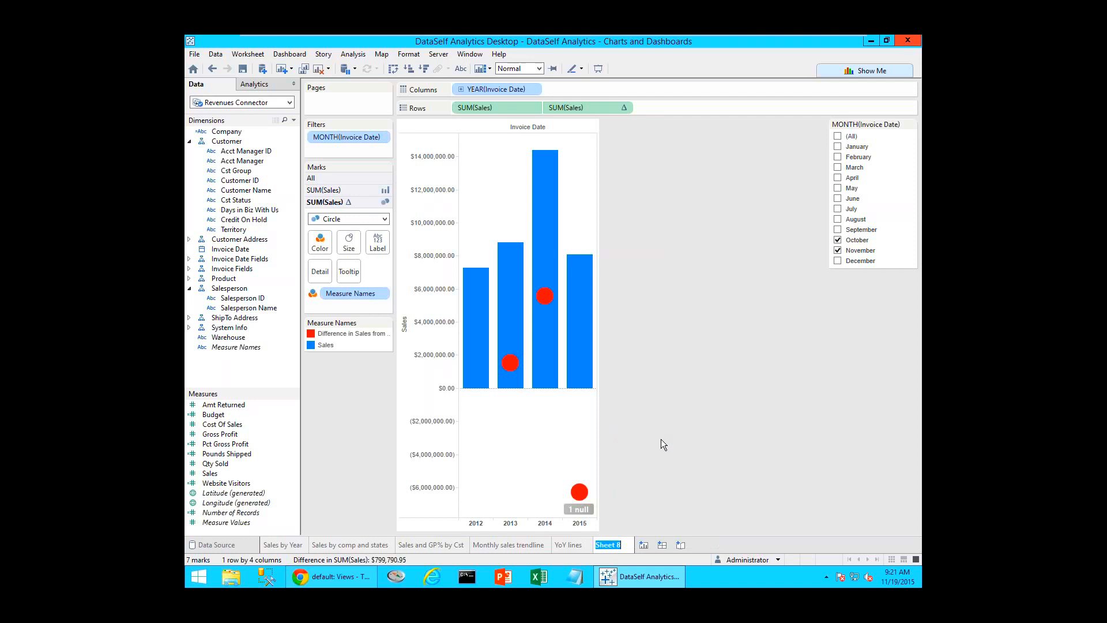
type("YoY growth")
key("Return")
- On the Monthly sales trendline sheet, color the sales line by Pct Gross Profit
left_click(497, 544)
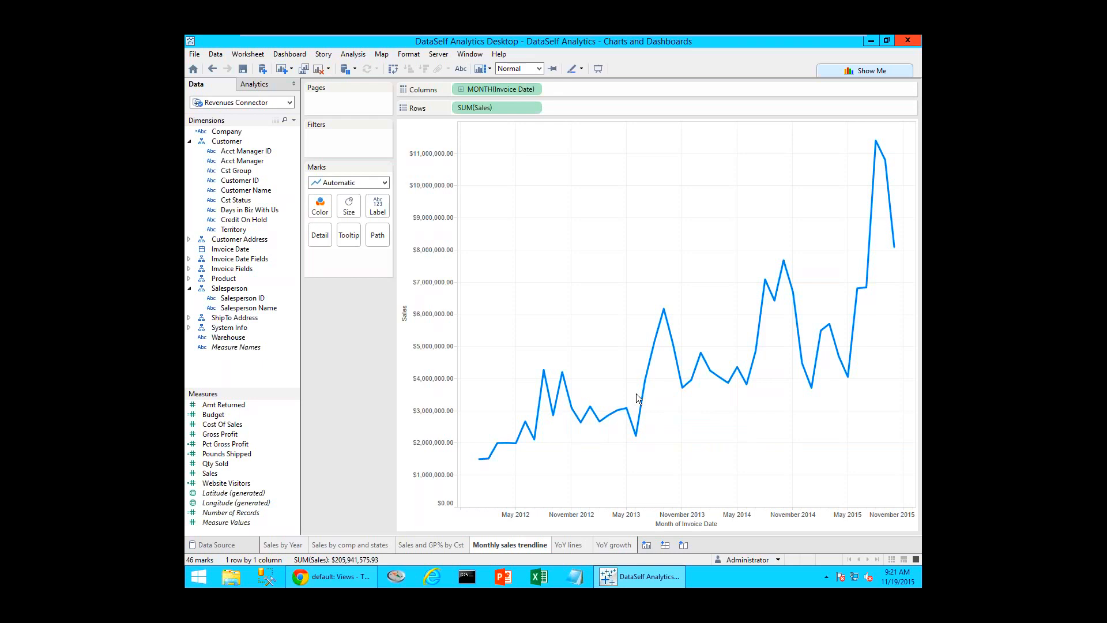
mouse_move(746, 380)
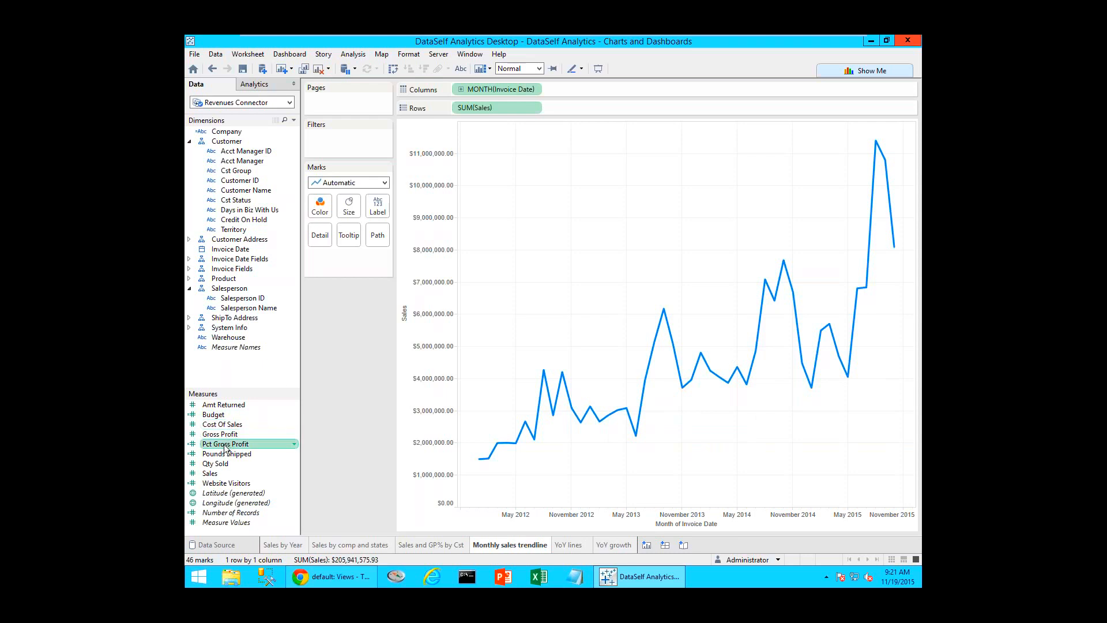
left_click_drag(213, 449, 318, 209)
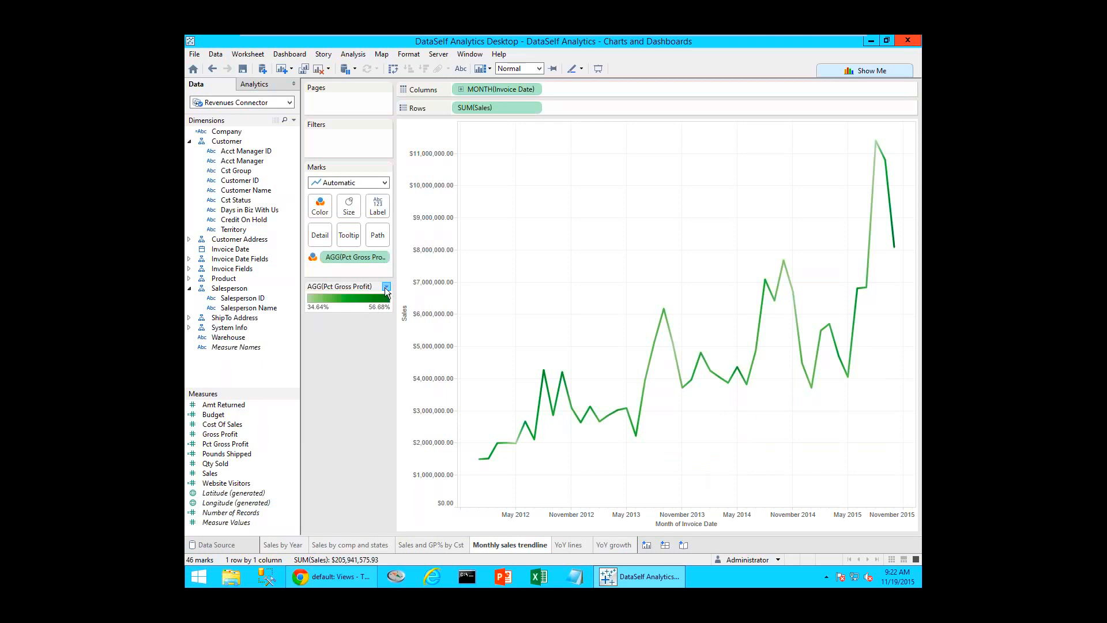
- Set the Pct Gross Profit color palette to Red-Green Diverging
left_click(386, 287)
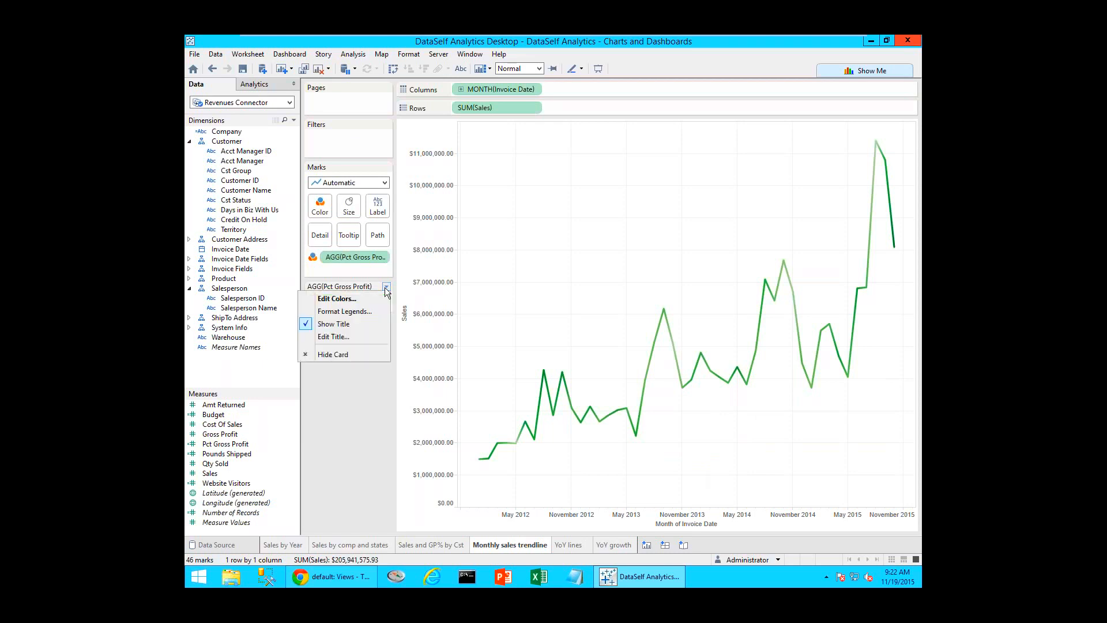
left_click(346, 300)
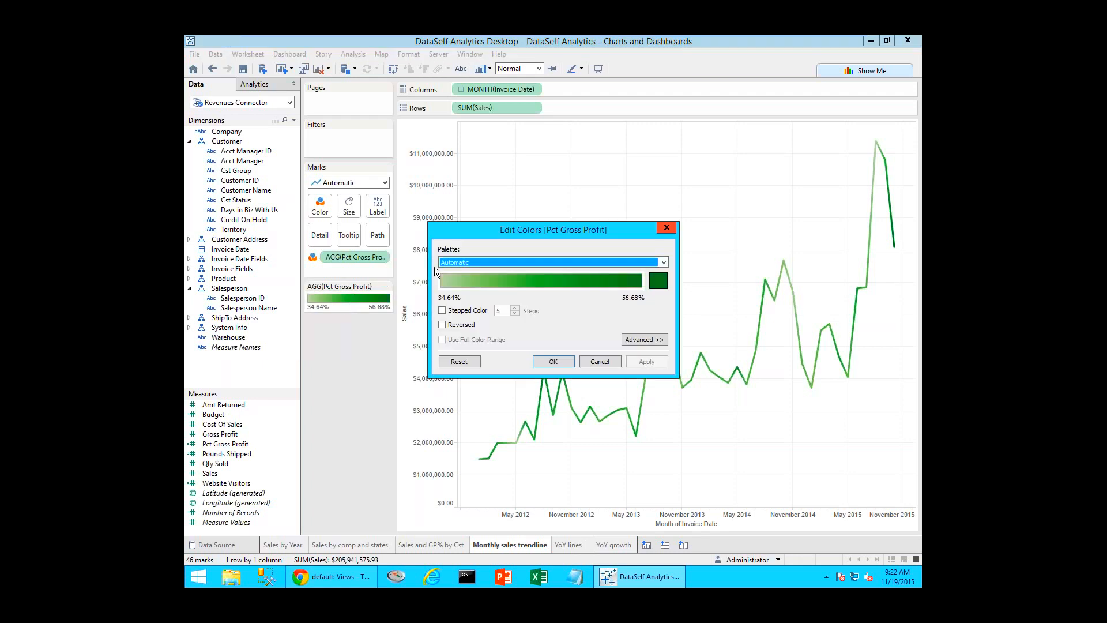
left_click(456, 262)
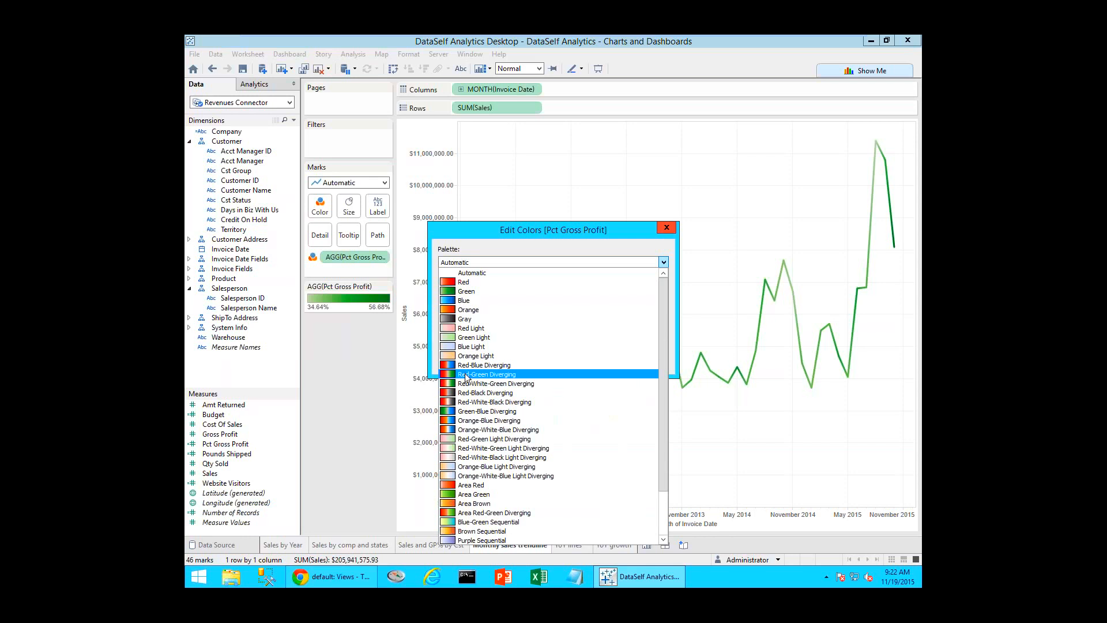
left_click(466, 374)
left_click(540, 362)
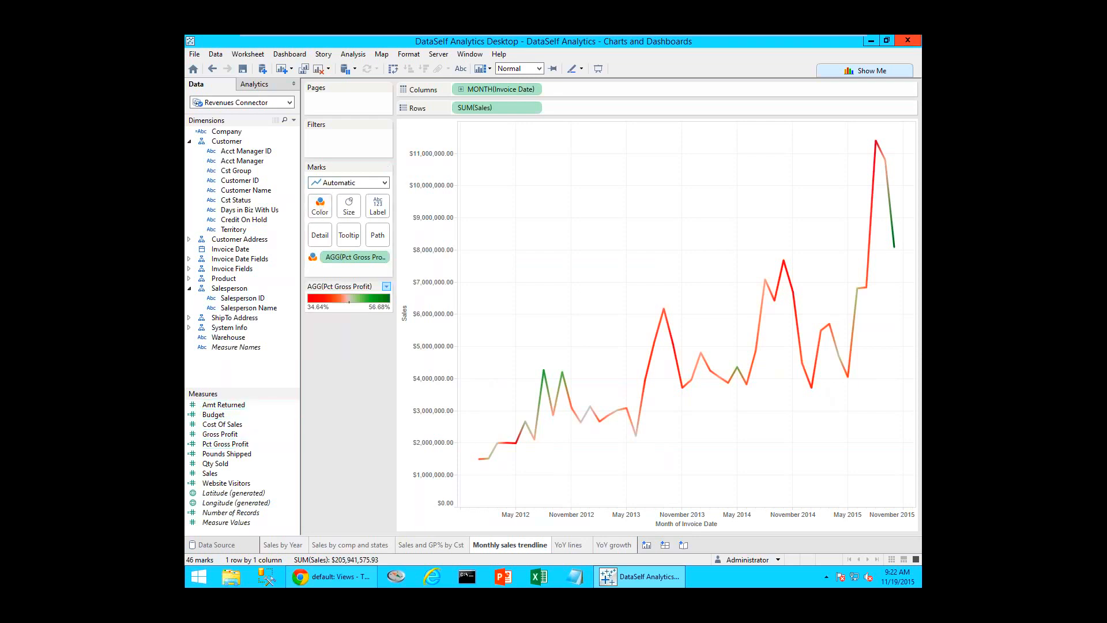
left_click(386, 287)
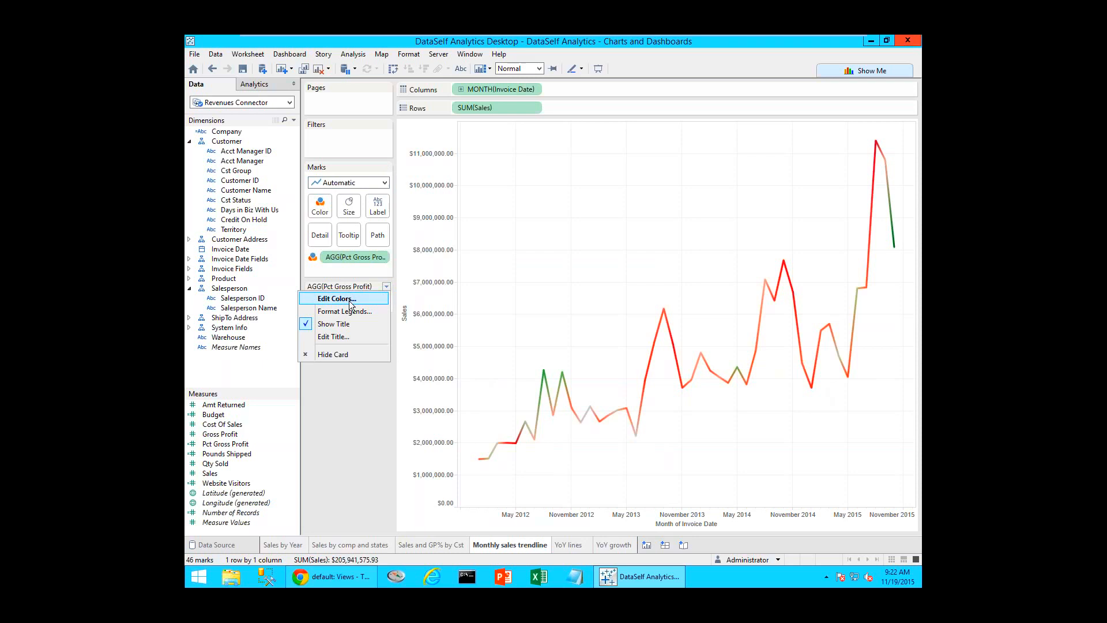
left_click(338, 433)
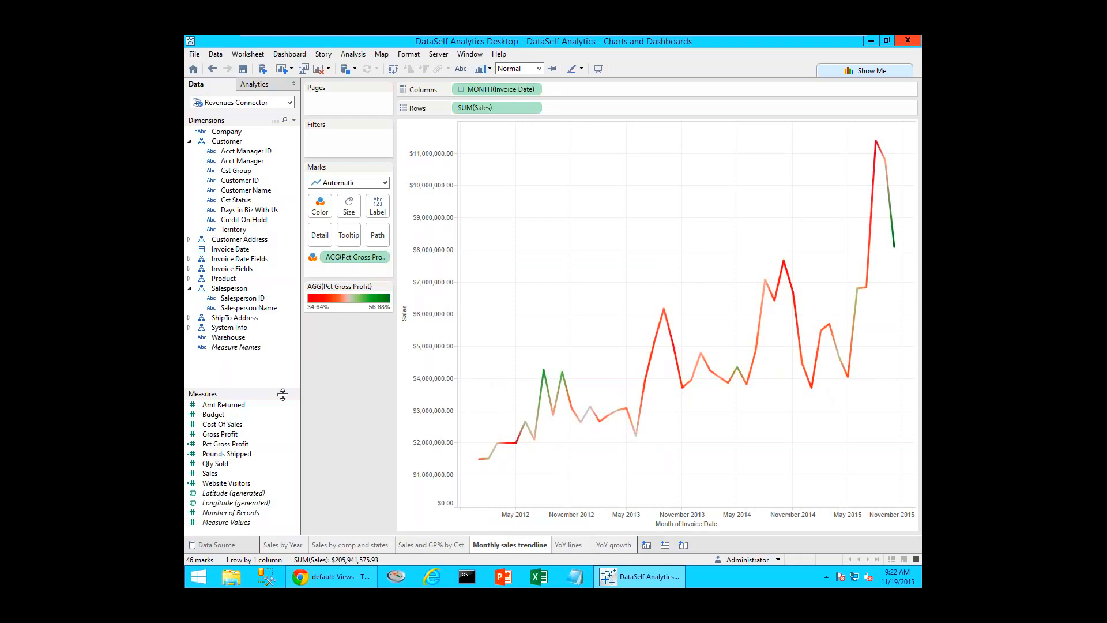
- Label the trendline points with Sales and Pct Gross Profit, and remove Sales from the labels
mouse_move(544, 373)
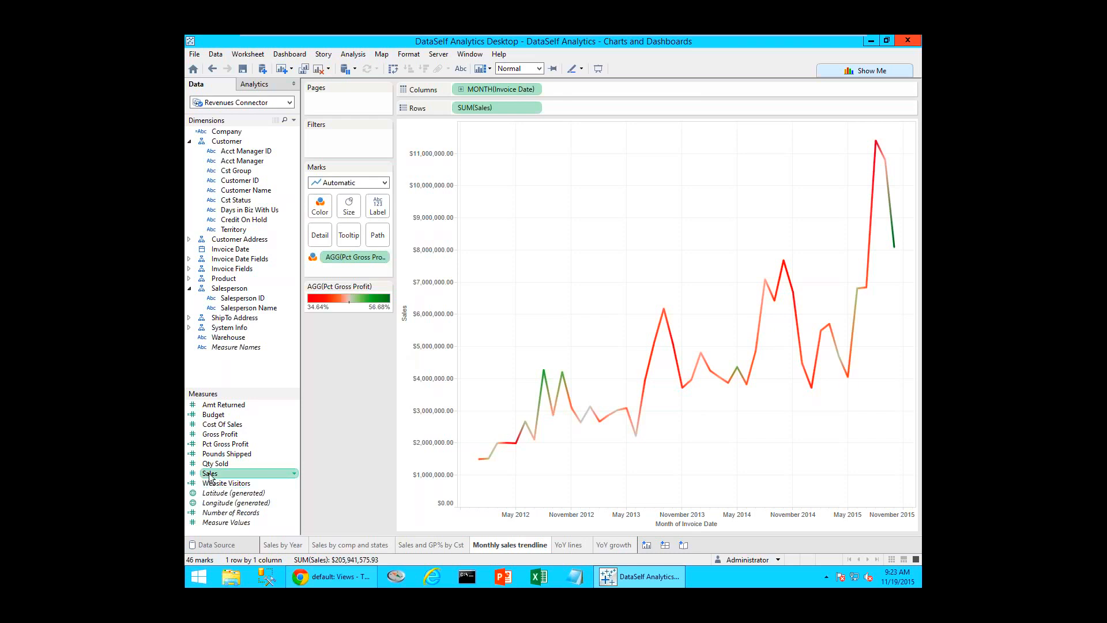
left_click_drag(209, 476, 379, 211)
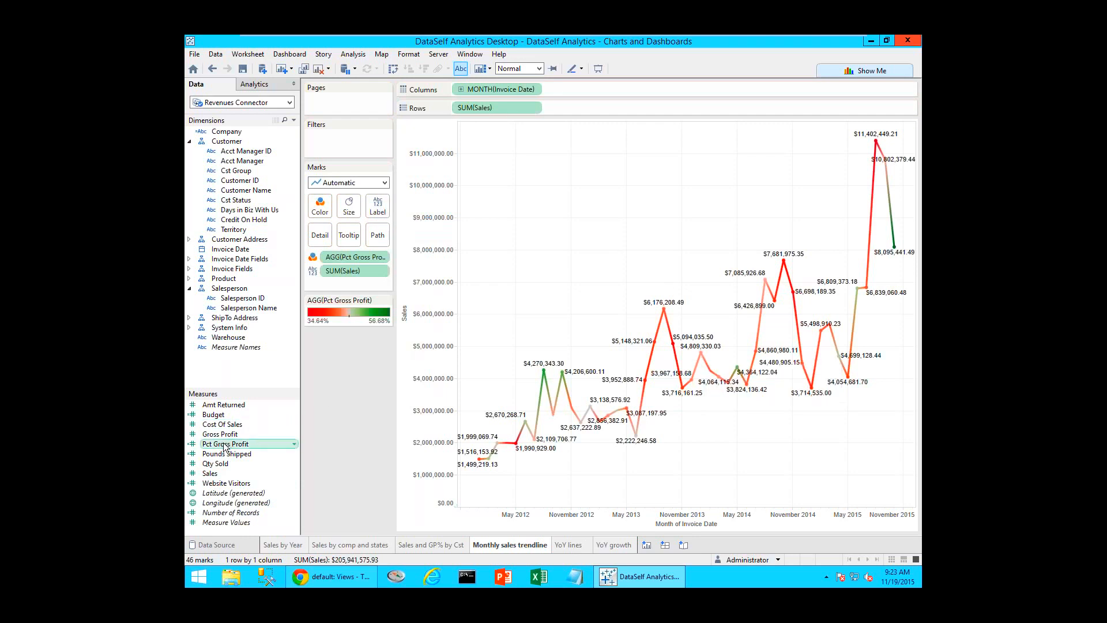
left_click_drag(225, 445, 377, 211)
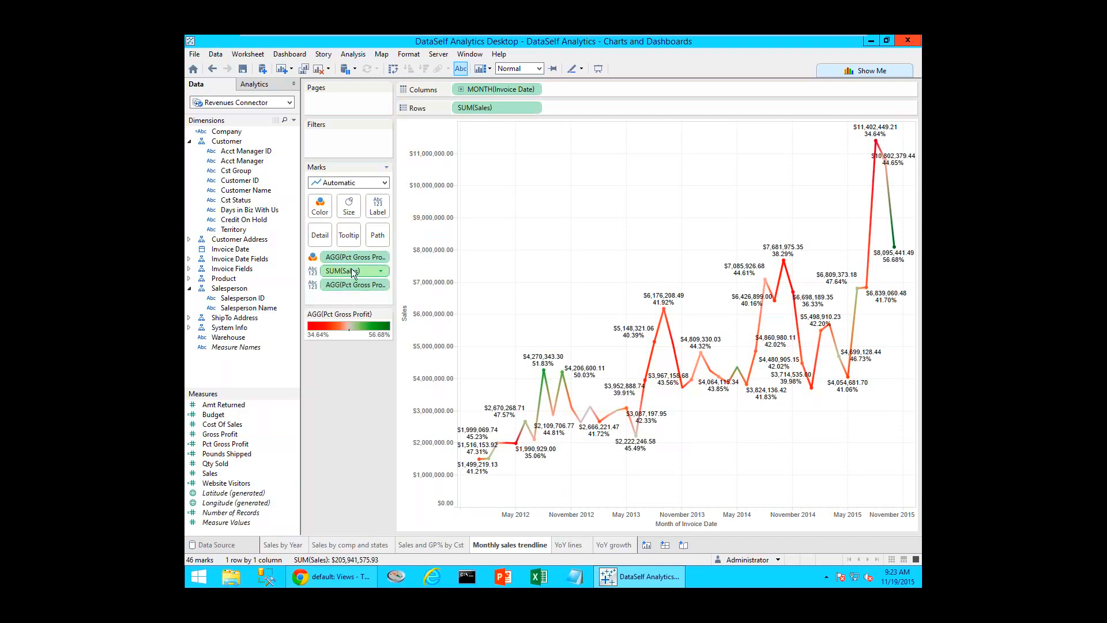
left_click_drag(354, 273, 252, 446)
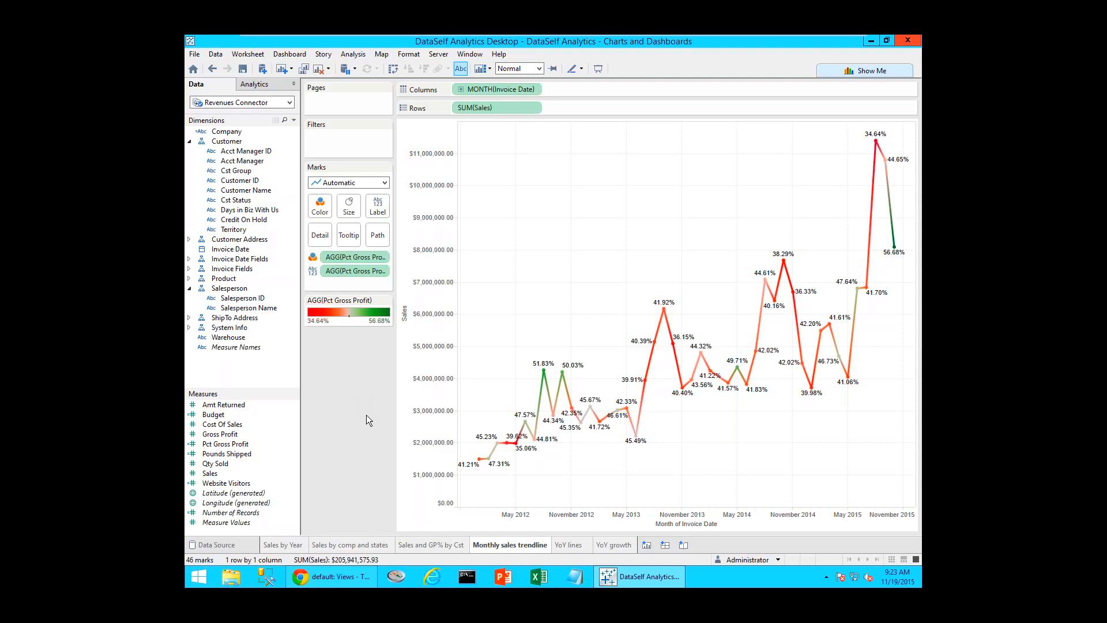
- On the Sales by comp and states map, add Invoice Date by year to the columns, move it to the rows, and finally make it the page field
left_click(345, 543)
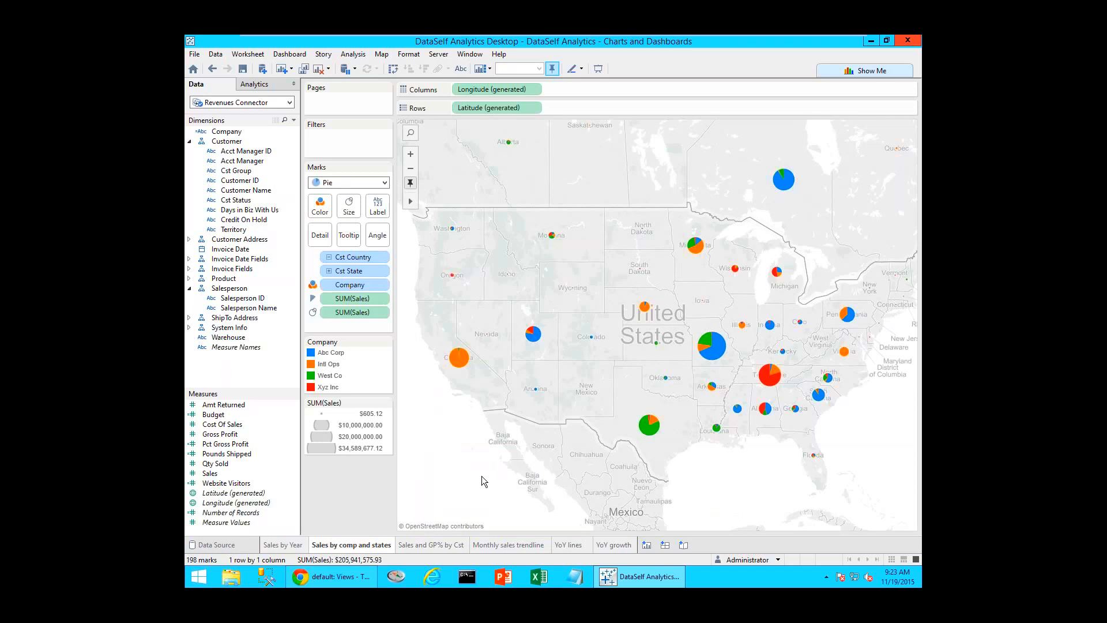
left_click(233, 253)
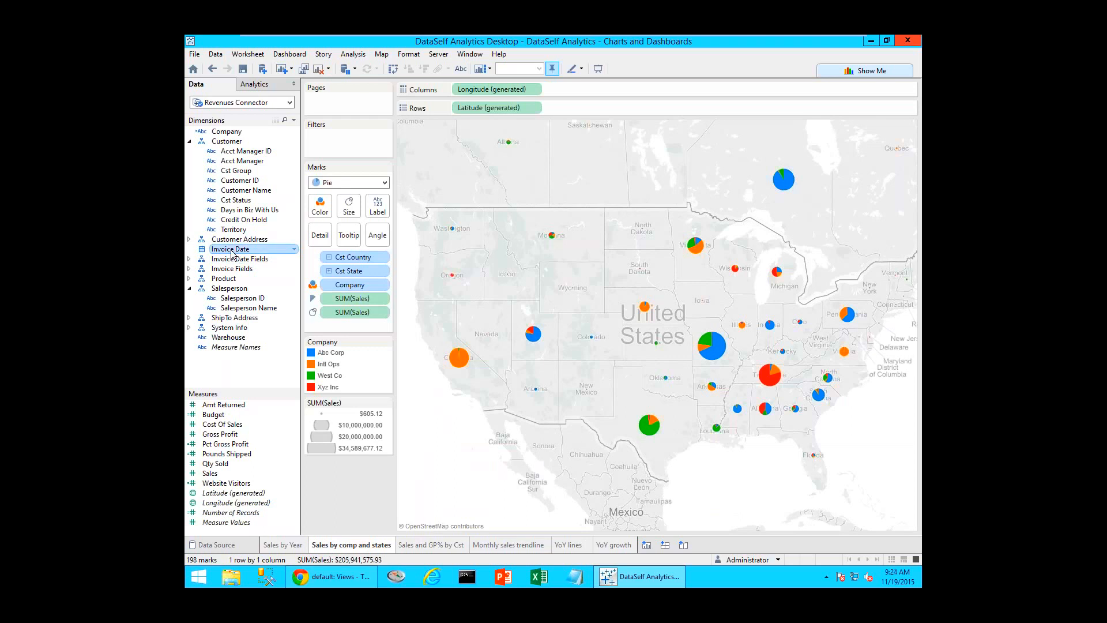
left_click_drag(232, 254, 436, 91)
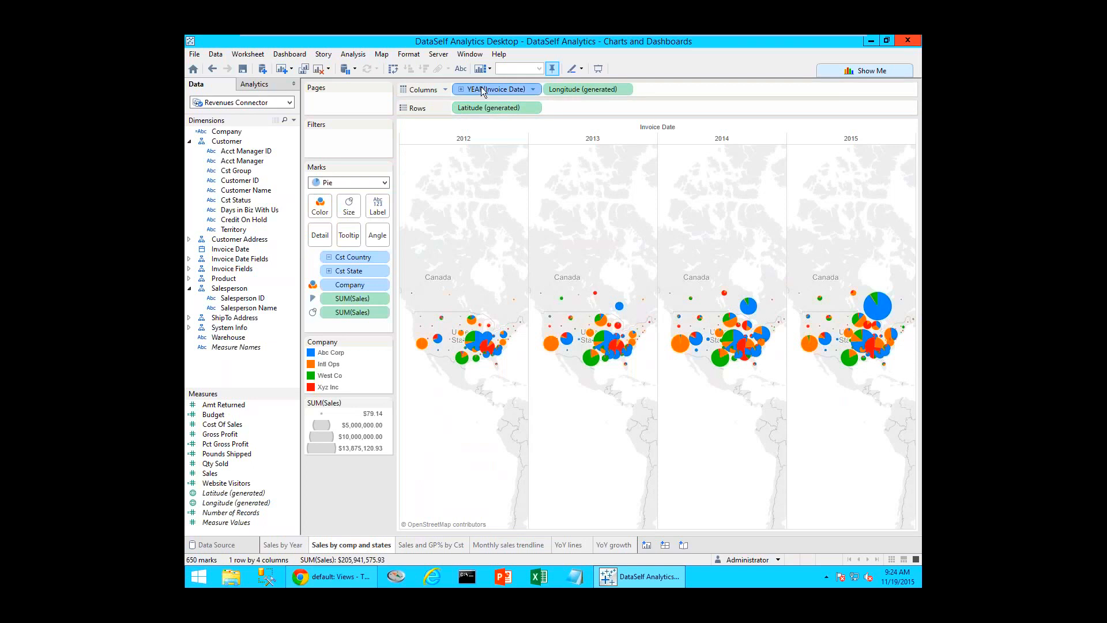
left_click_drag(480, 86, 456, 107)
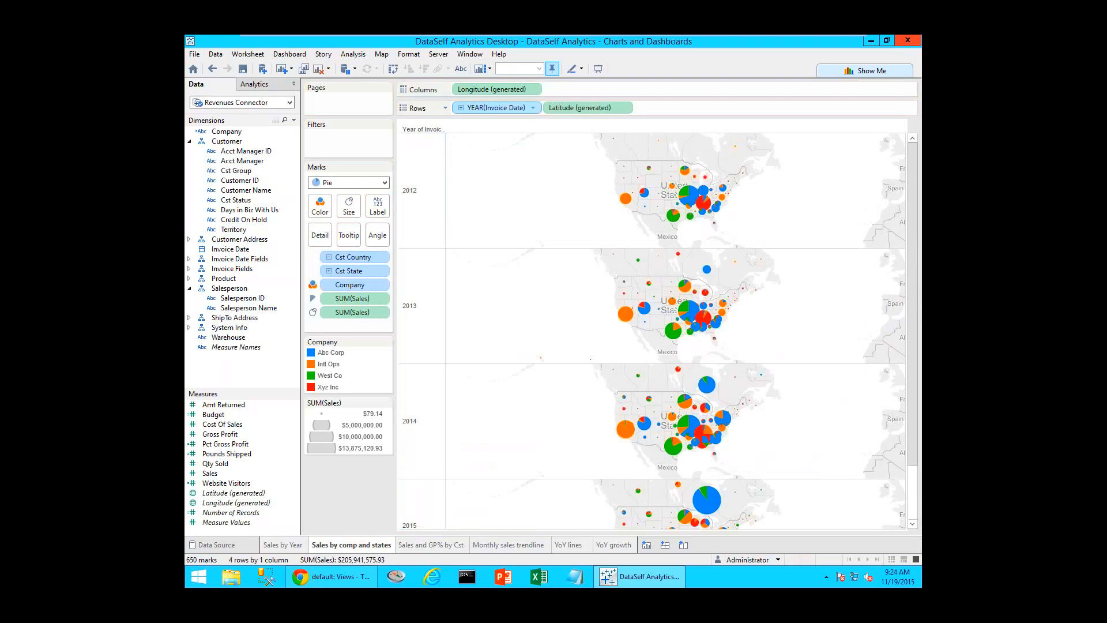
left_click_drag(499, 111, 342, 101)
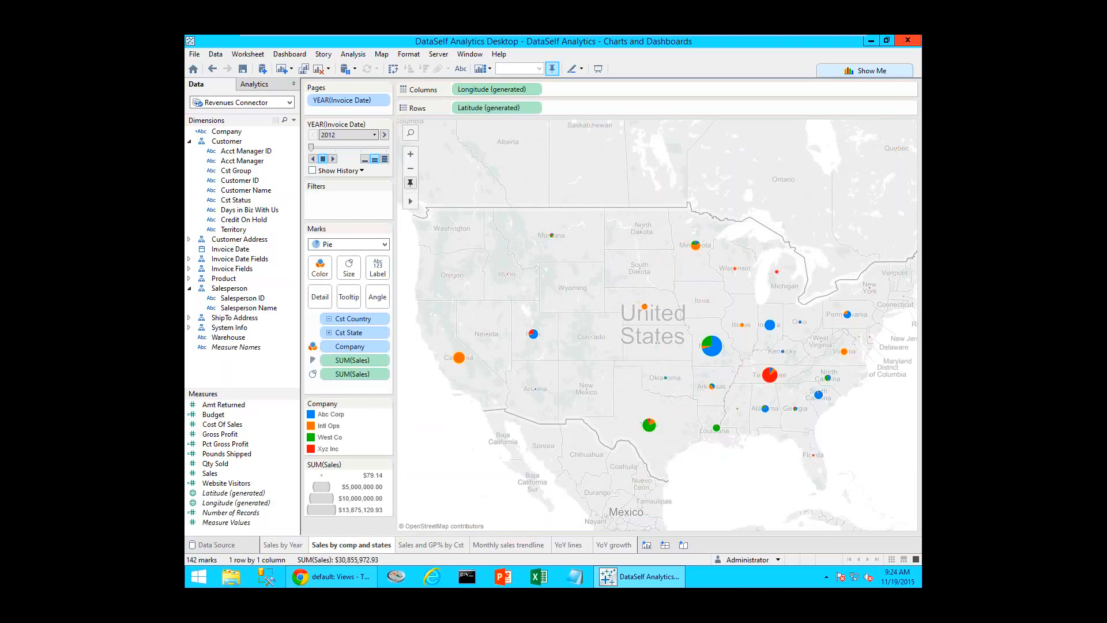
- Add an area annotation showing the page name at font size 22 above the northwestern states on the map
right_click(545, 171)
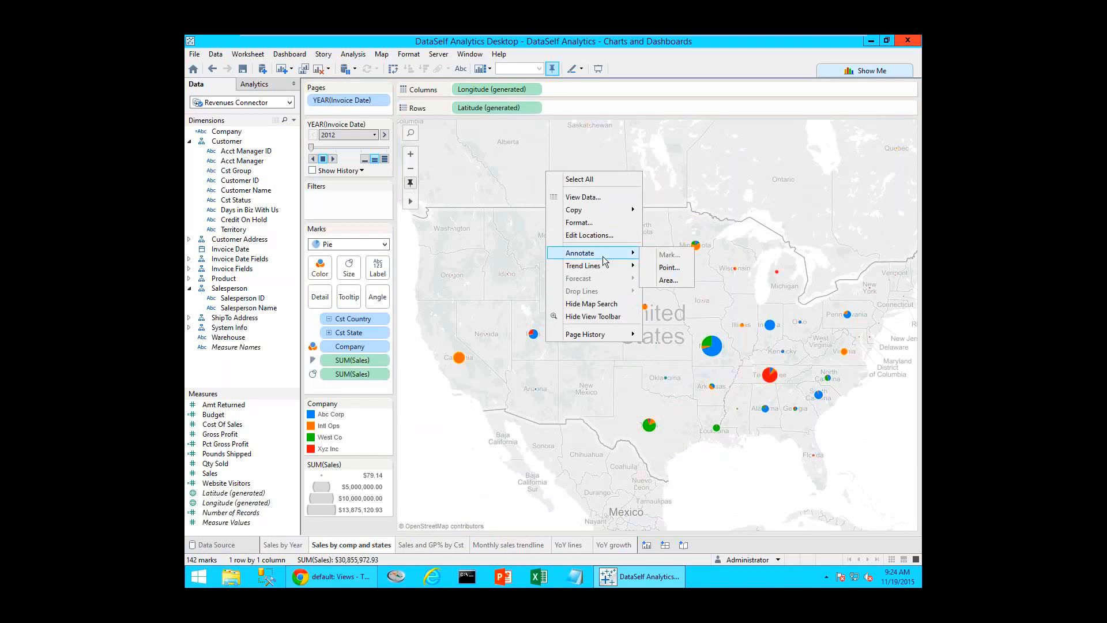
right_click(495, 153)
mouse_move(537, 234)
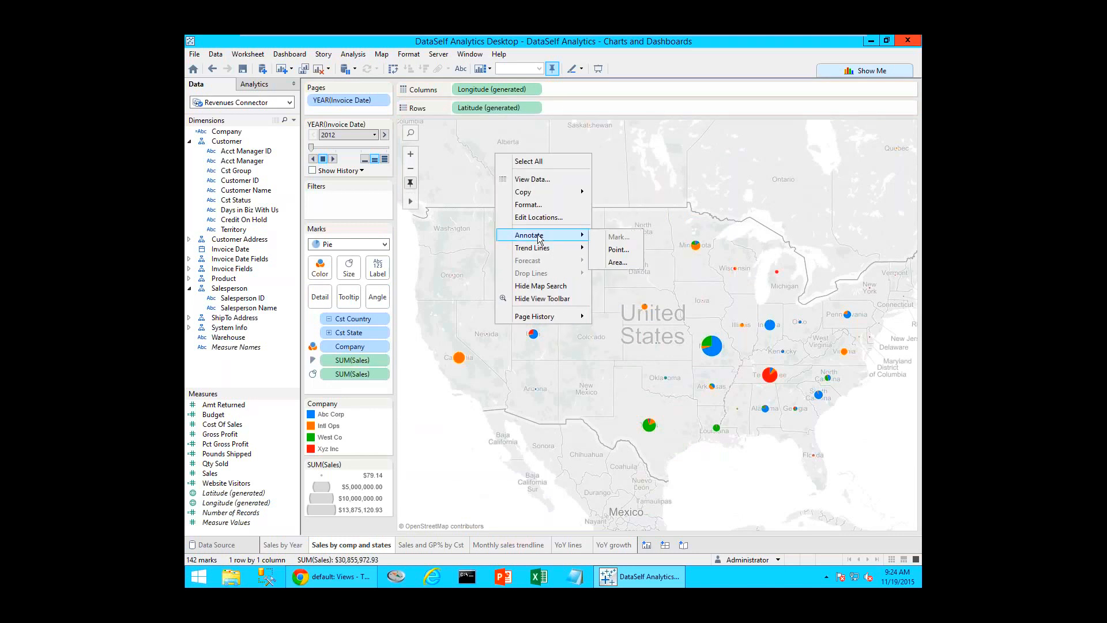
left_click(621, 261)
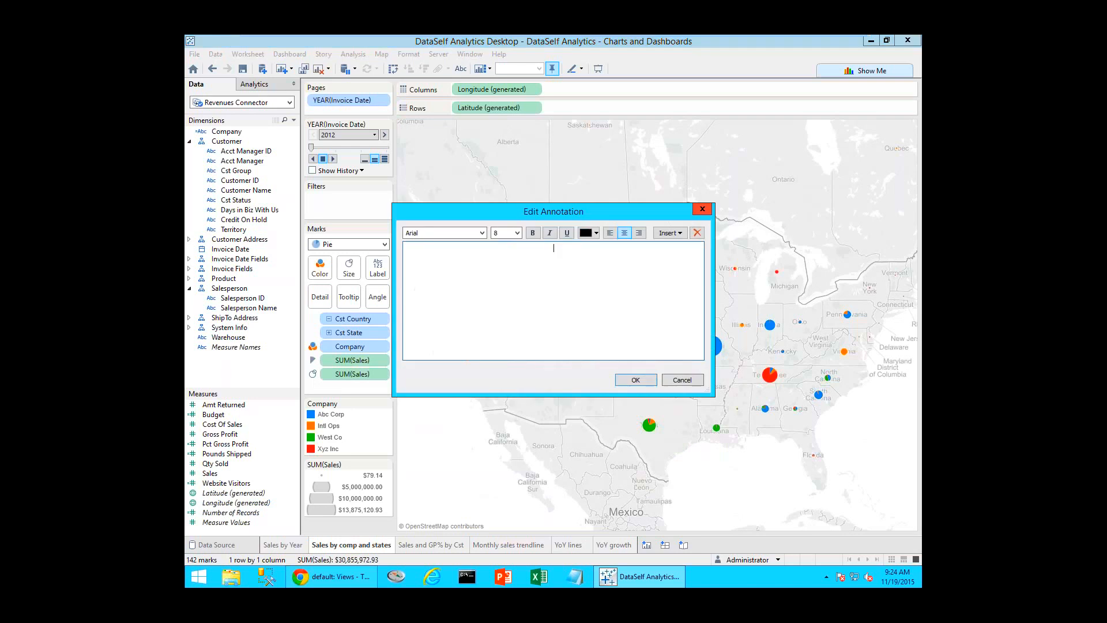
left_click(671, 233)
left_click(689, 314)
left_click_drag(559, 245, 520, 248)
left_click(518, 232)
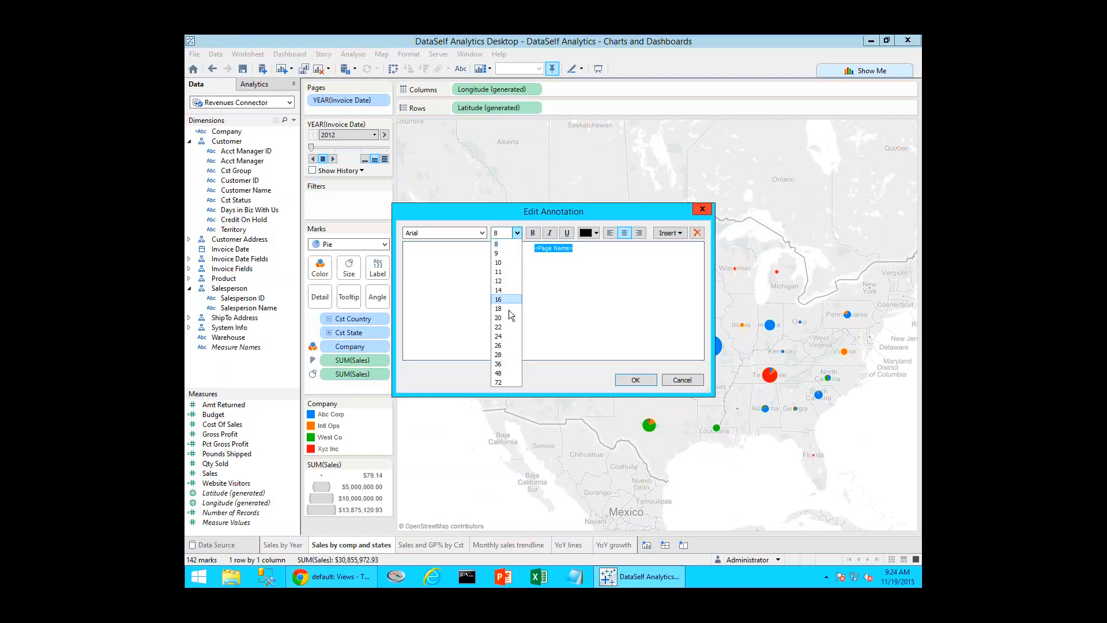
left_click(504, 329)
left_click(635, 379)
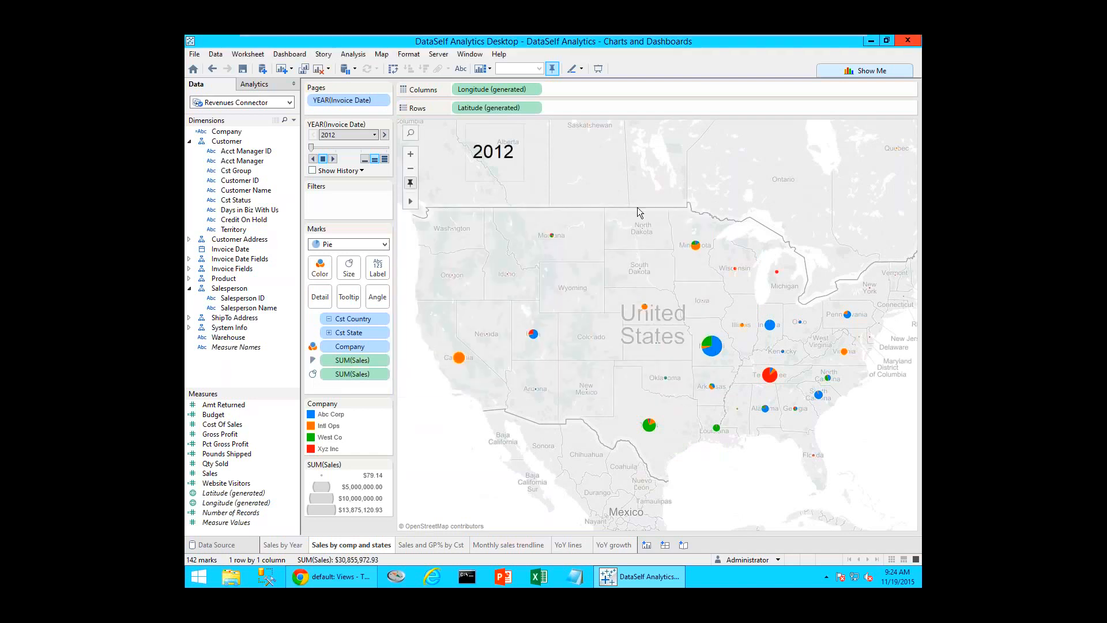
- Move the year annotation onto the Canadian border line above Montana and North Dakota
left_click(522, 172)
mouse_move(524, 152)
left_mouse_down()
mouse_move(592, 152)
mouse_move(587, 206)
left_mouse_up()
left_click(436, 206)
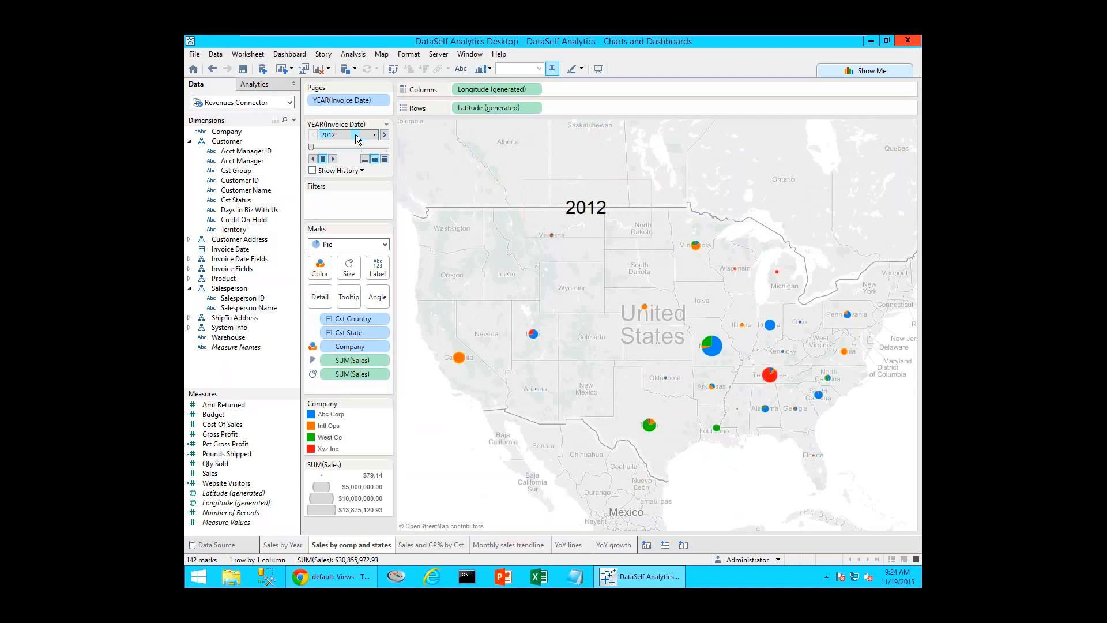
- Advance the year pages to 2015, turn on loop playback and play the map forward through the years
left_click_drag(310, 152, 381, 152)
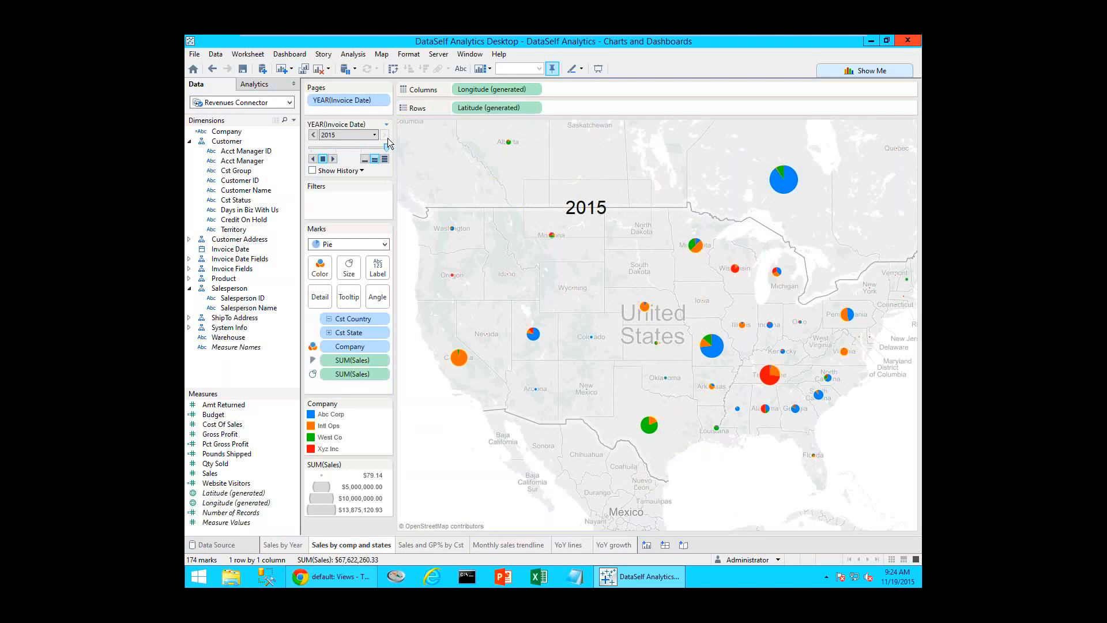
left_click(388, 126)
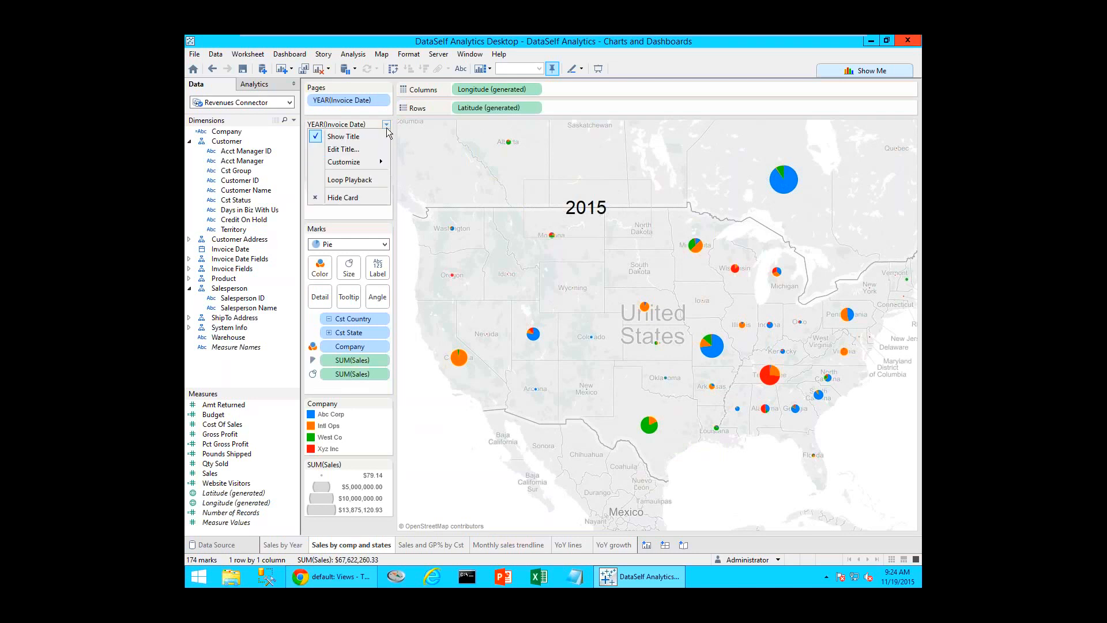
left_click(355, 153)
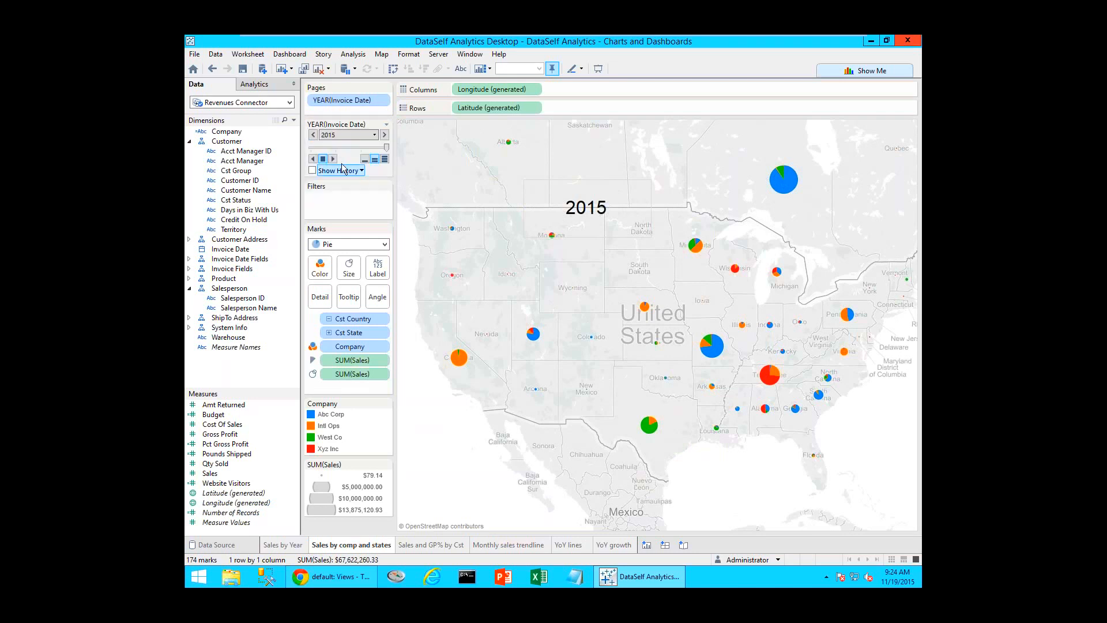
left_click(332, 159)
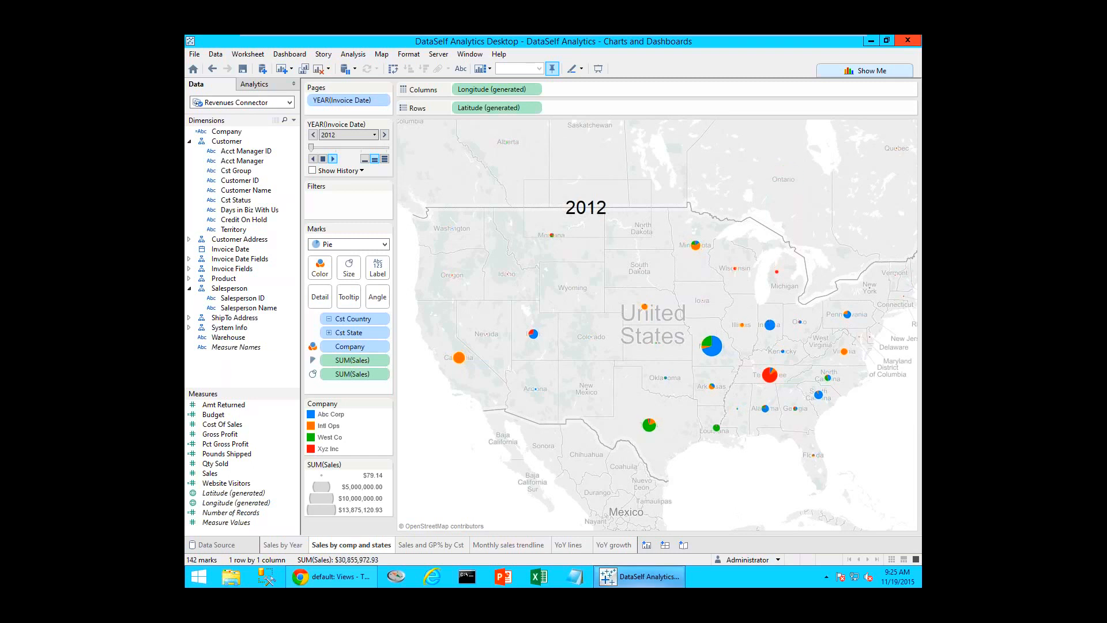
- Create a new dashboard and add the Sales by comp and states map to it
left_click(666, 546)
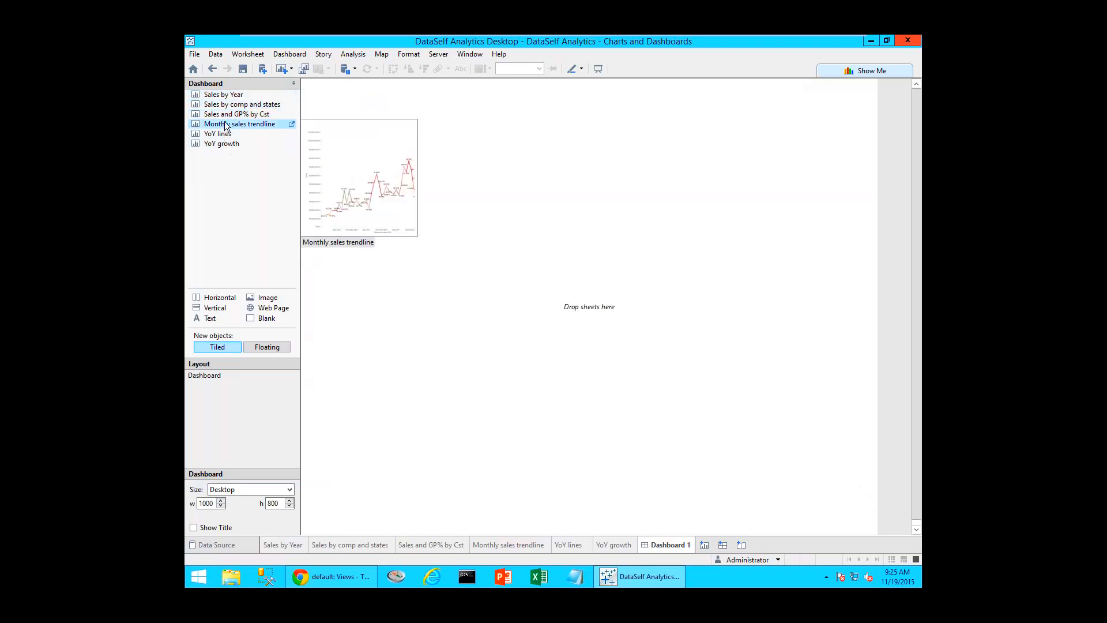
left_click_drag(228, 108, 345, 126)
left_click_drag(480, 157, 480, 158)
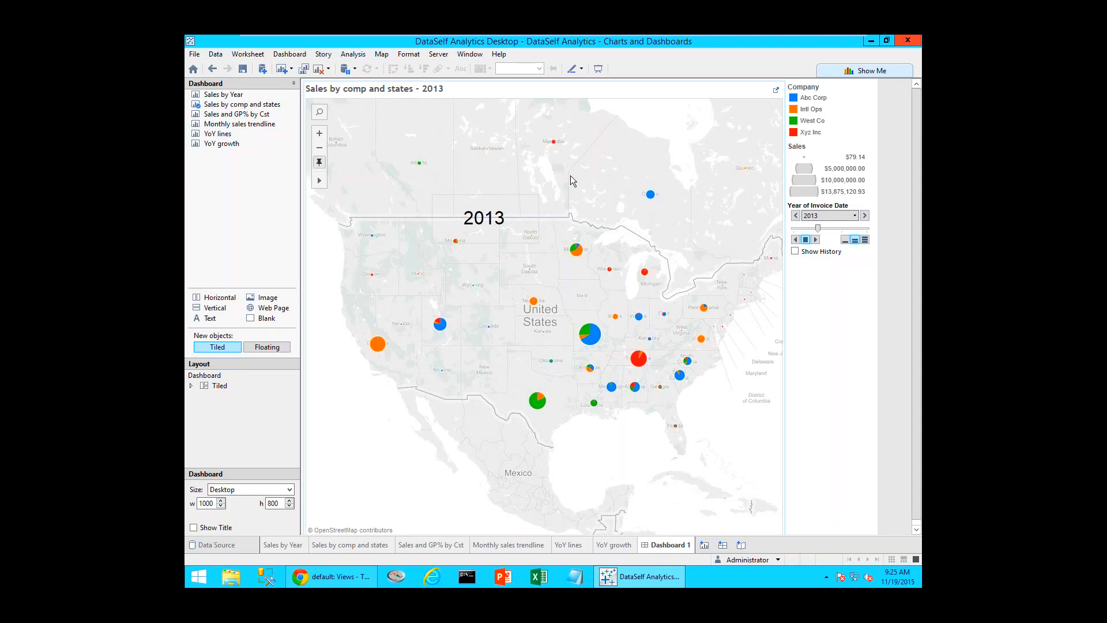
- Add the Monthly sales trendline sheet to the dashboard as a full-width tile below the map
left_click(229, 128)
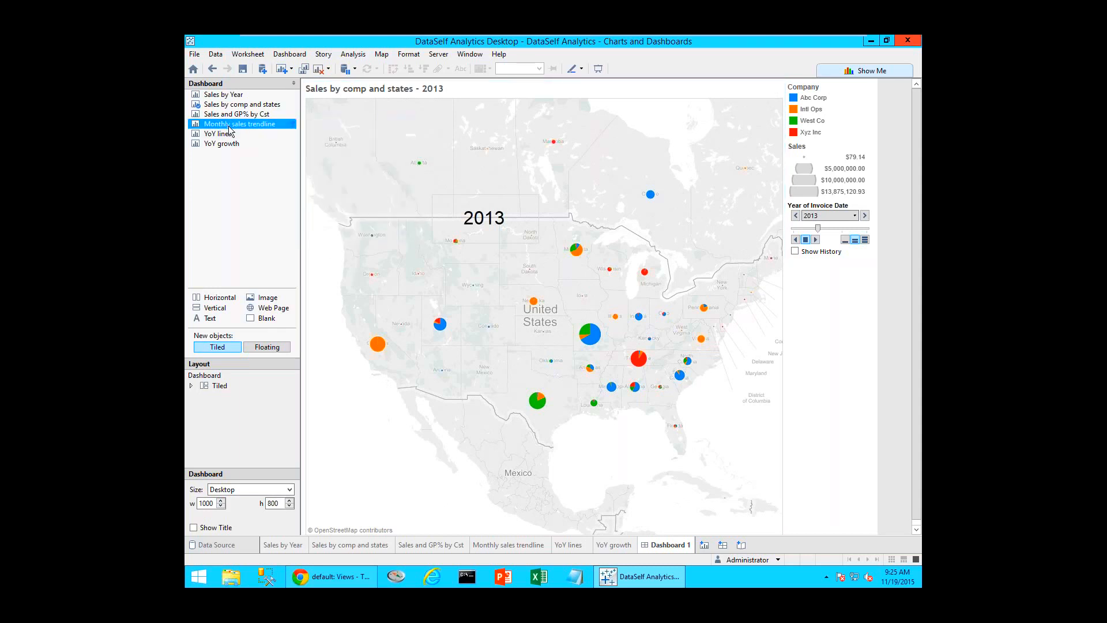
left_click_drag(229, 127, 341, 199)
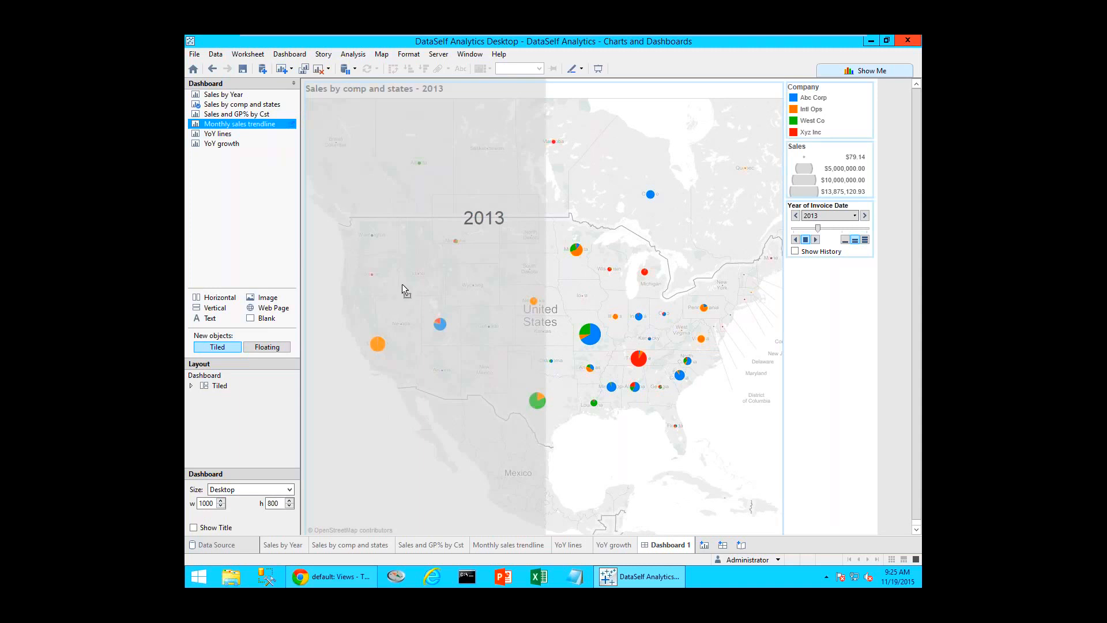
left_click_drag(440, 254, 565, 395)
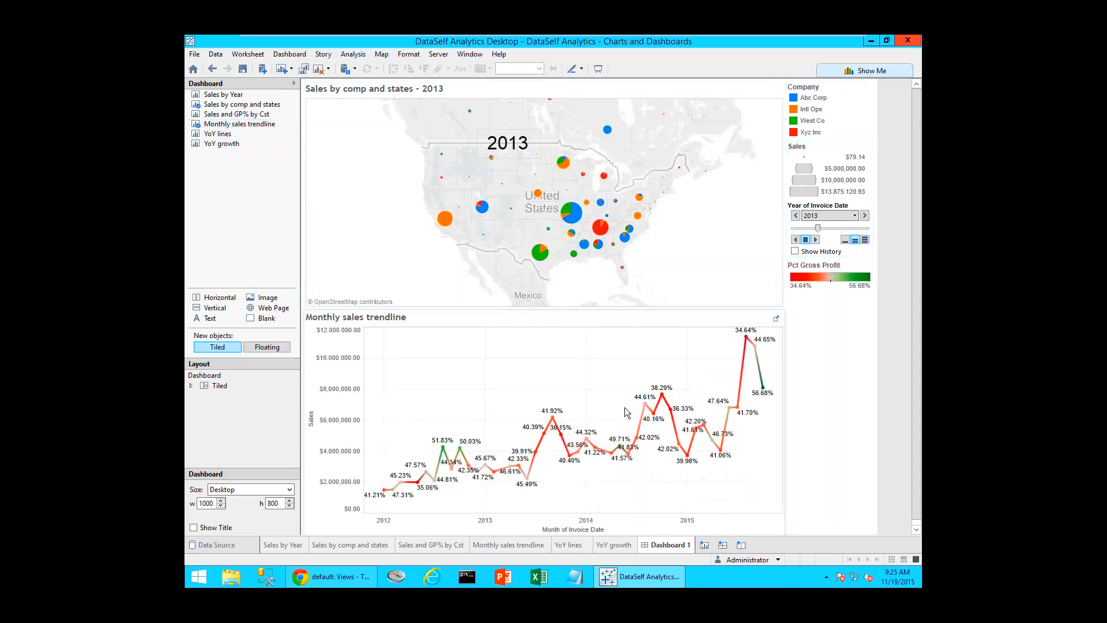
mouse_move(720, 450)
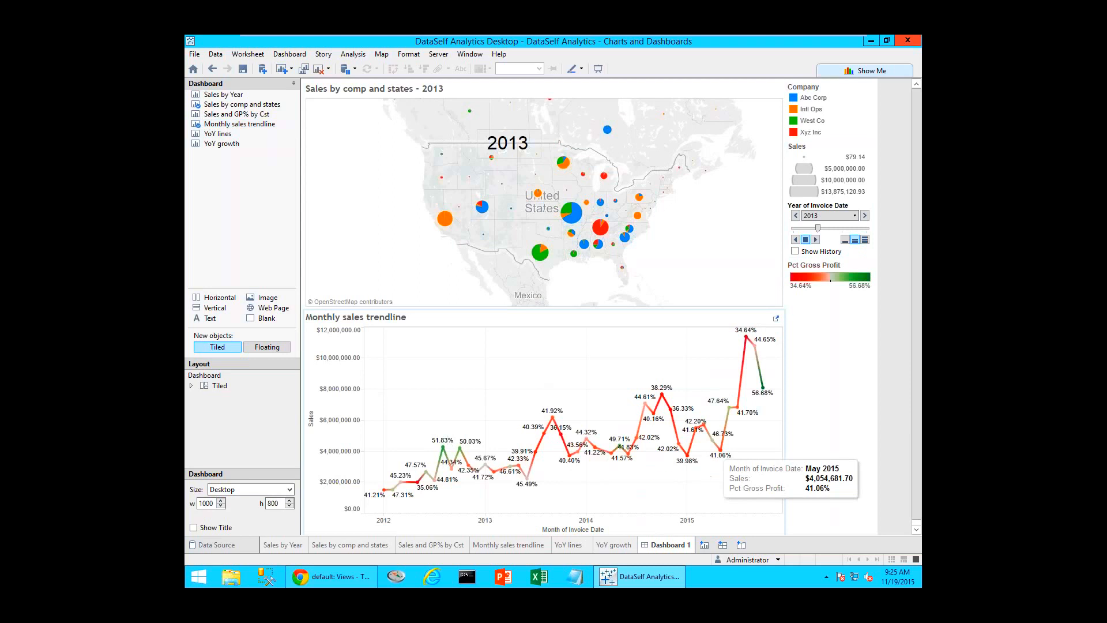
- Add the YoY growth sheet beside the trendline, and widen the trendline tile to reduce the width of YoY growth
mouse_move(225, 147)
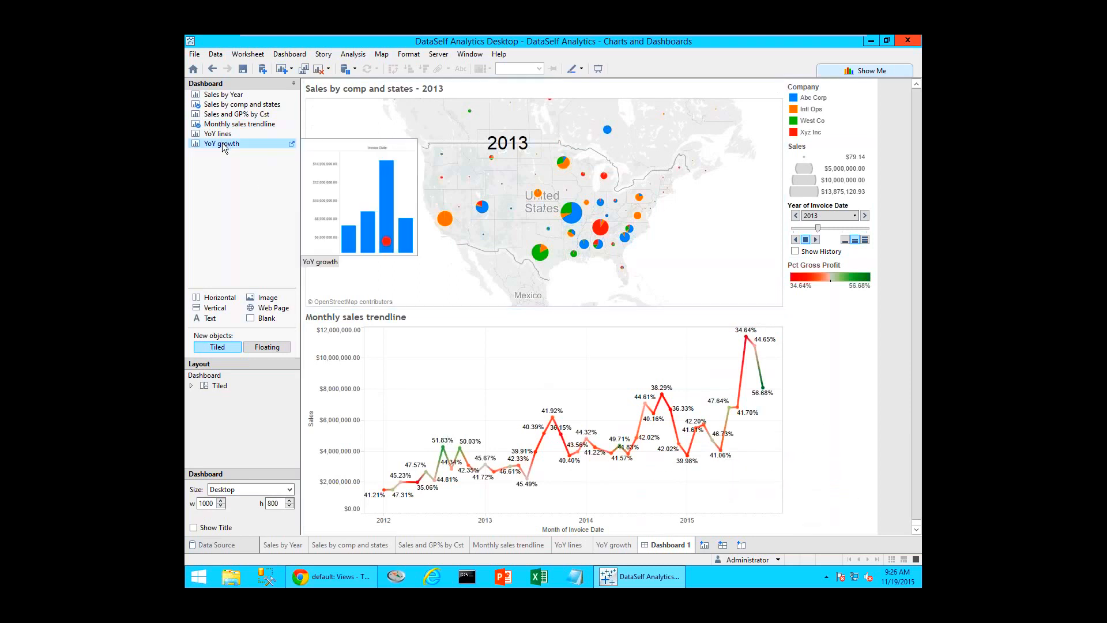
left_click(223, 142)
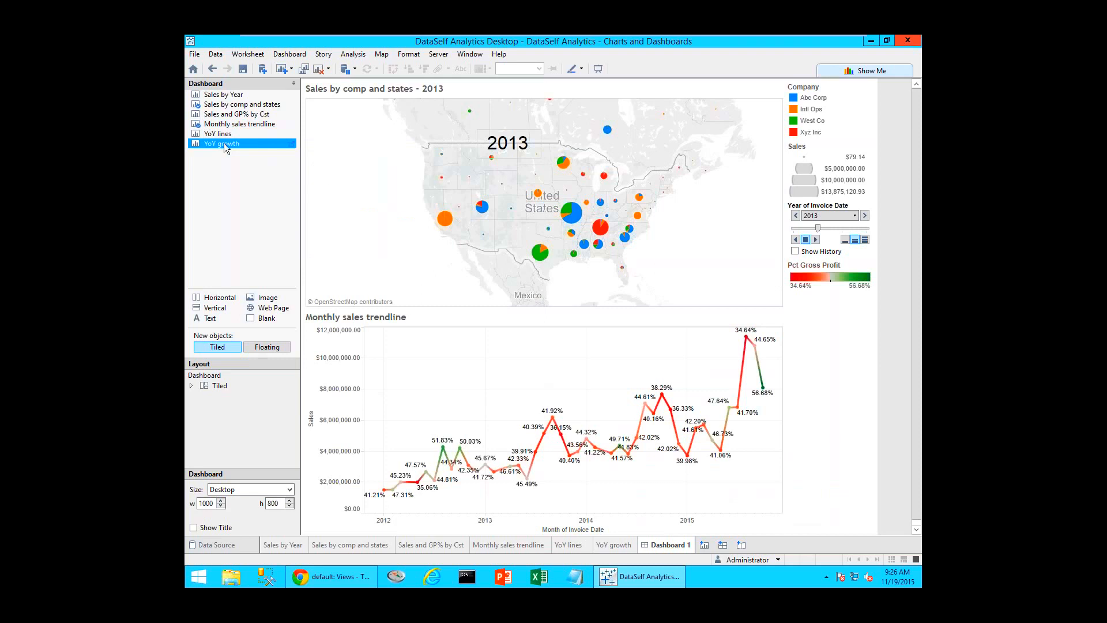
left_click_drag(224, 143, 655, 424)
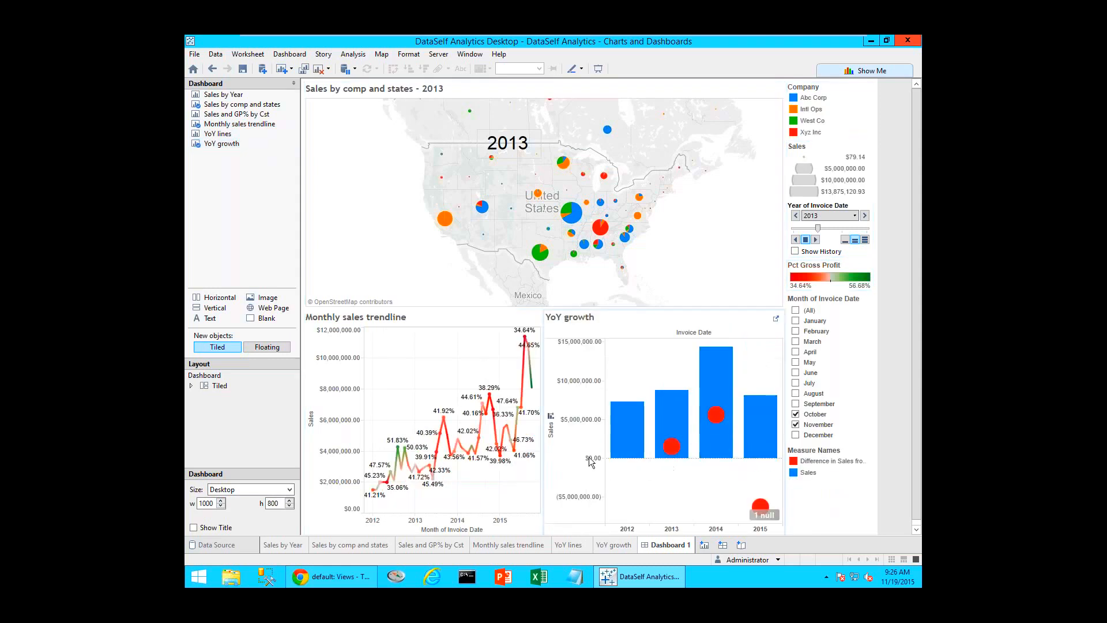
left_click_drag(544, 465, 615, 466)
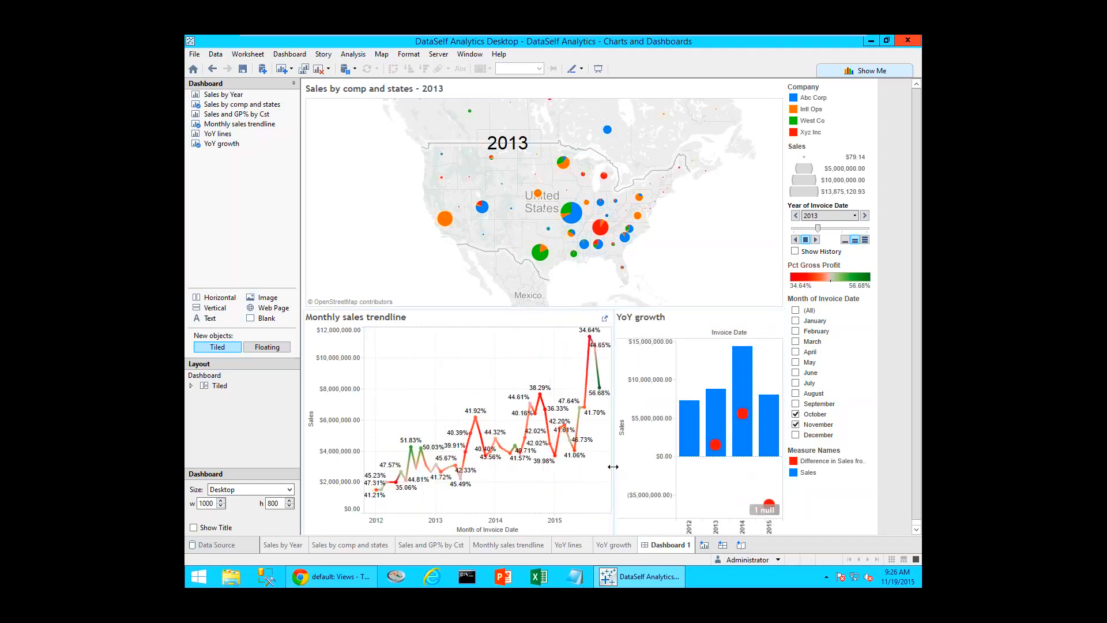
- Make the Company color legend floating and place it over the map's lower-left corner
left_click(361, 254)
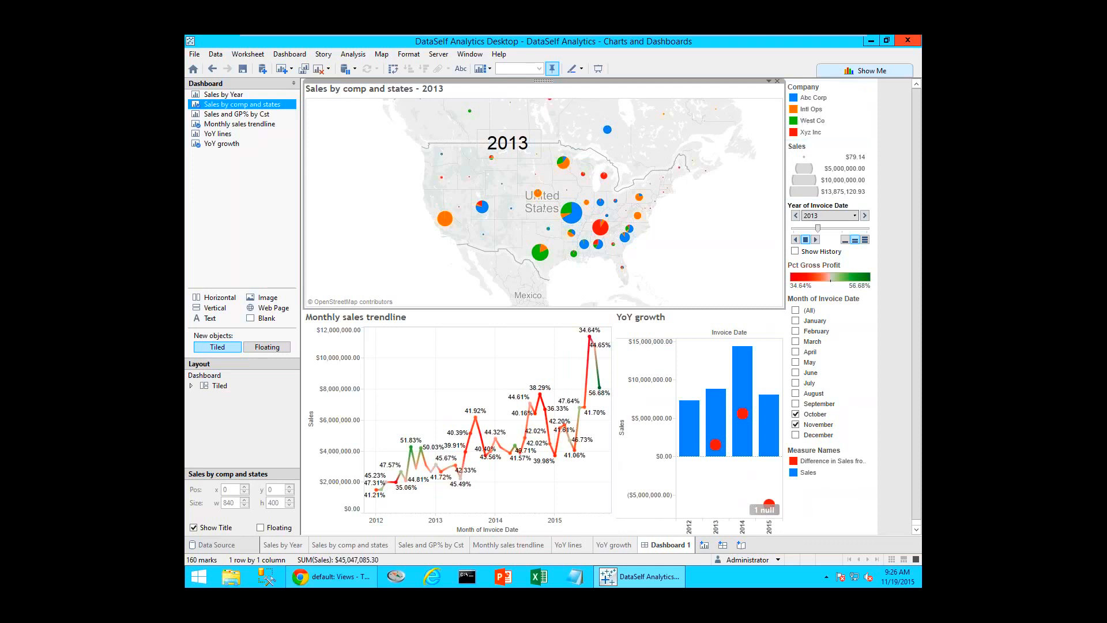
left_click(842, 113)
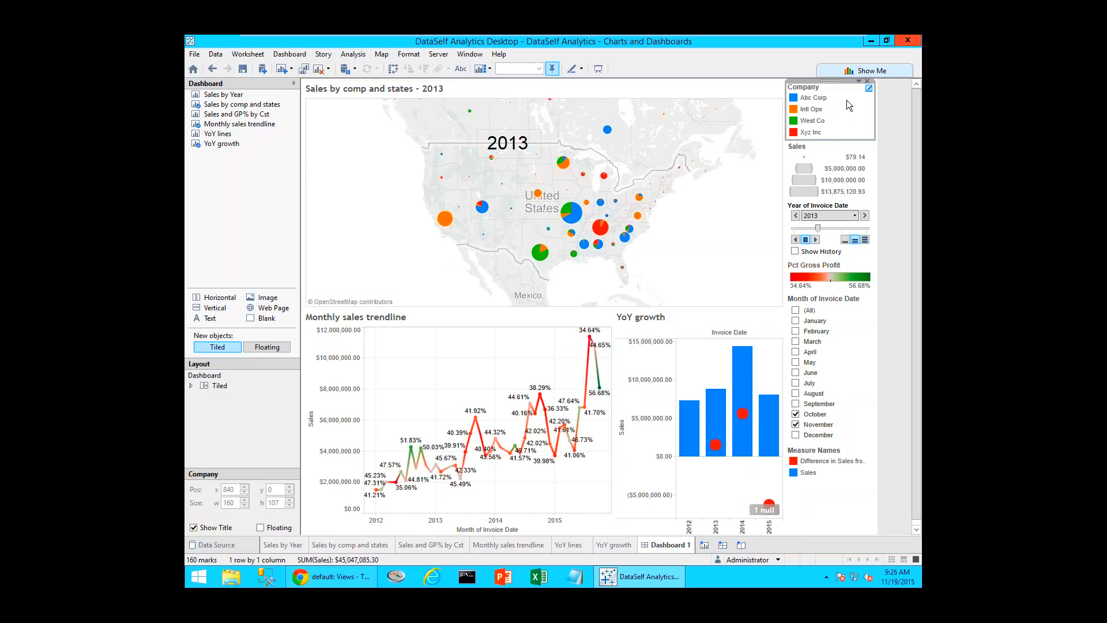
left_click(859, 81)
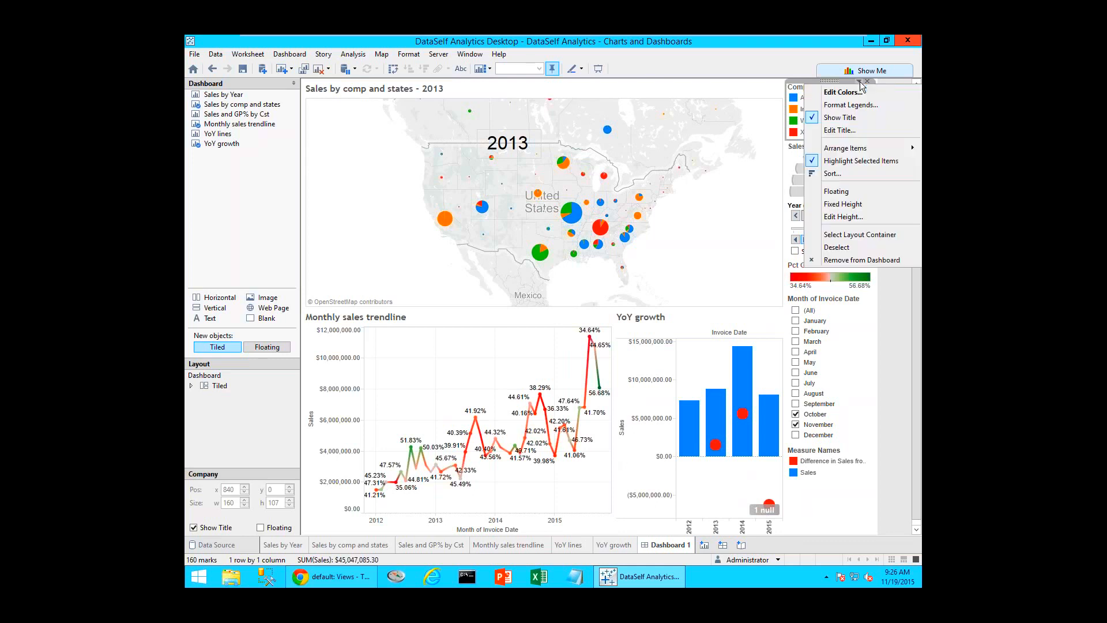
left_click(850, 197)
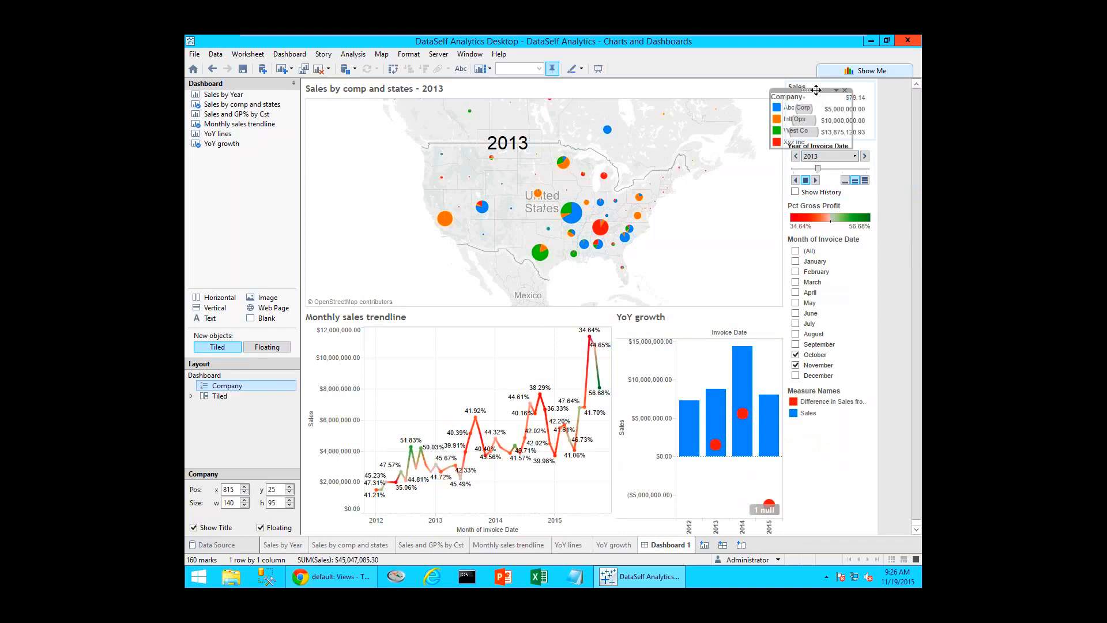
left_click_drag(821, 96, 360, 224)
left_click(532, 237)
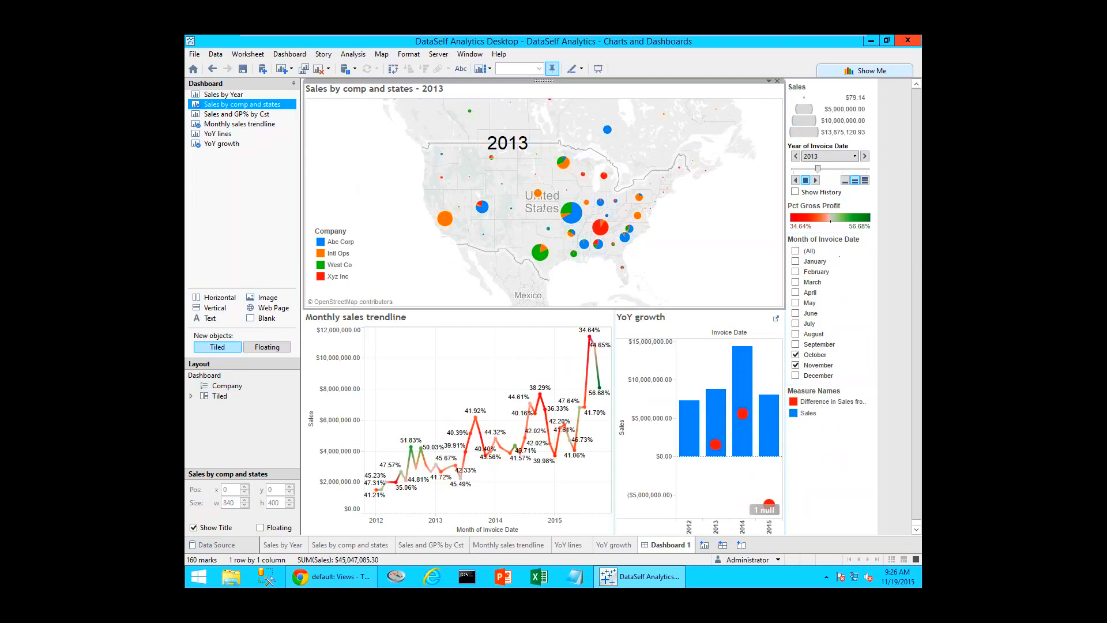
- Include September, August, July, June and May in the Month of Invoice Date filter
mouse_move(747, 407)
left_click(796, 344)
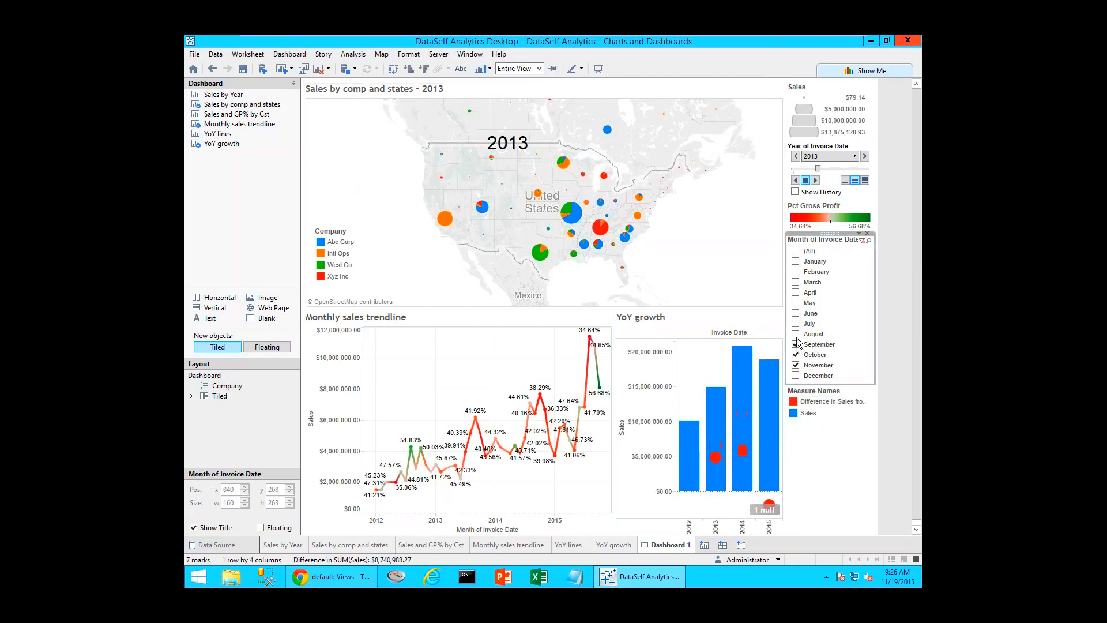
left_click(796, 334)
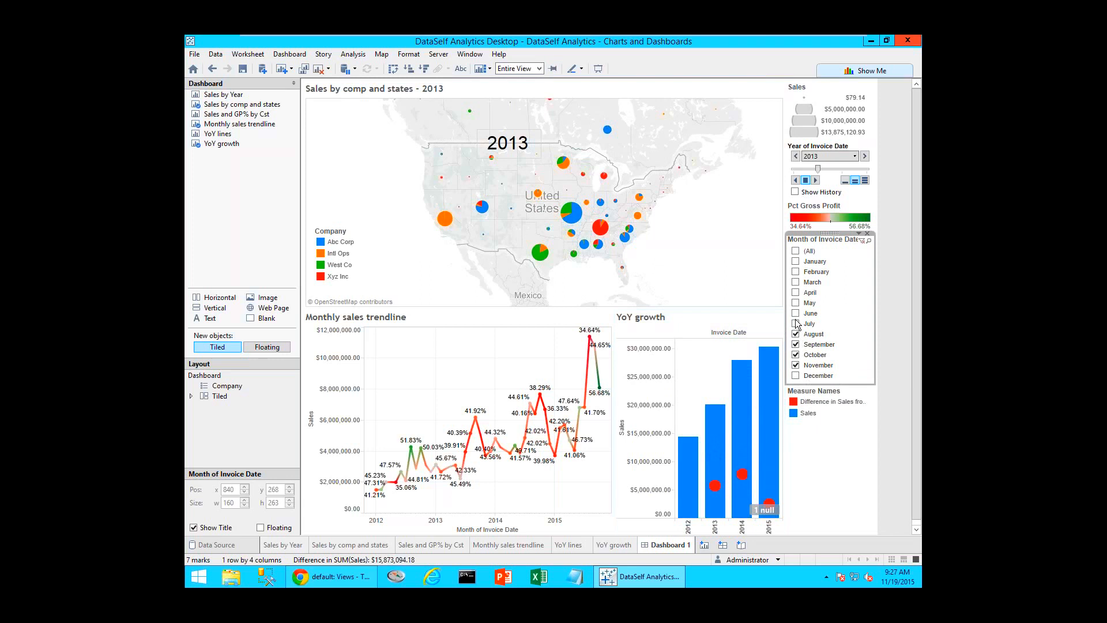
left_click(796, 324)
left_click(796, 313)
left_click(797, 303)
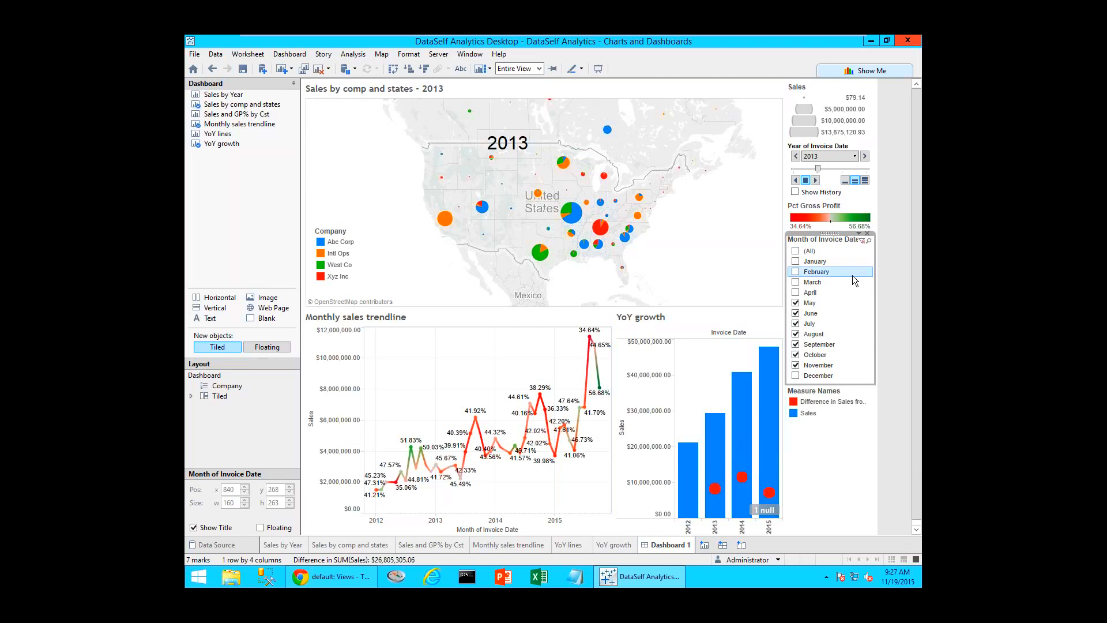
- Apply the Month of Invoice Date filter to all worksheets using this data source
left_click(859, 234)
mouse_move(856, 260)
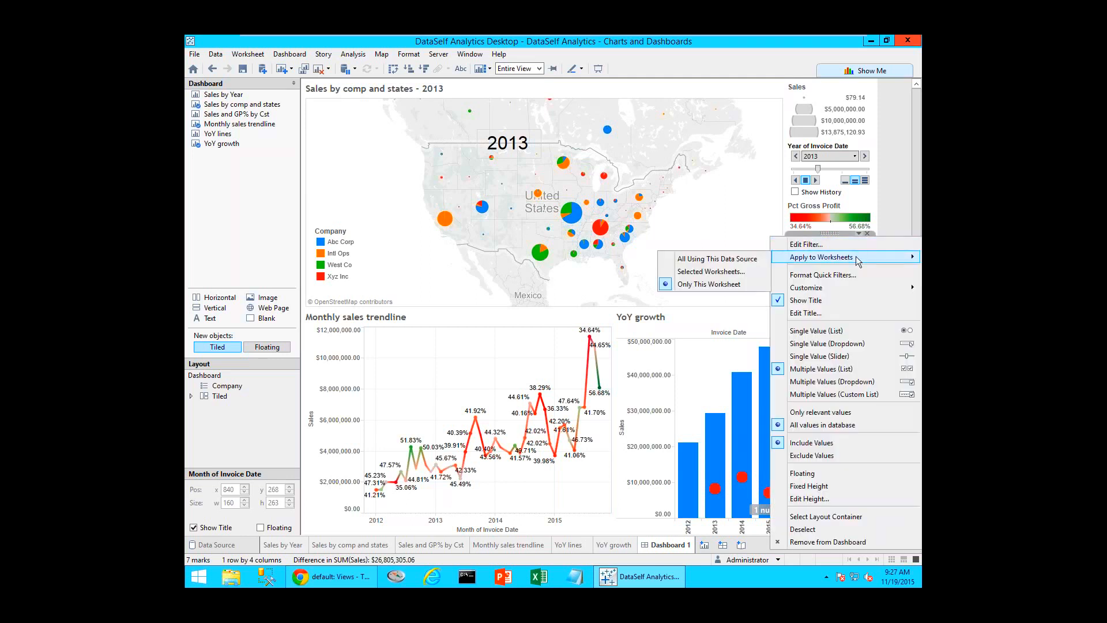
left_click(708, 260)
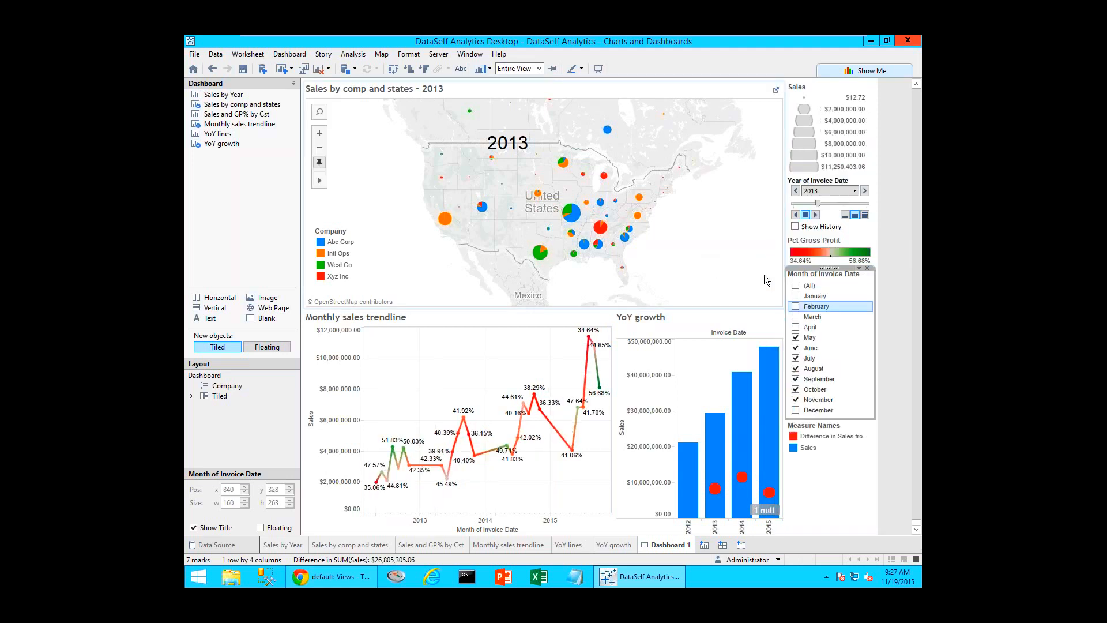
- Exclude May, June, July and August from the Month of Invoice Date filter
left_click(796, 338)
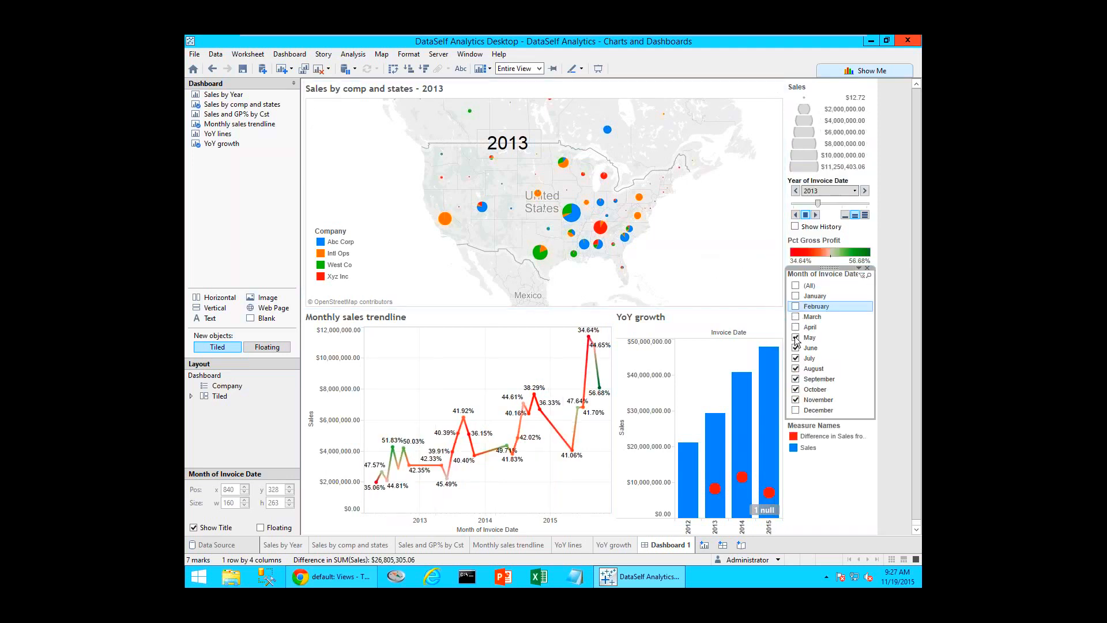
left_click(796, 337)
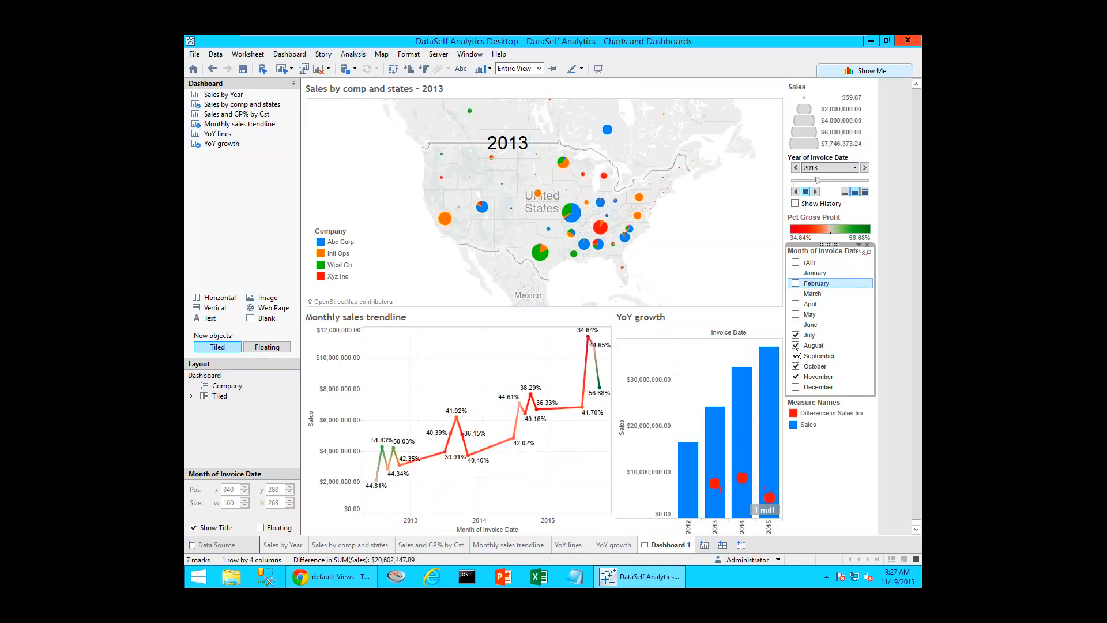
left_click(796, 347)
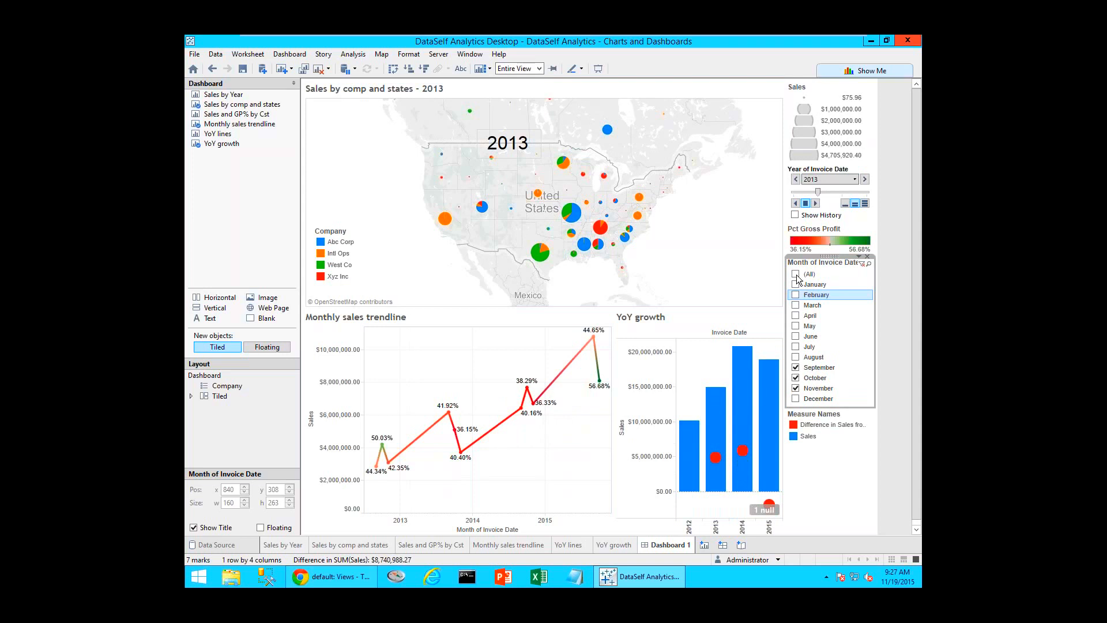
- Include all months in the Month of Invoice Date filter, and exclude February, March and April
left_click(796, 275)
left_click(796, 272)
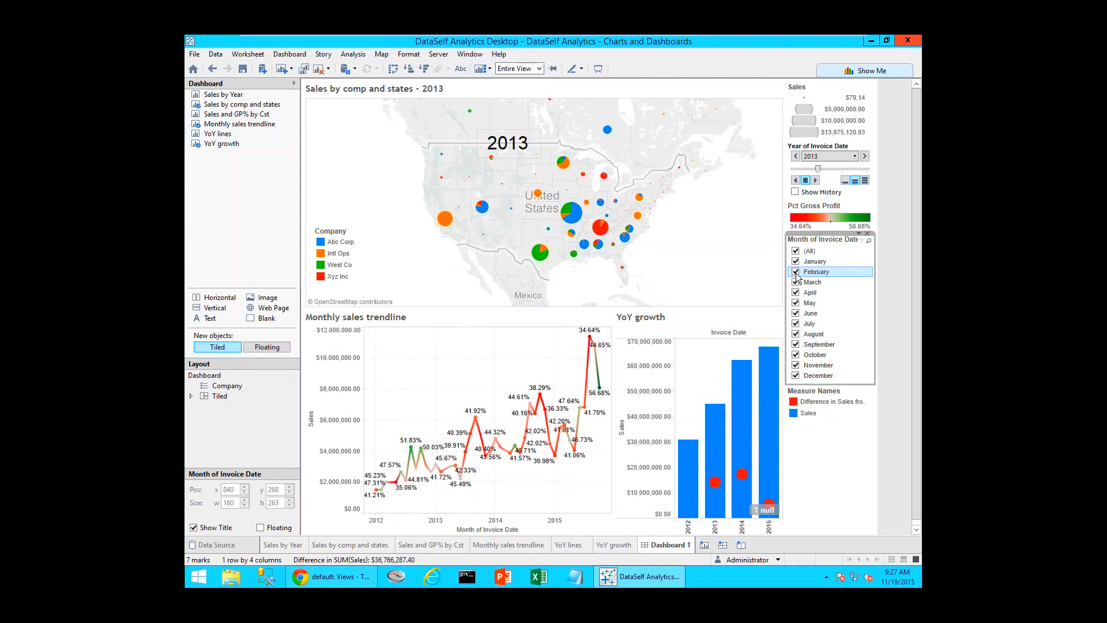
left_click(796, 282)
left_click(796, 292)
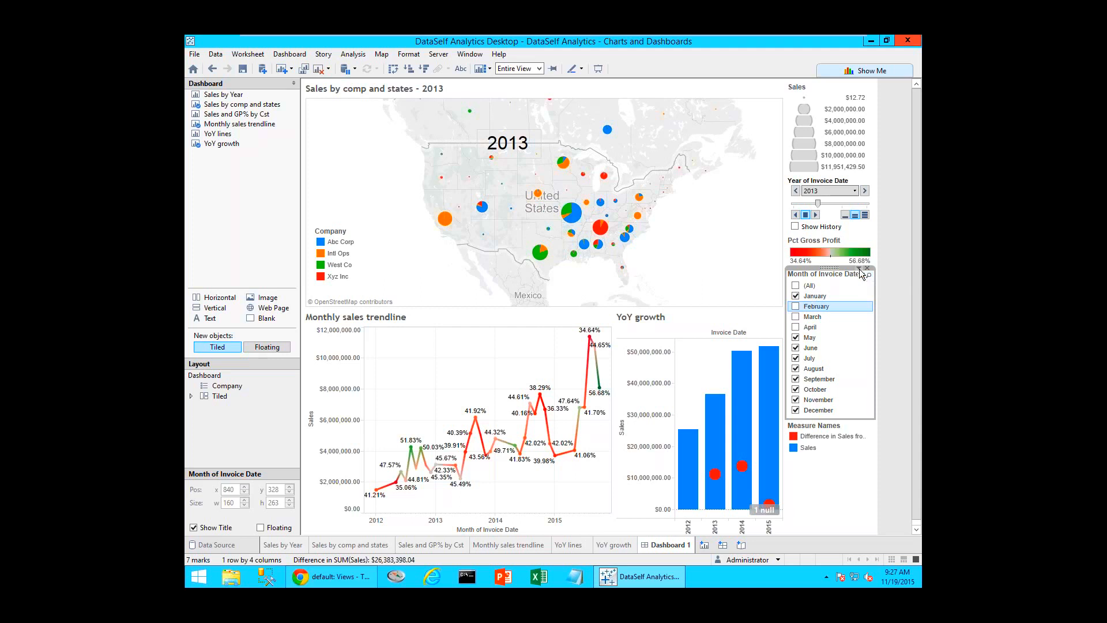
- Review which worksheets the Month of Invoice Date filter applies to
left_click(859, 269)
mouse_move(859, 292)
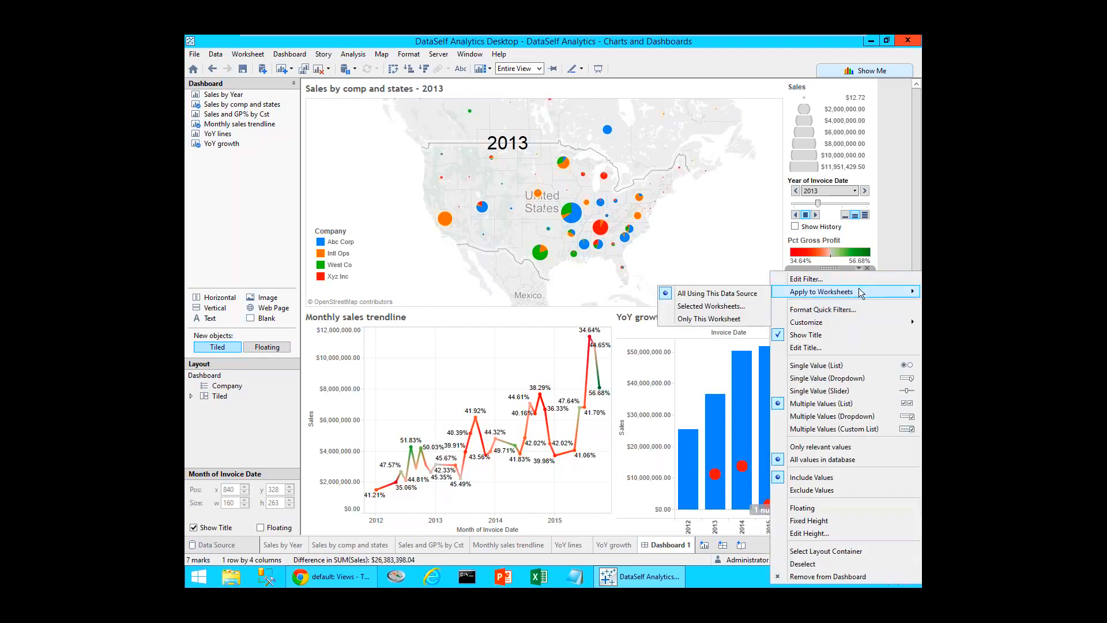
left_click(728, 236)
left_click(728, 241)
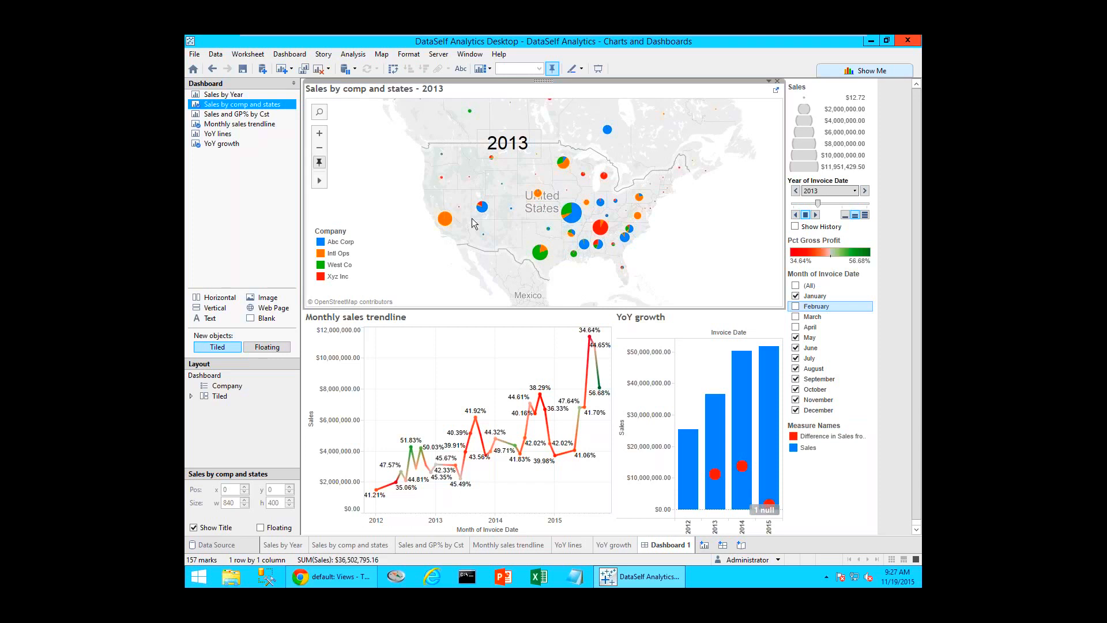
- Lasso the sales marks in the southwestern United States on the map and clear the selection
mouse_move(318, 178)
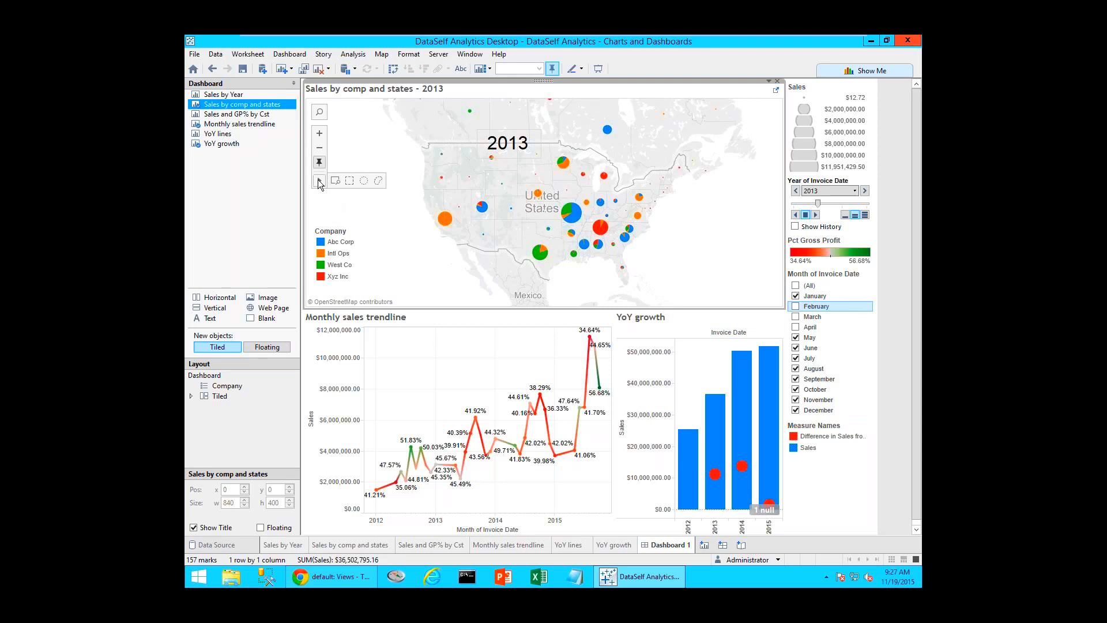
left_click(378, 182)
mouse_move(411, 240)
left_mouse_down()
mouse_move(431, 208)
mouse_move(496, 199)
mouse_move(424, 253)
mouse_move(413, 242)
left_mouse_up()
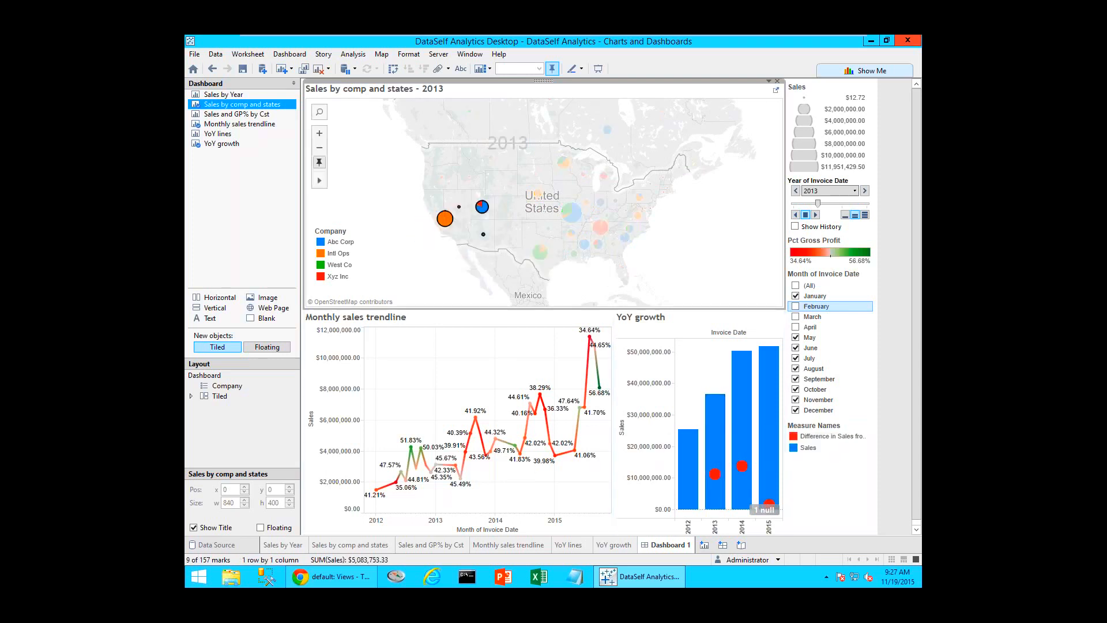
left_click(703, 240)
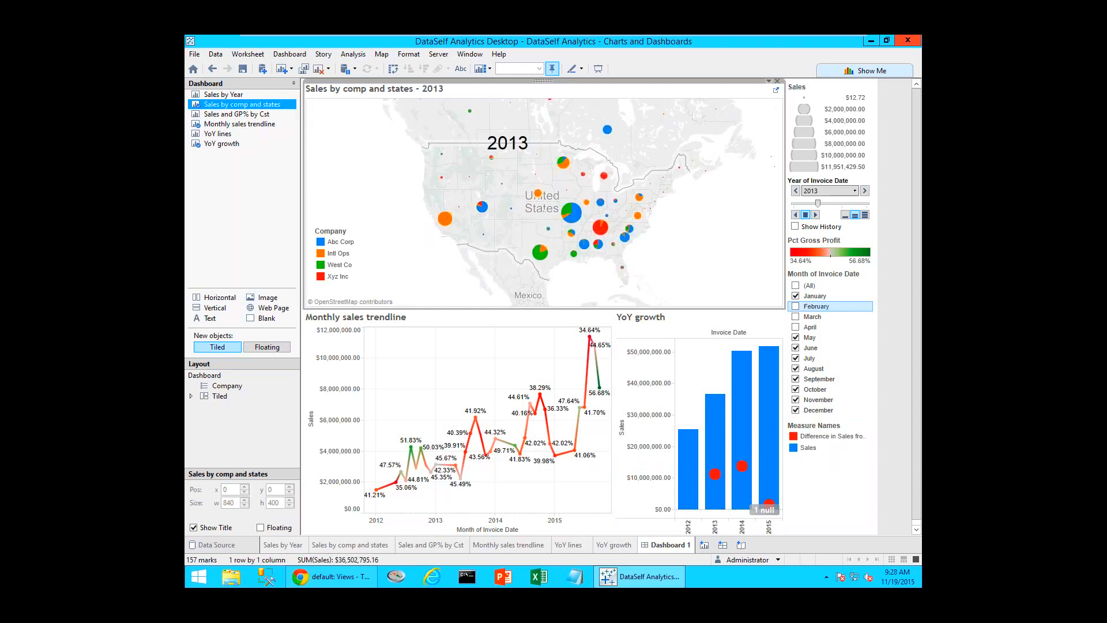
- Use the Sales by comp and states map as a filter and test it on the California and Texas marks
left_click(769, 81)
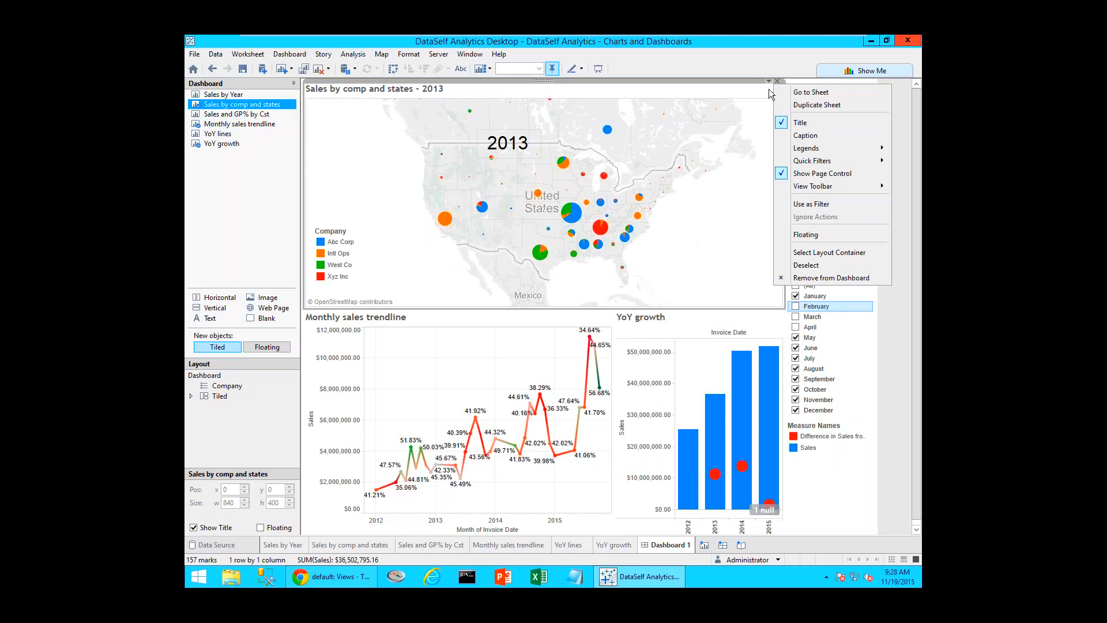
left_click(806, 204)
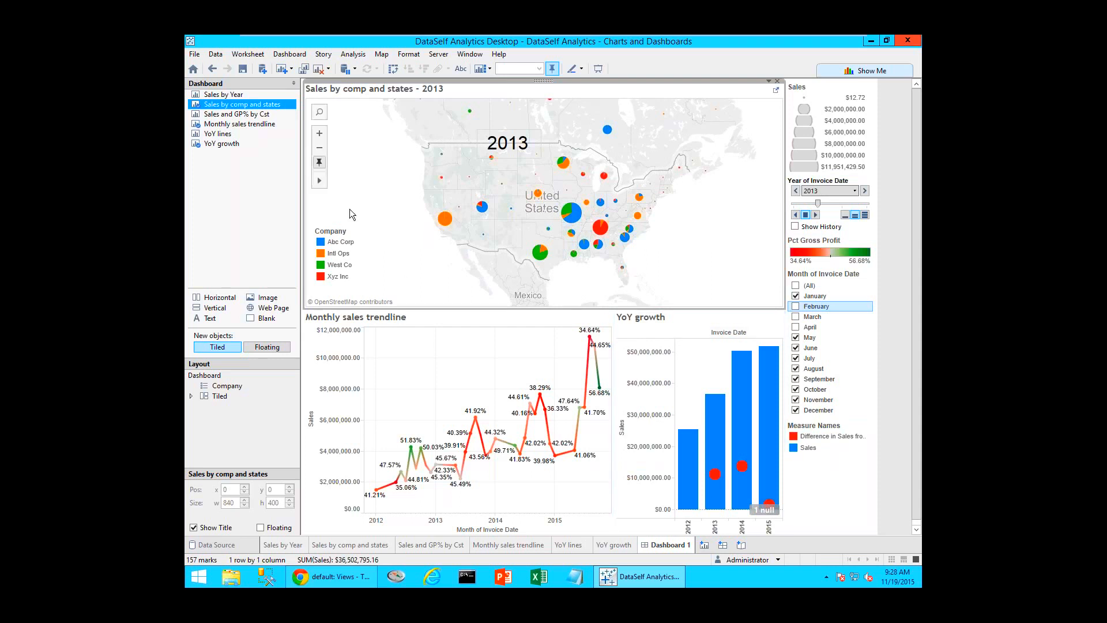
mouse_move(321, 184)
mouse_move(444, 206)
left_mouse_down()
mouse_move(434, 224)
mouse_move(464, 247)
mouse_move(541, 241)
mouse_move(508, 269)
mouse_move(456, 248)
mouse_move(430, 219)
left_mouse_up()
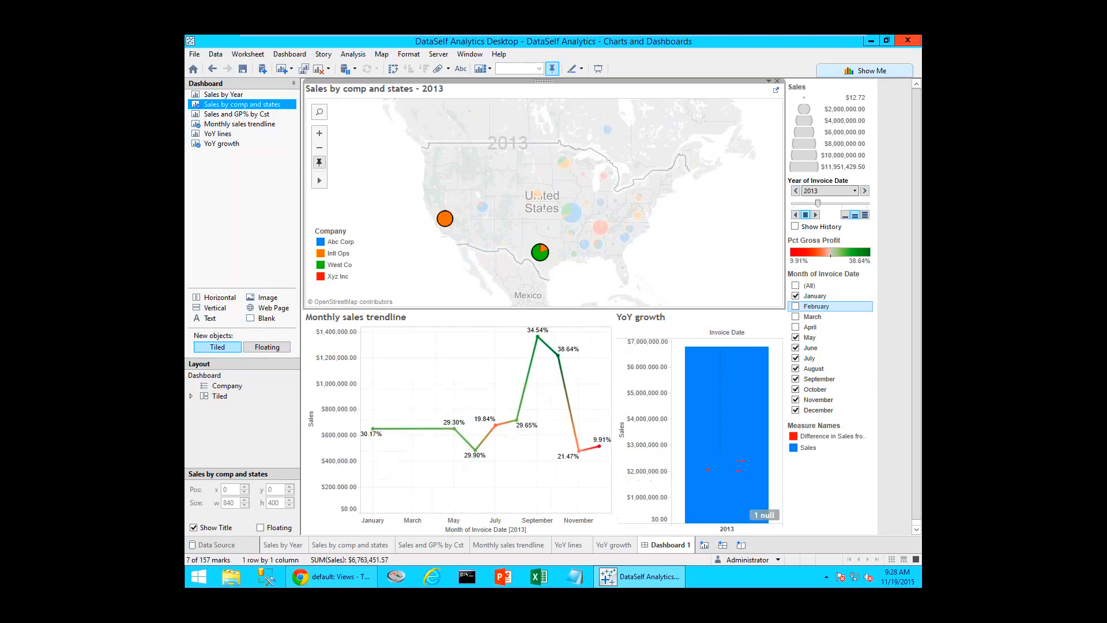
left_click(424, 231)
- Test the map filter on a group of marks in the south-central and southeastern states and clear the selection
mouse_move(314, 186)
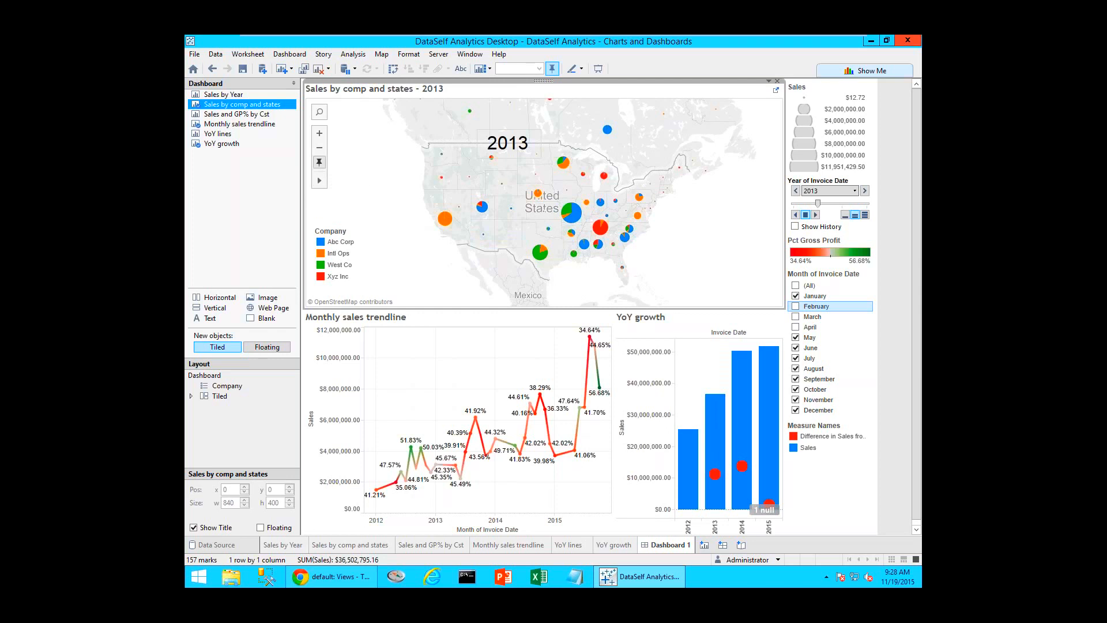
mouse_move(594, 273)
left_mouse_down()
mouse_move(560, 245)
mouse_move(588, 198)
mouse_move(609, 230)
mouse_move(595, 272)
left_mouse_up()
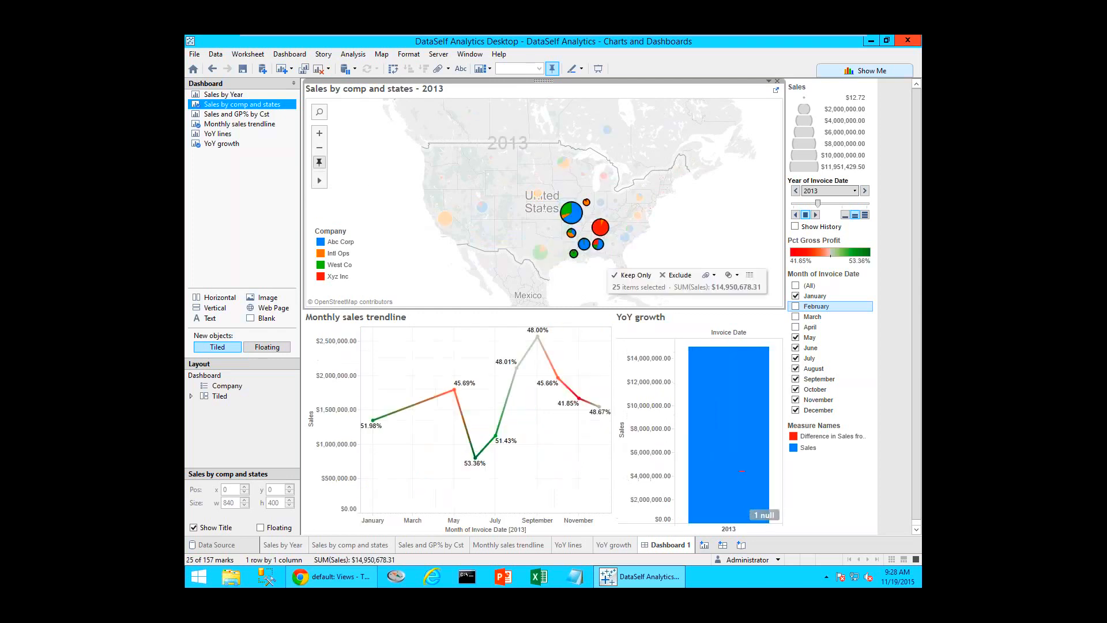
left_click(706, 242)
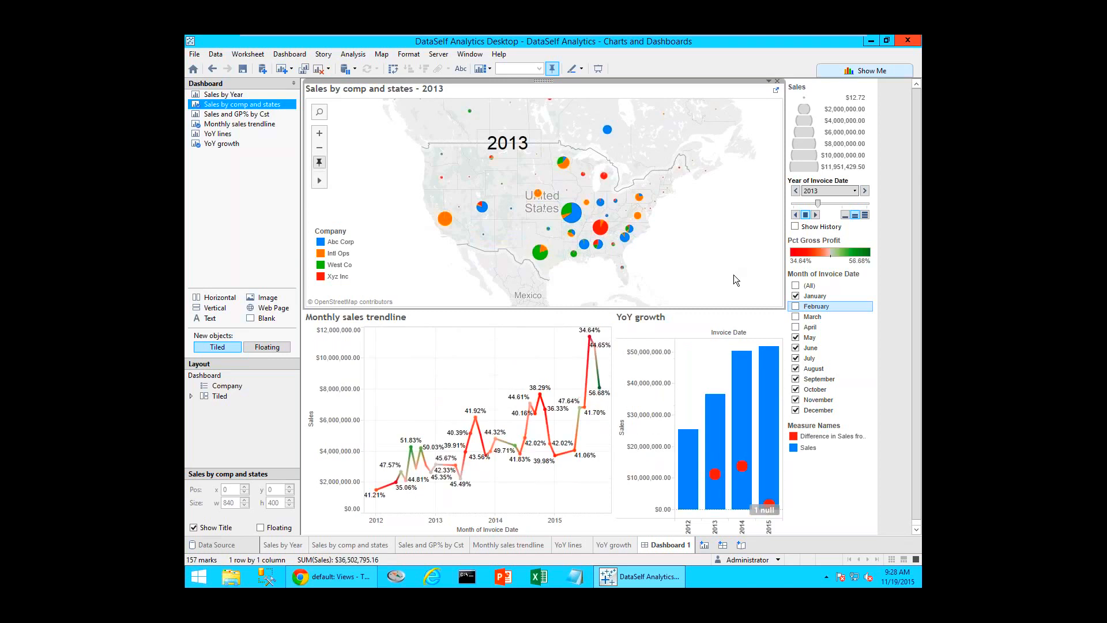
- Use the YoY growth chart as a filter and filter the dashboard by its 2015 Sales bar
left_click(748, 318)
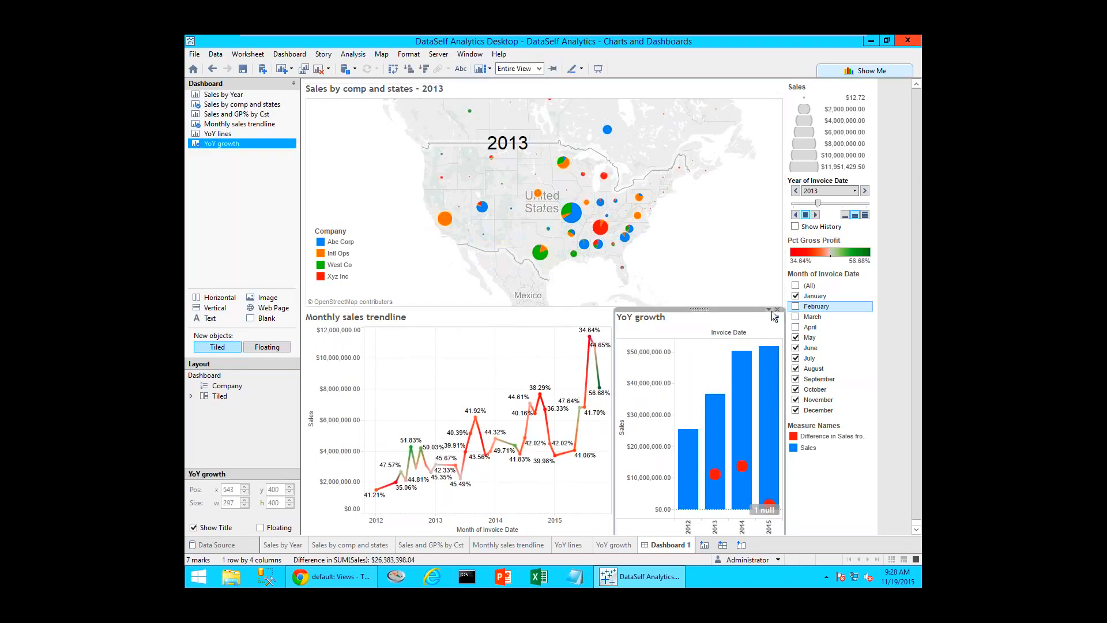
left_click(770, 310)
left_click(809, 443)
left_click(760, 435)
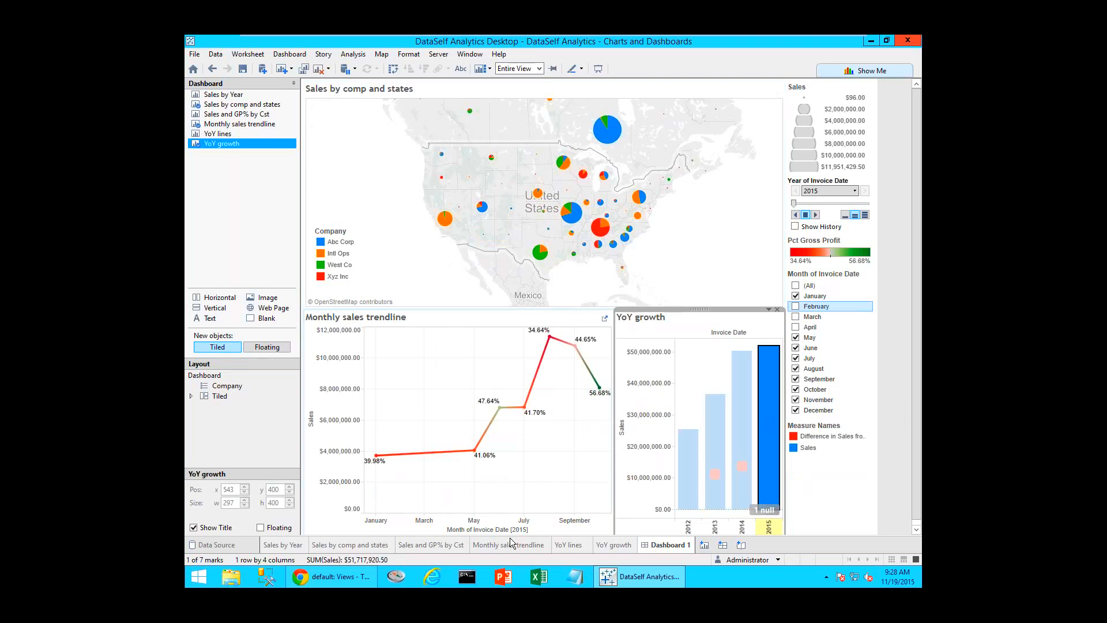
left_click(706, 260)
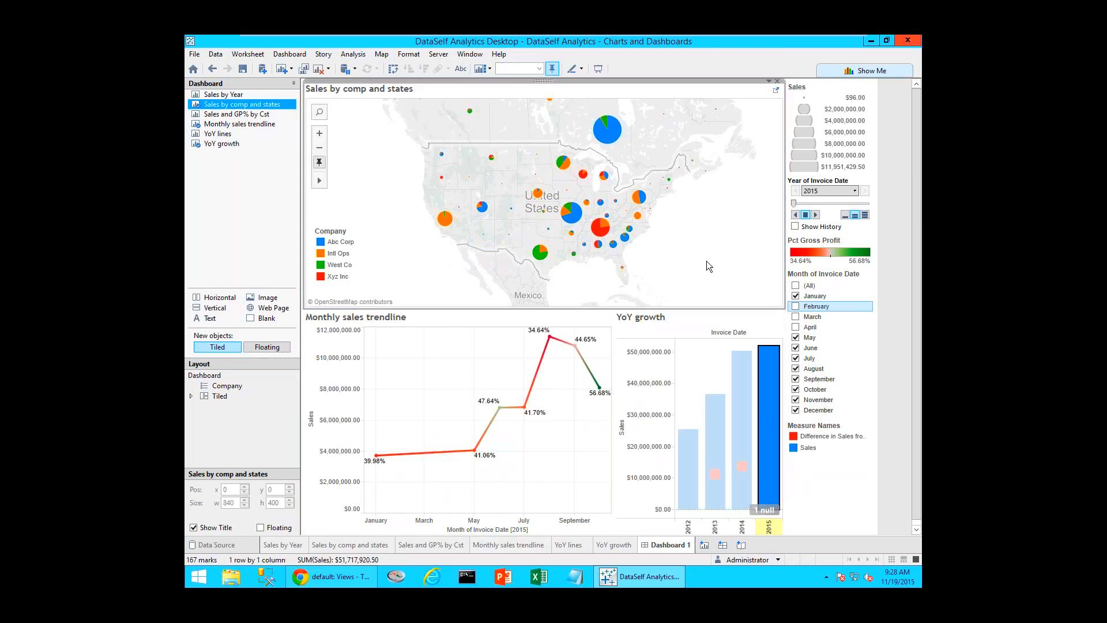
- Check the worksheet scope options of the Month of Invoice Date filter again
left_click(864, 303)
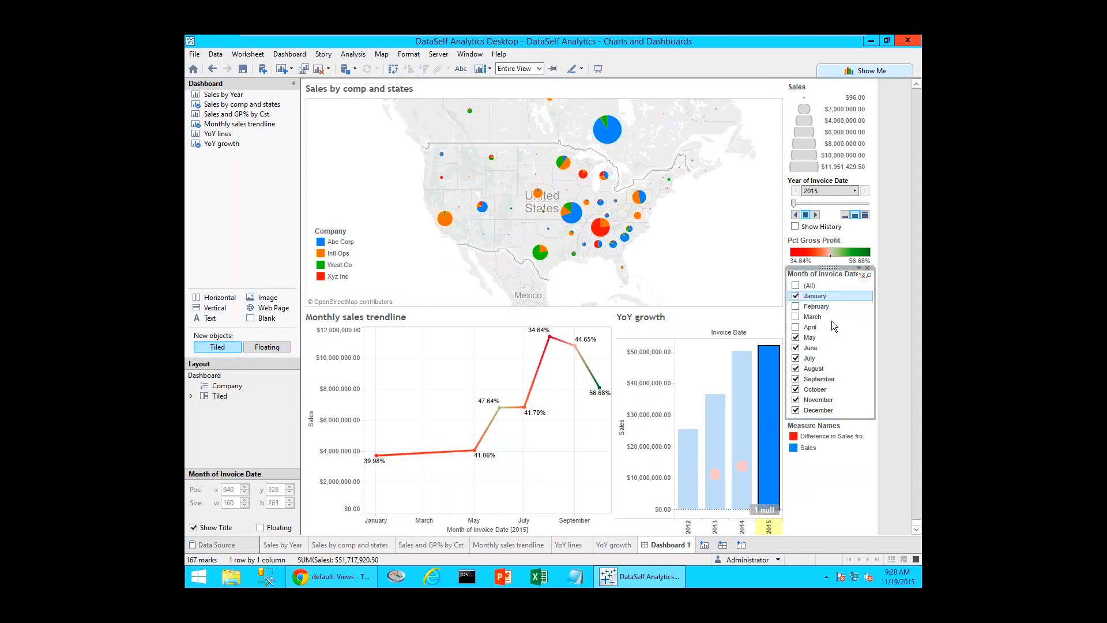
left_click(859, 270)
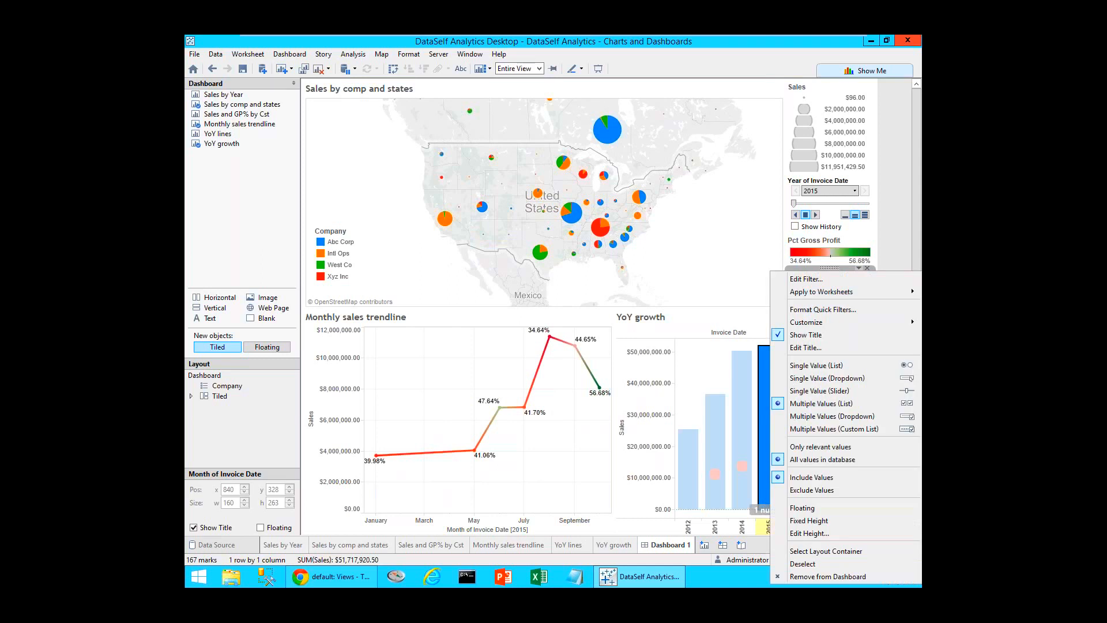
mouse_move(862, 295)
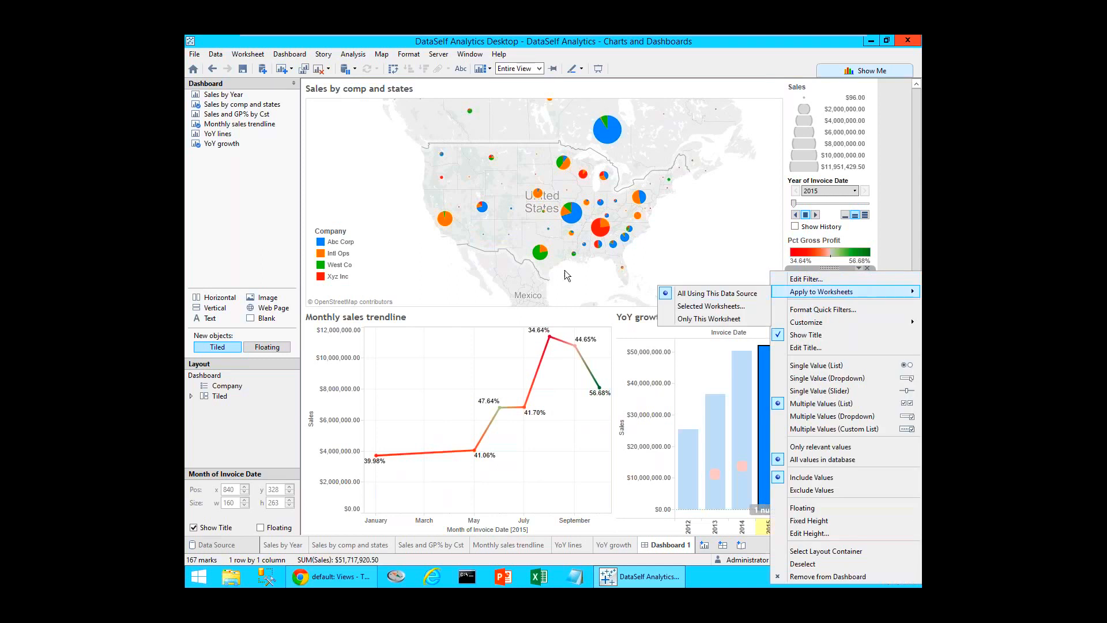
left_click(339, 165)
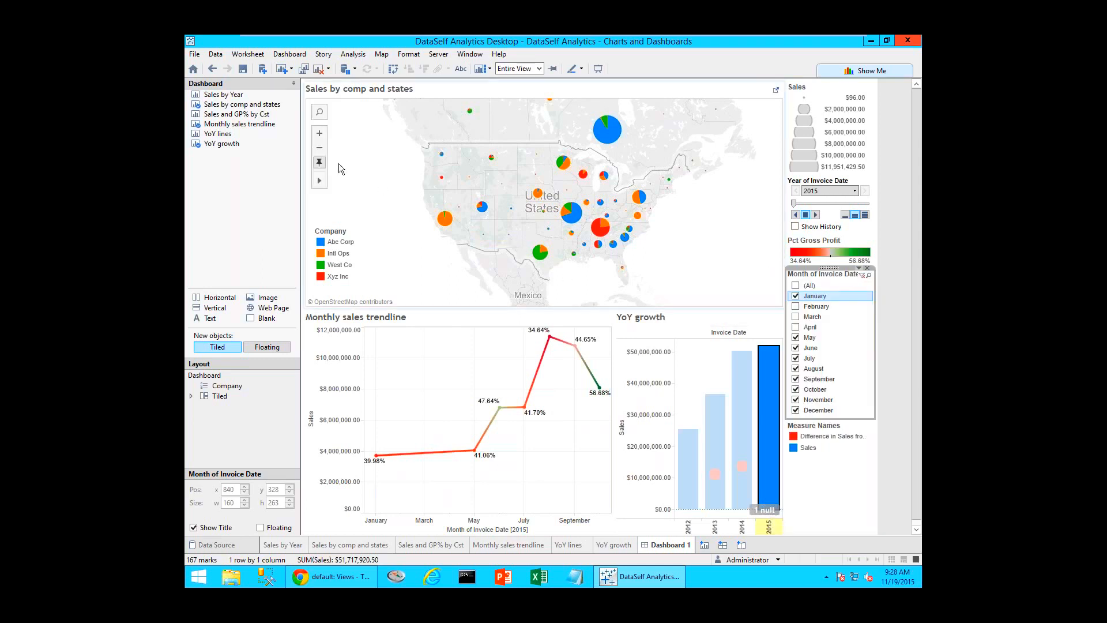
left_click(371, 193)
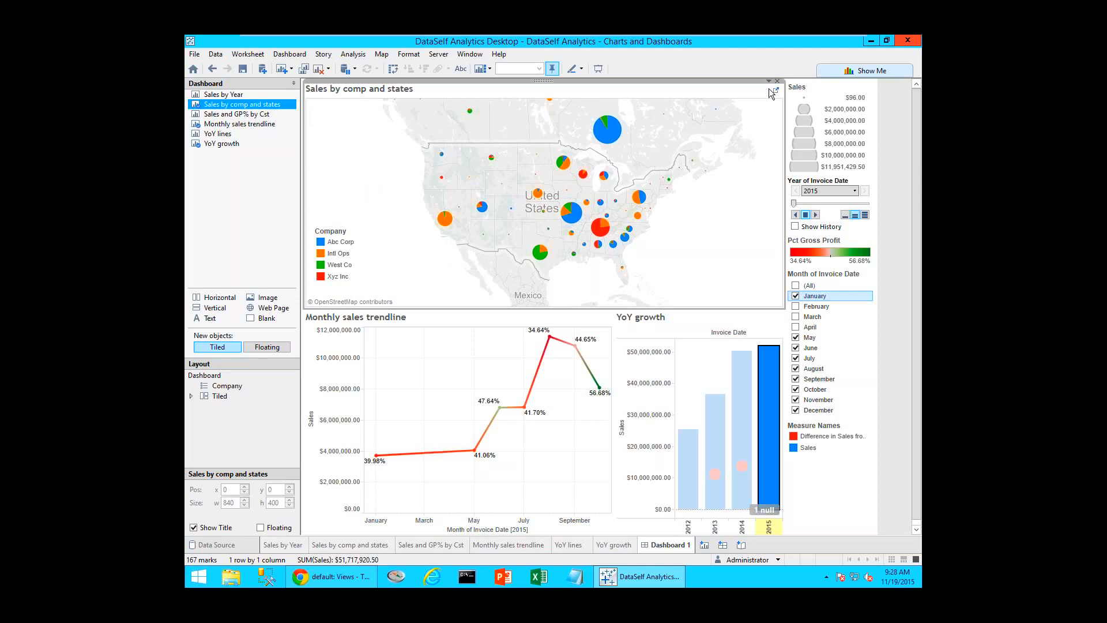
left_click(582, 326)
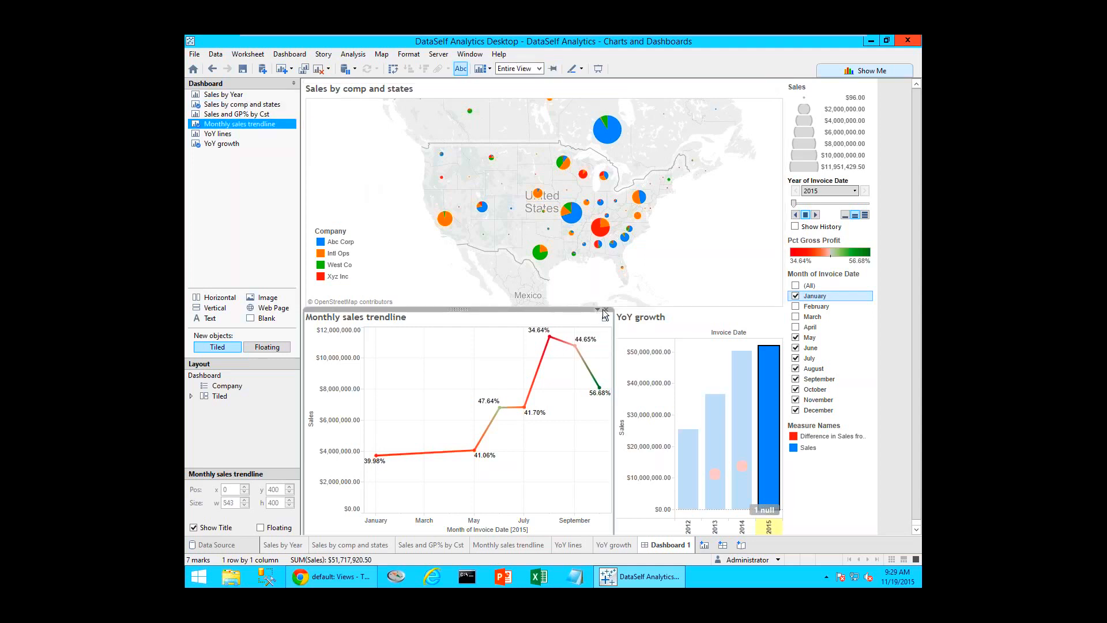
left_click(690, 270)
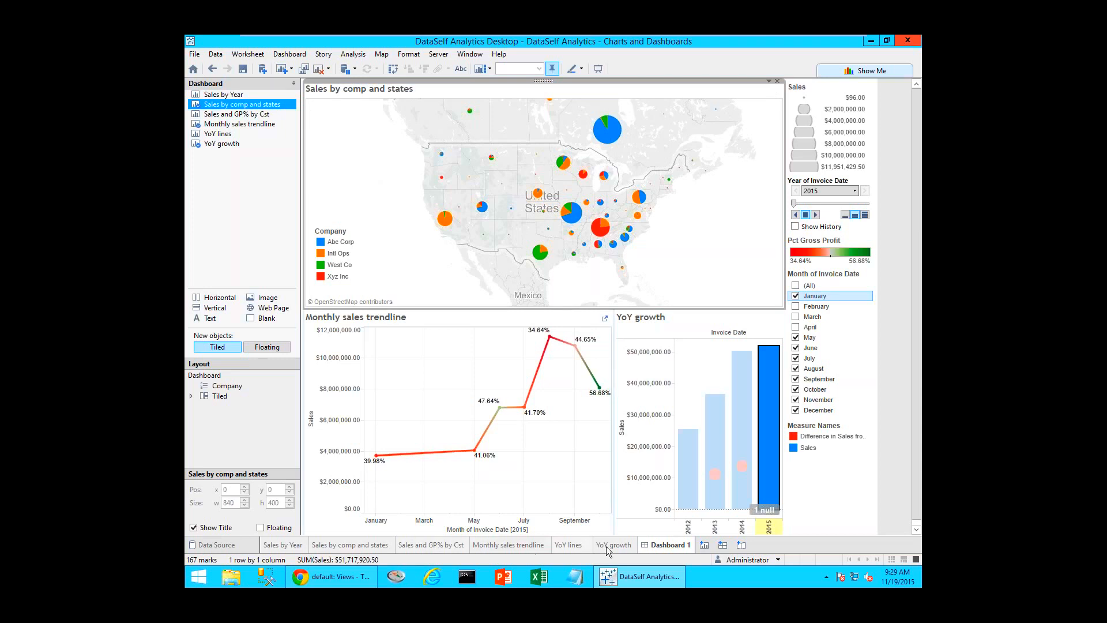
mouse_move(628, 544)
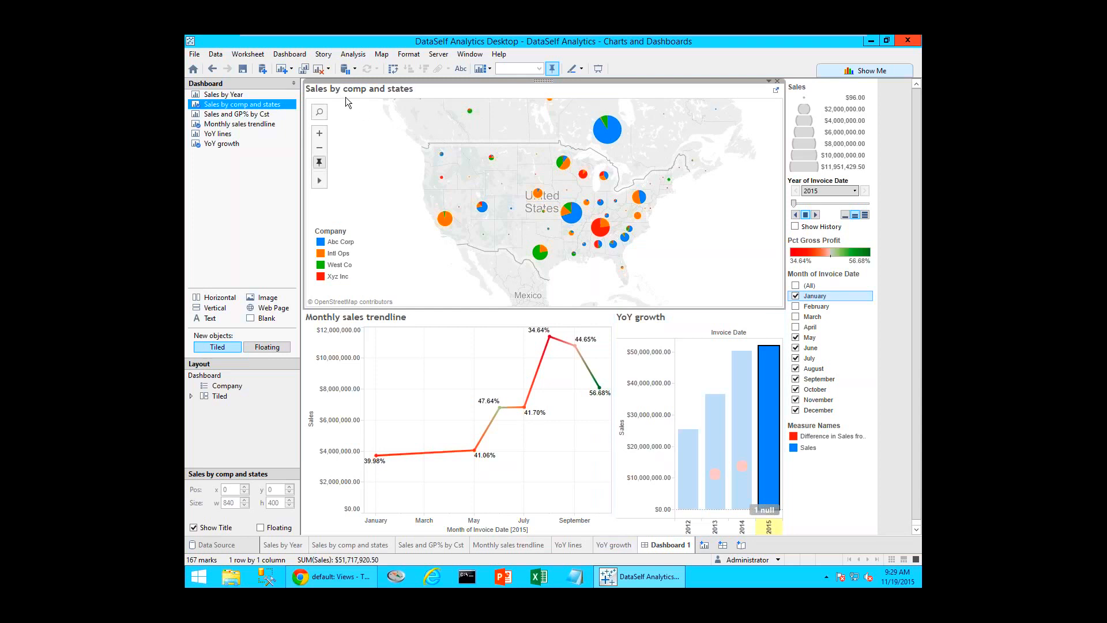
- Show the dashboard title and rename the dashboard sheet as 1 My Dashboard
left_click(287, 54)
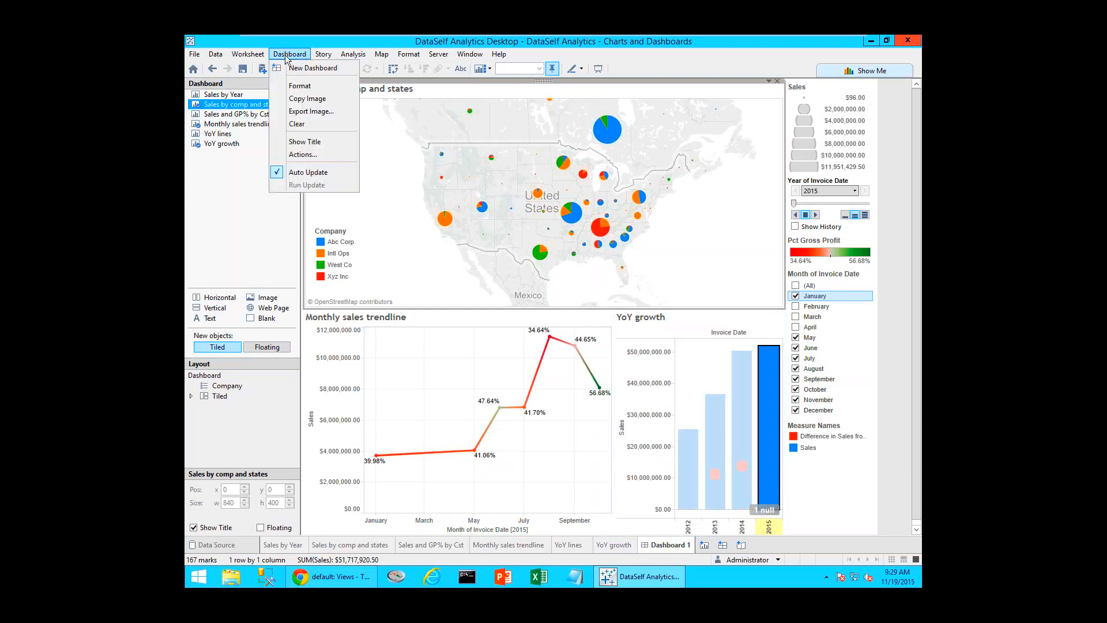
left_click(305, 142)
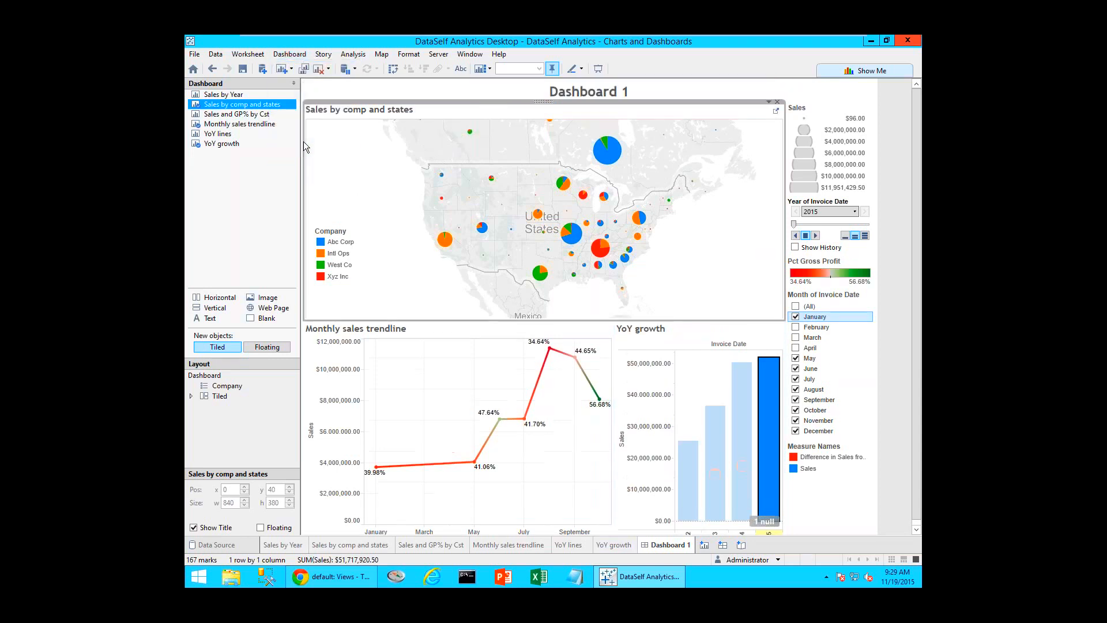
right_click(664, 549)
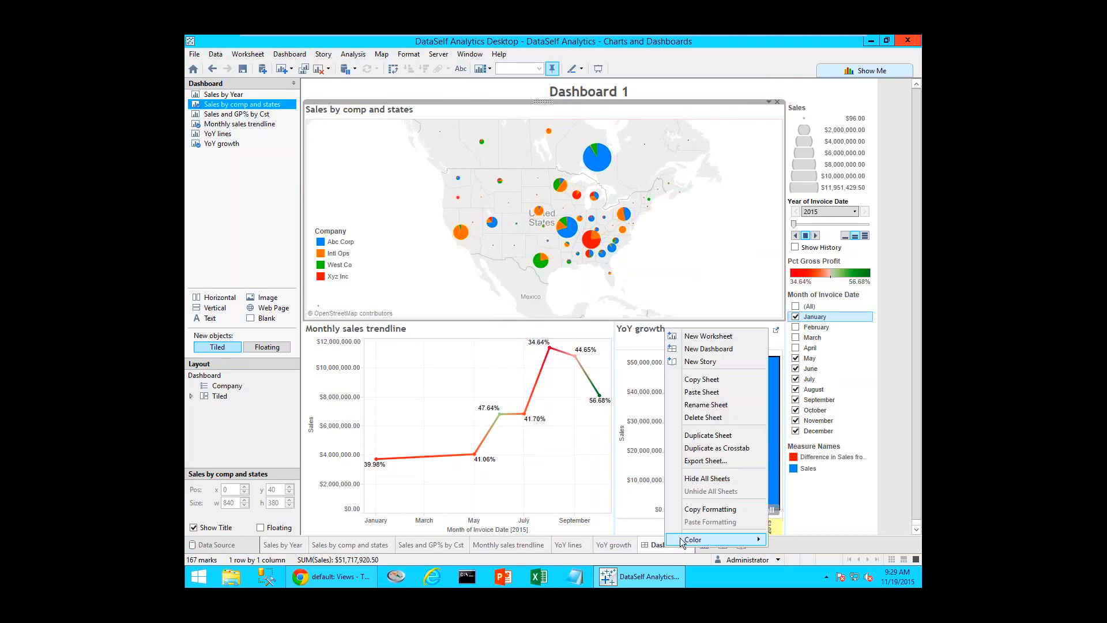
left_click(703, 405)
type("1")
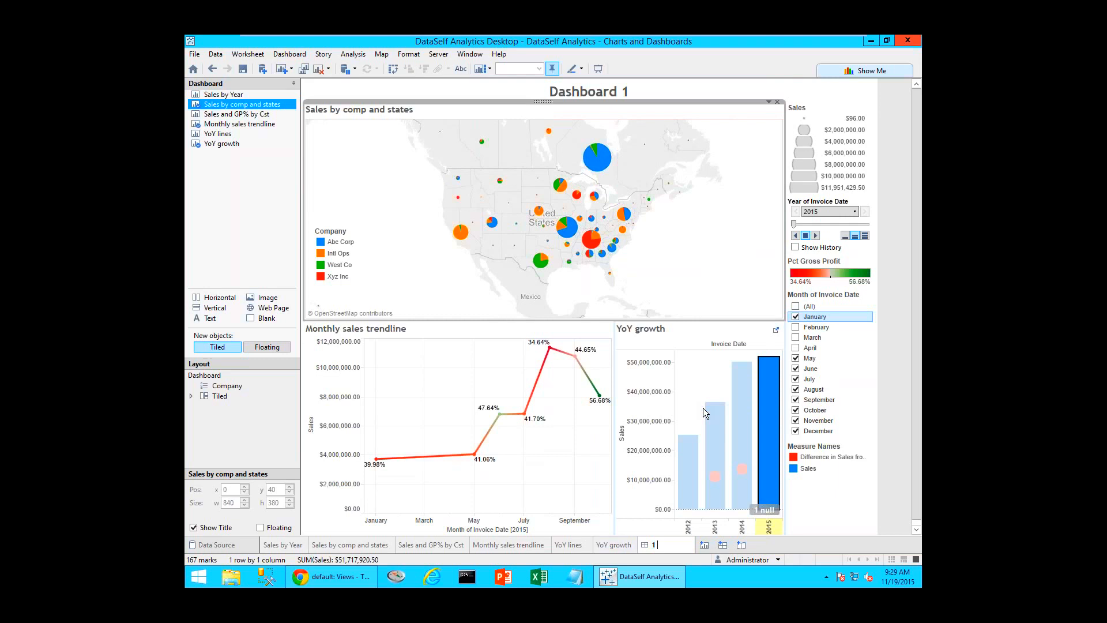
type(" My Dashboard")
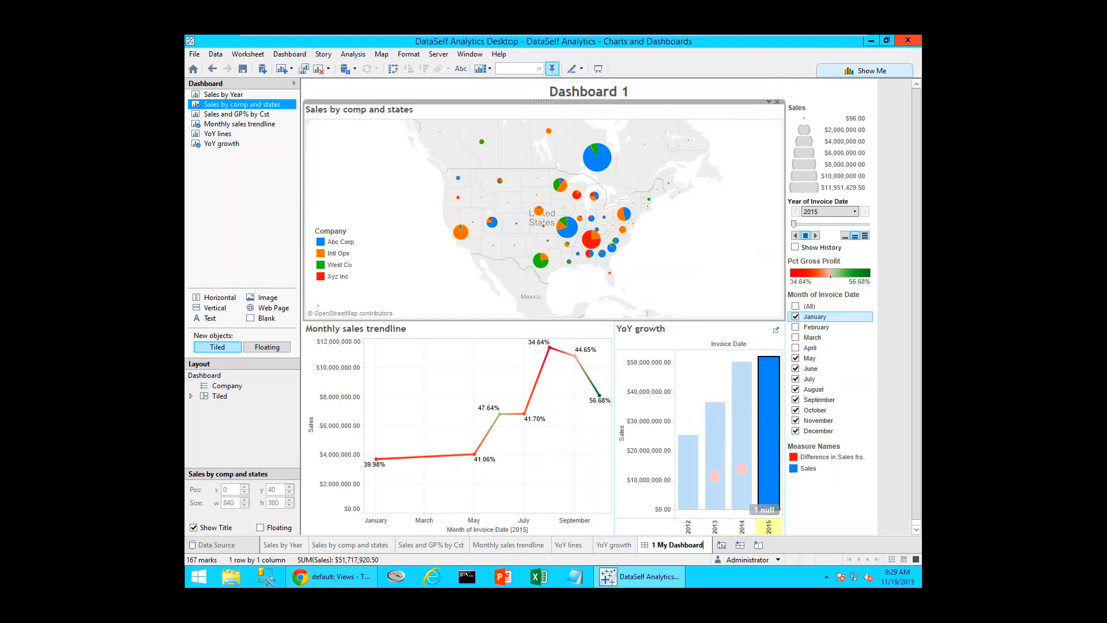
key("Return")
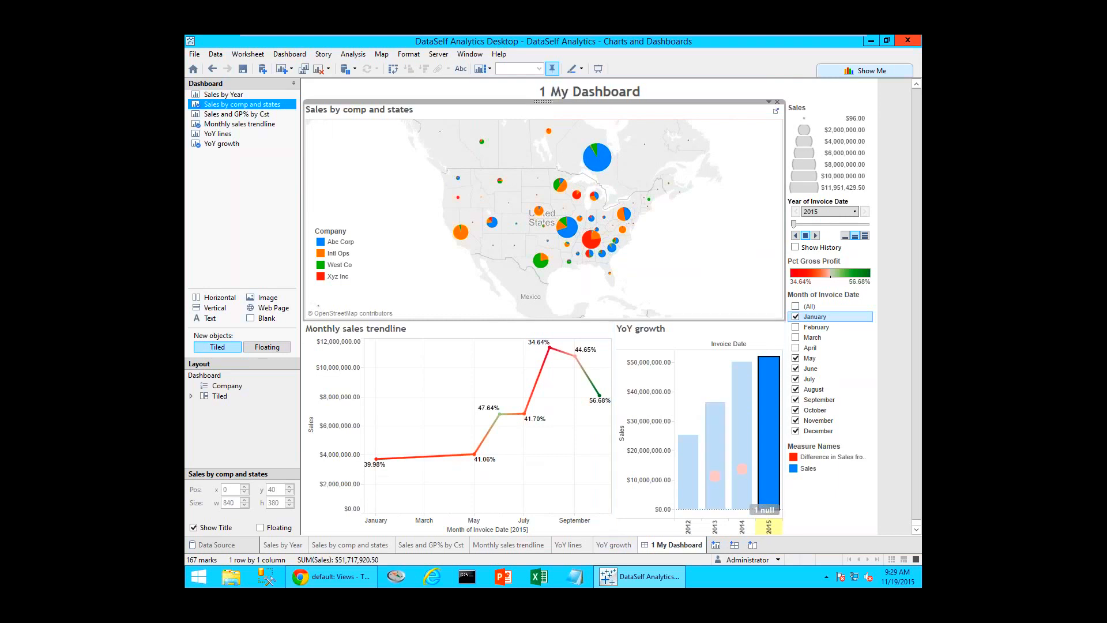
left_click(719, 95)
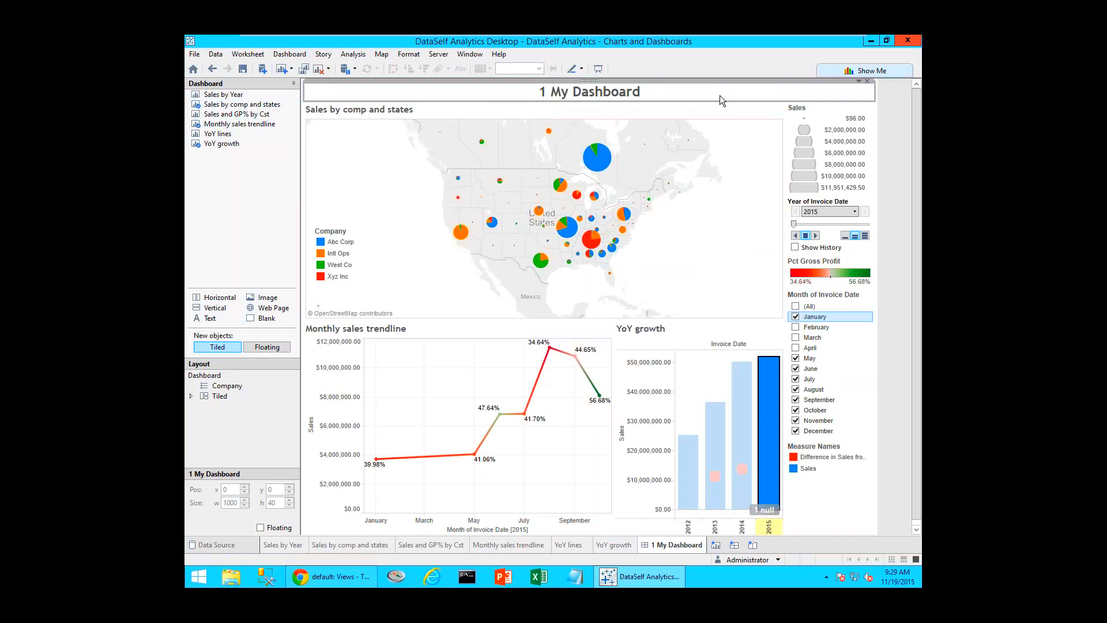
- Publish the workbook to the Default project on the server, sharing only the 1 My Dashboard view and accepting embedded credentials
left_click(439, 55)
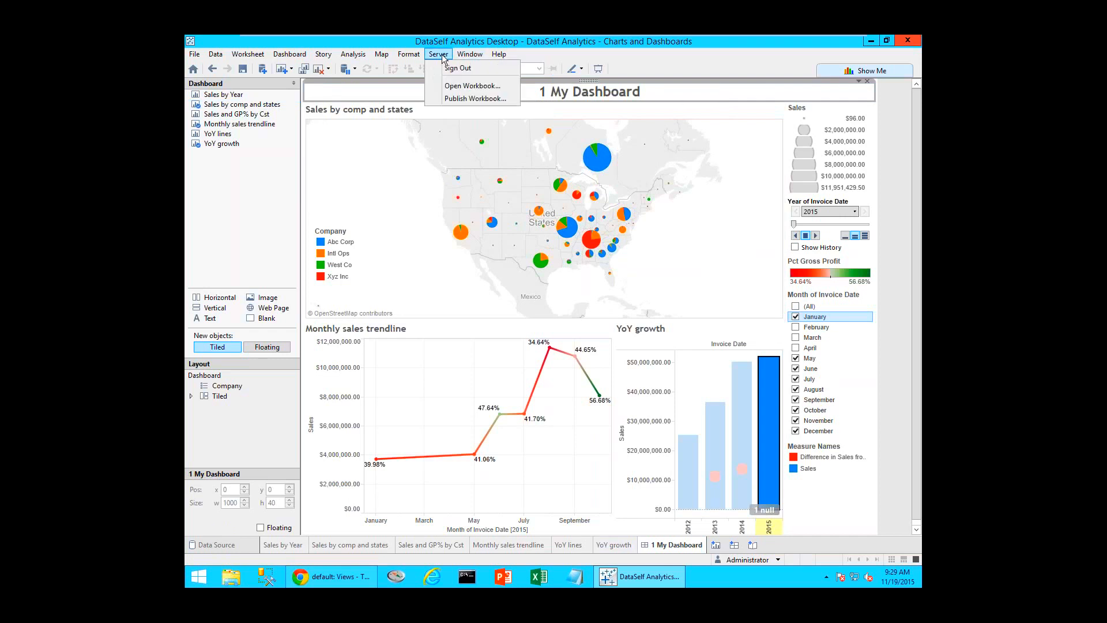
left_click(475, 99)
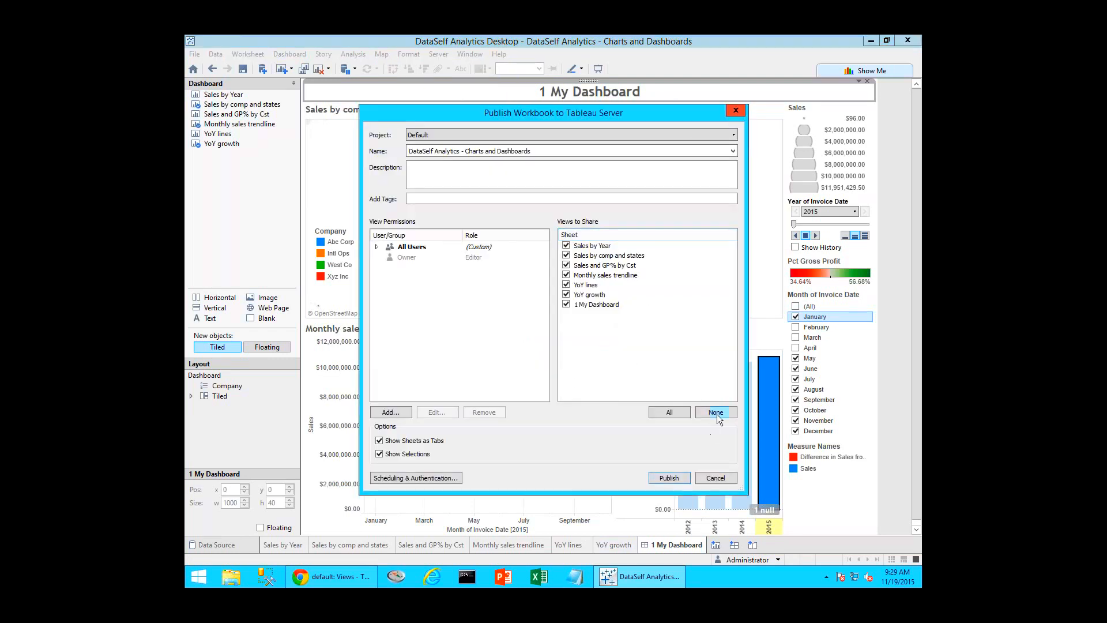
left_click(716, 413)
left_click(567, 305)
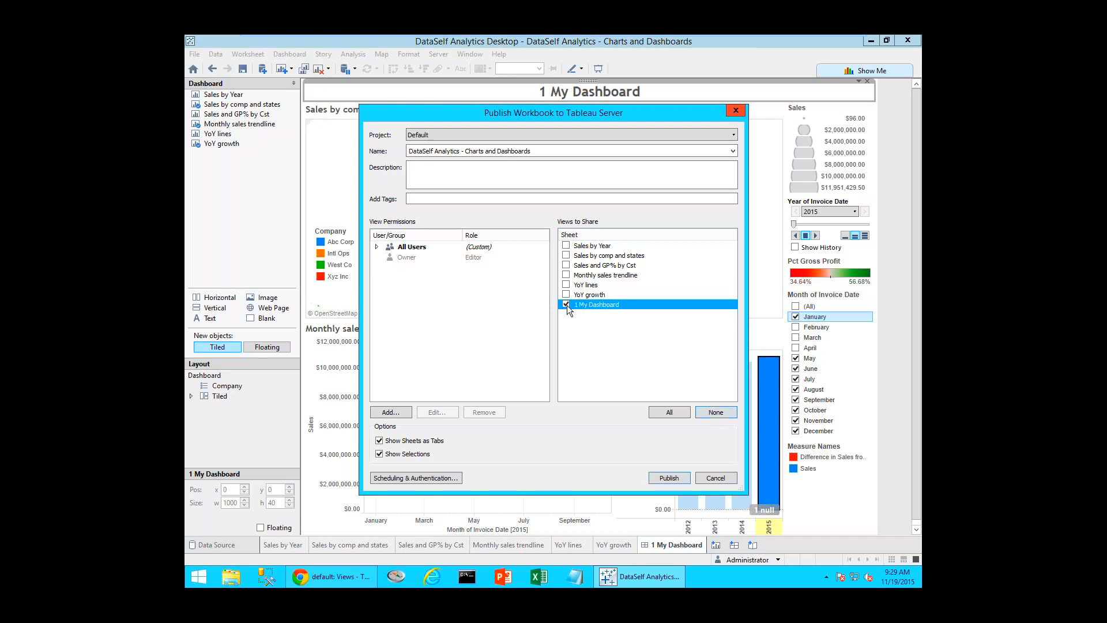
left_click(668, 479)
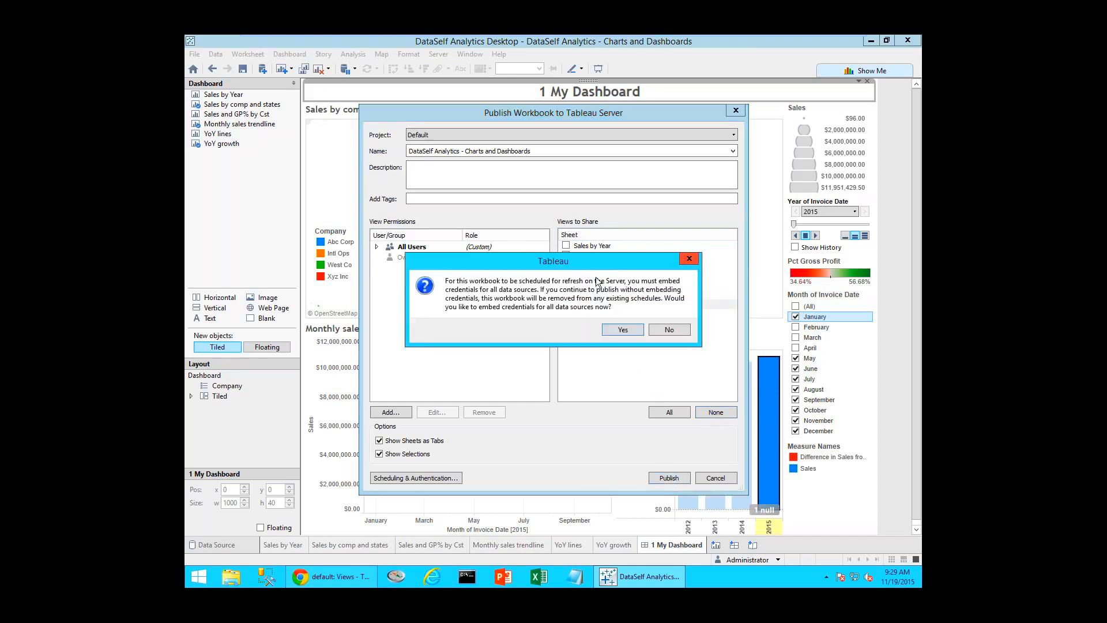
left_click(625, 329)
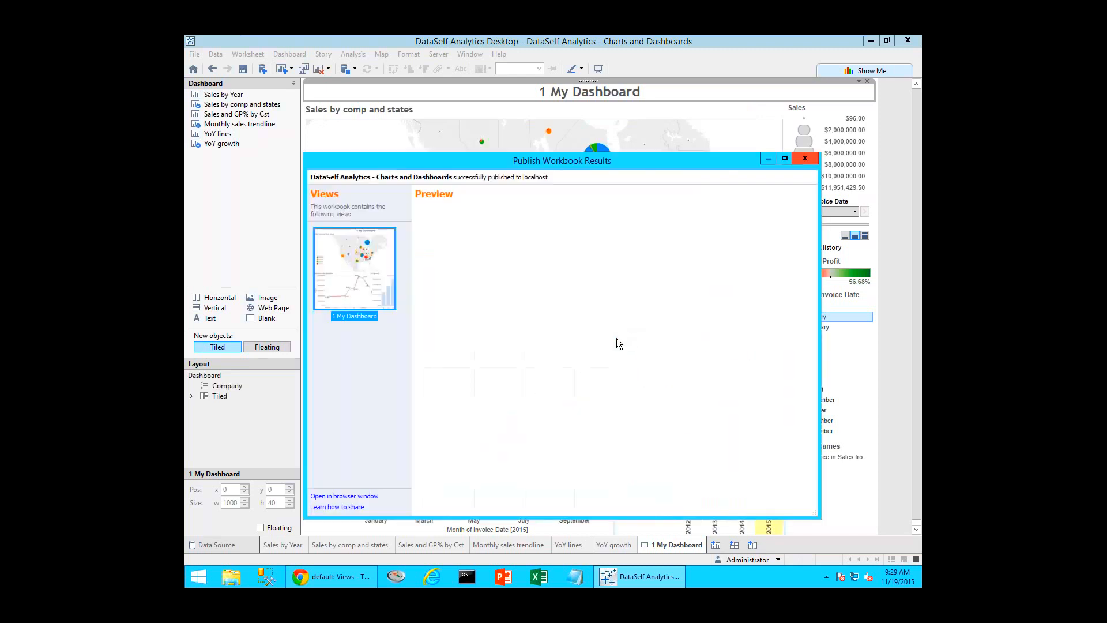
- Switch to Chrome, refresh the default project's views on Tableau Server and open the published 1 My Dashboard view
left_click(354, 584)
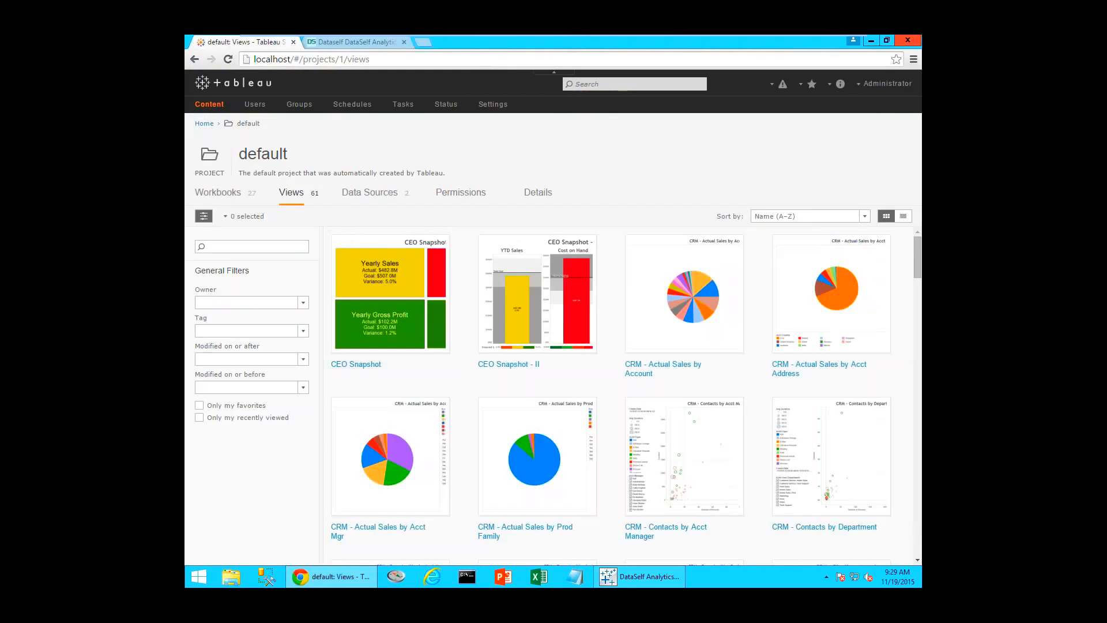
left_click(229, 60)
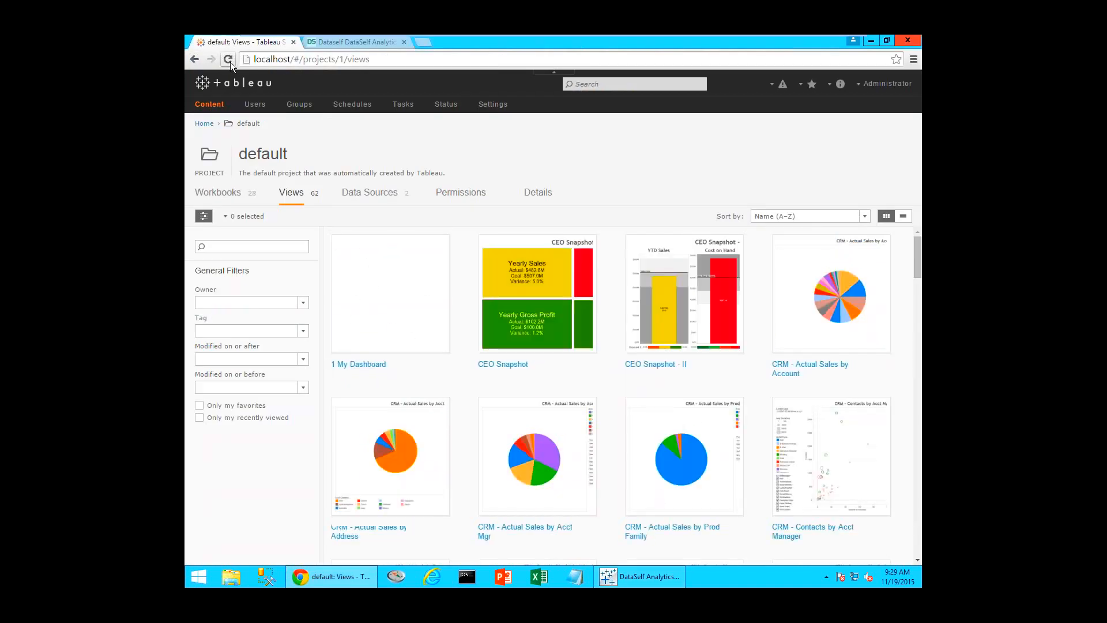
left_click(397, 302)
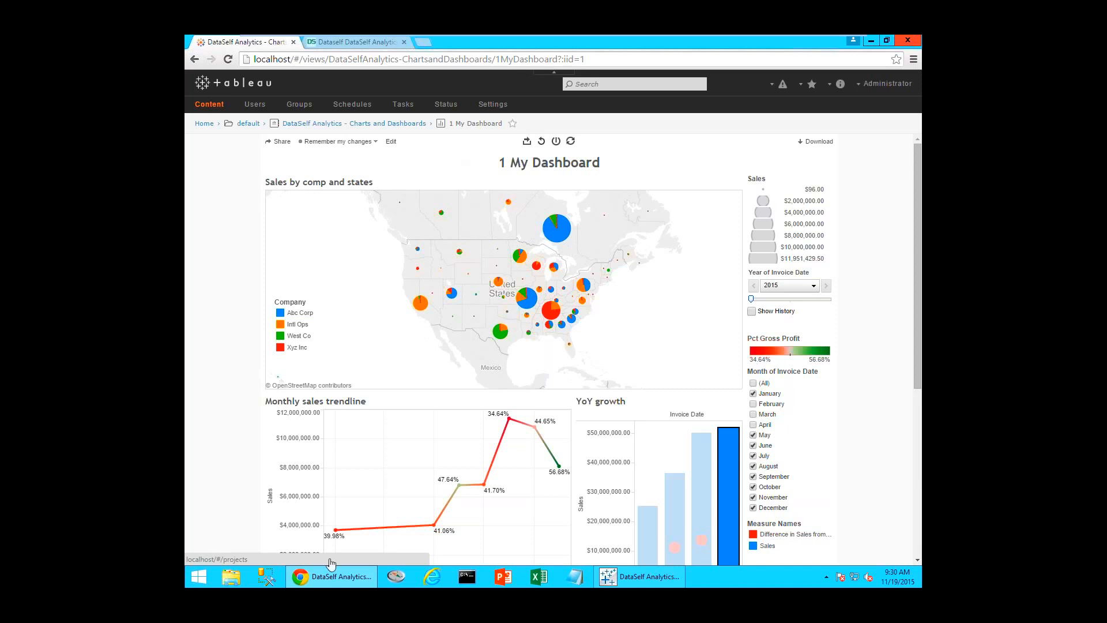
- Close the Publish Workbook Results window in DataSelf Analytics Desktop and return to the published dashboard in Chrome
left_click(330, 577)
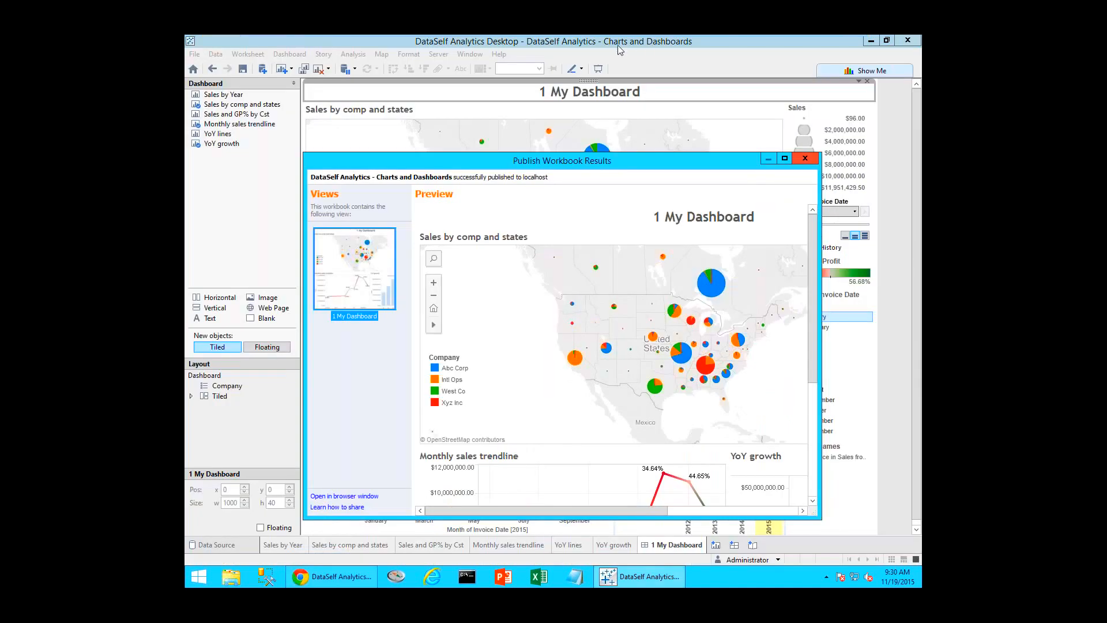
left_click(805, 158)
left_click(329, 576)
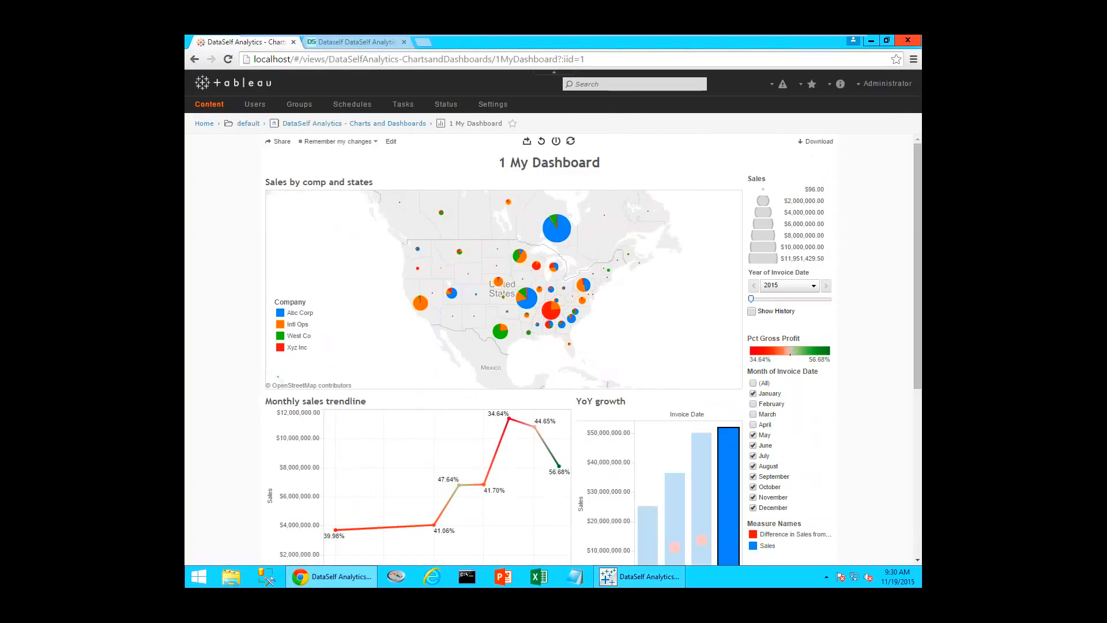
- Open the Training Videos page on the DataSelf website and look through its list of introductory and tips videos
left_click(395, 41)
mouse_move(674, 107)
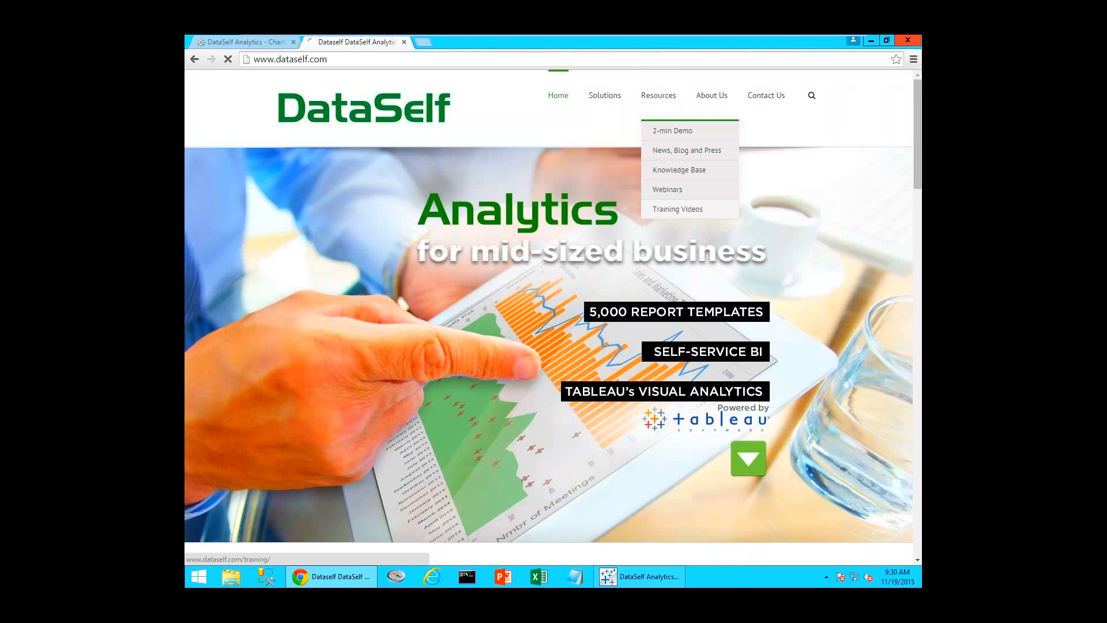
left_click(680, 211)
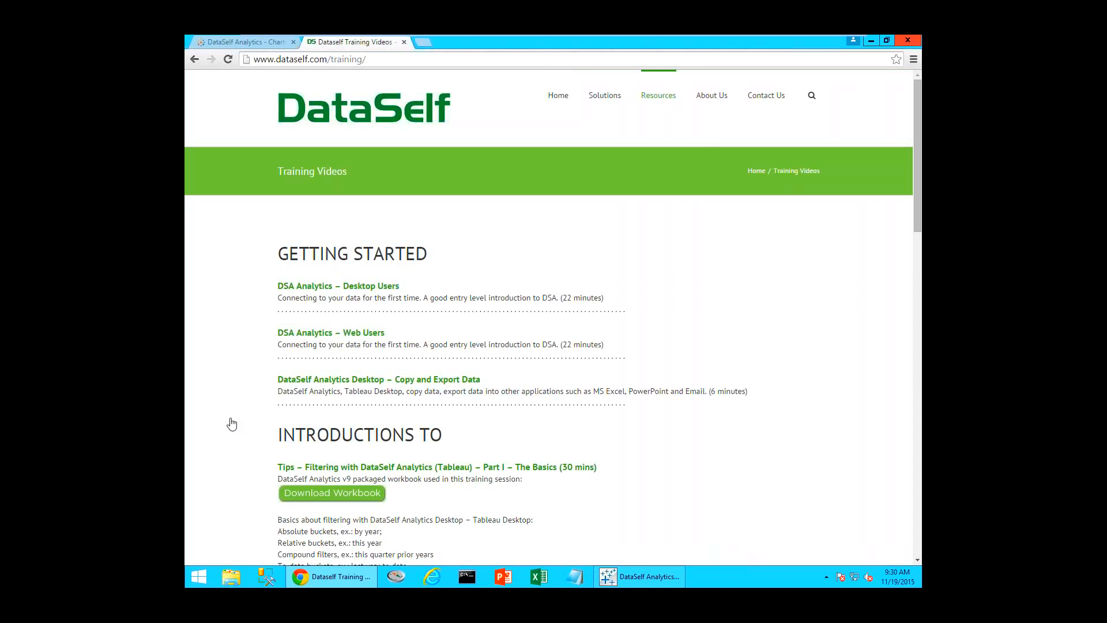
scroll(232, 424, "down", 4)
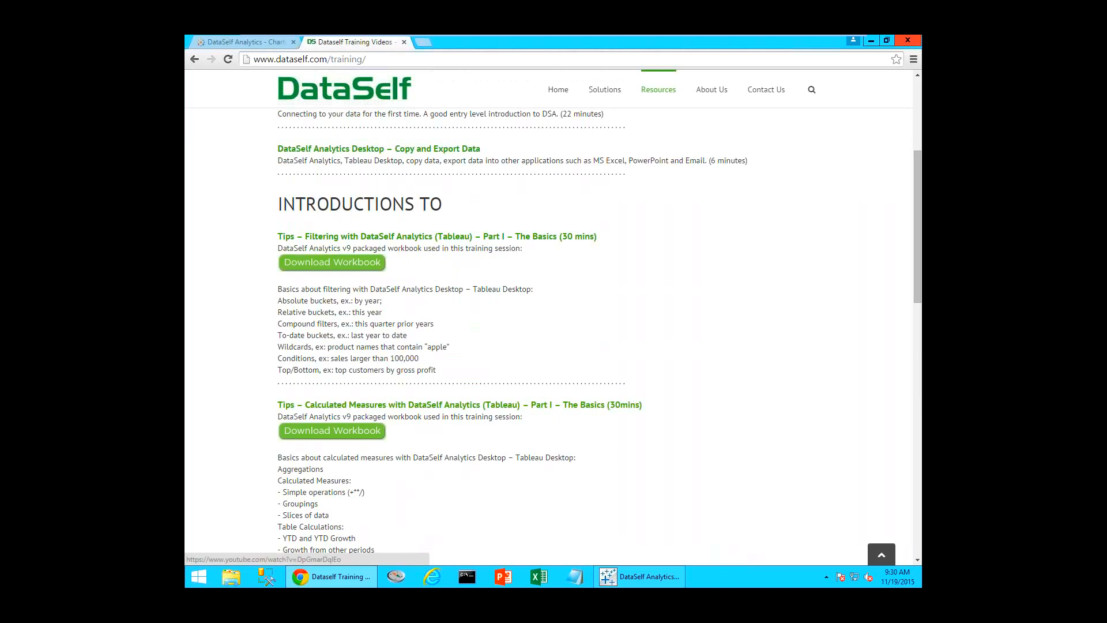
scroll(240, 383, "down", 2)
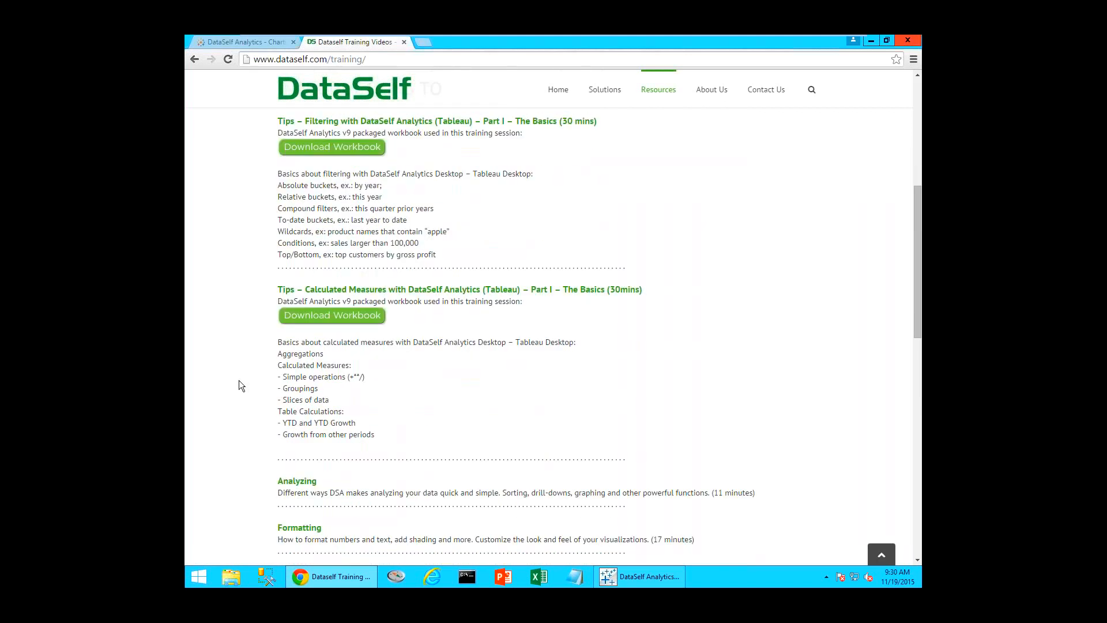
scroll(239, 384, "down", 1)
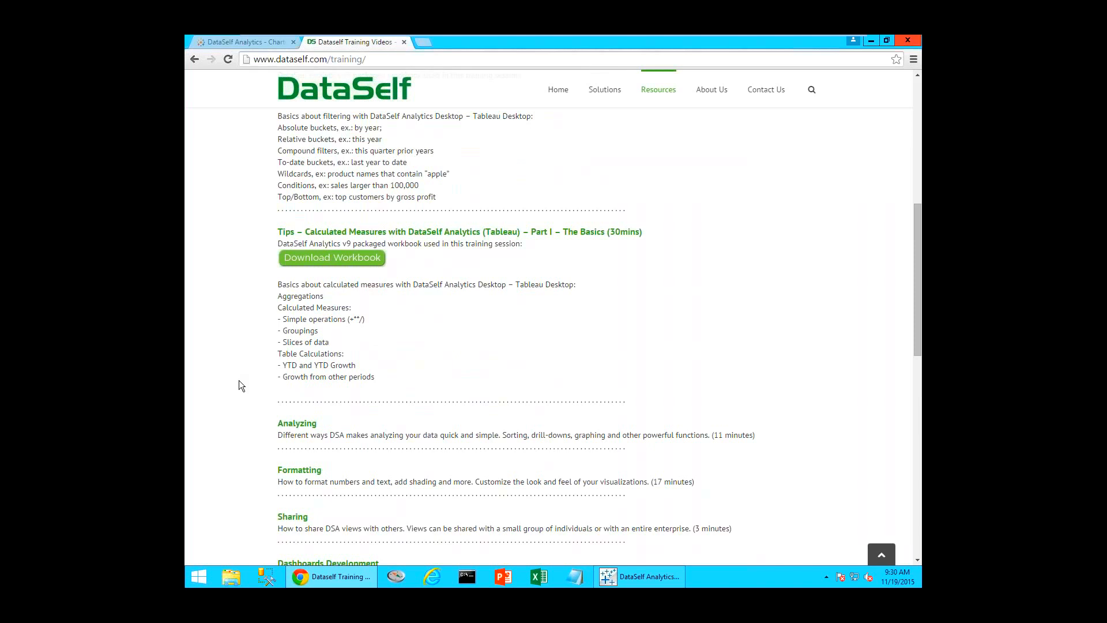